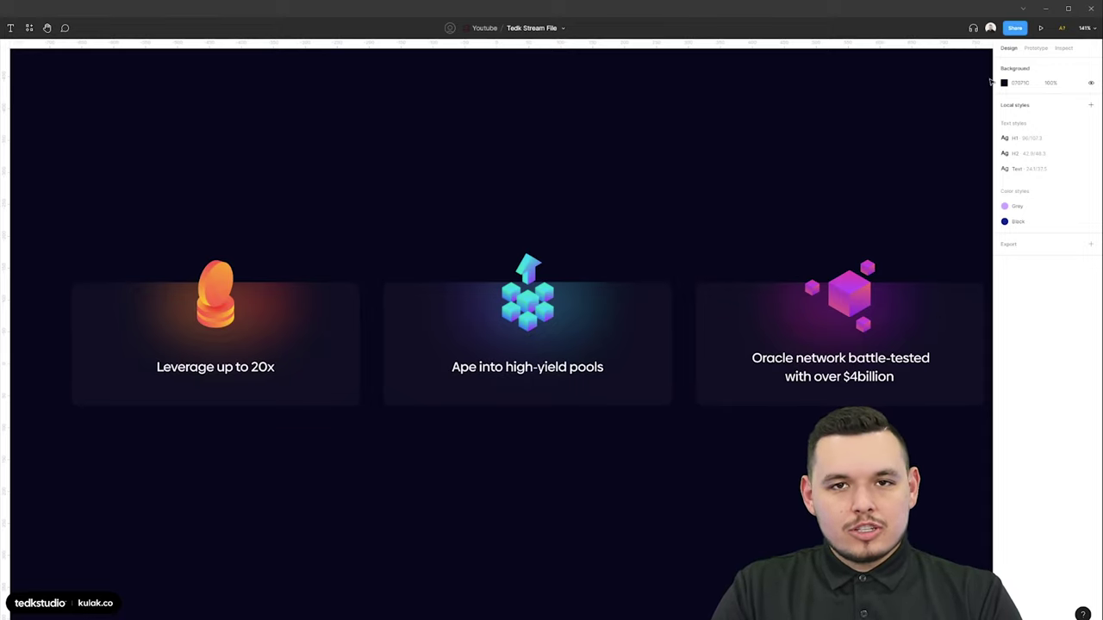
- Examine the three feature cards and their isometric icons on the canvas
left_click_drag(772, 106, 717, 154)
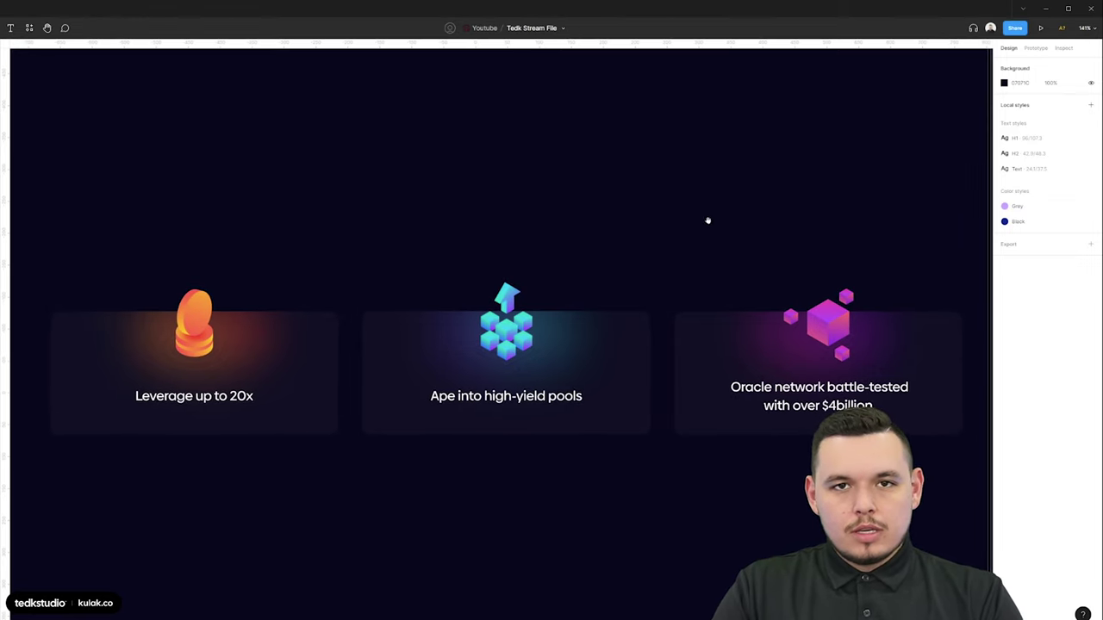
scroll(711, 226, "down", 2)
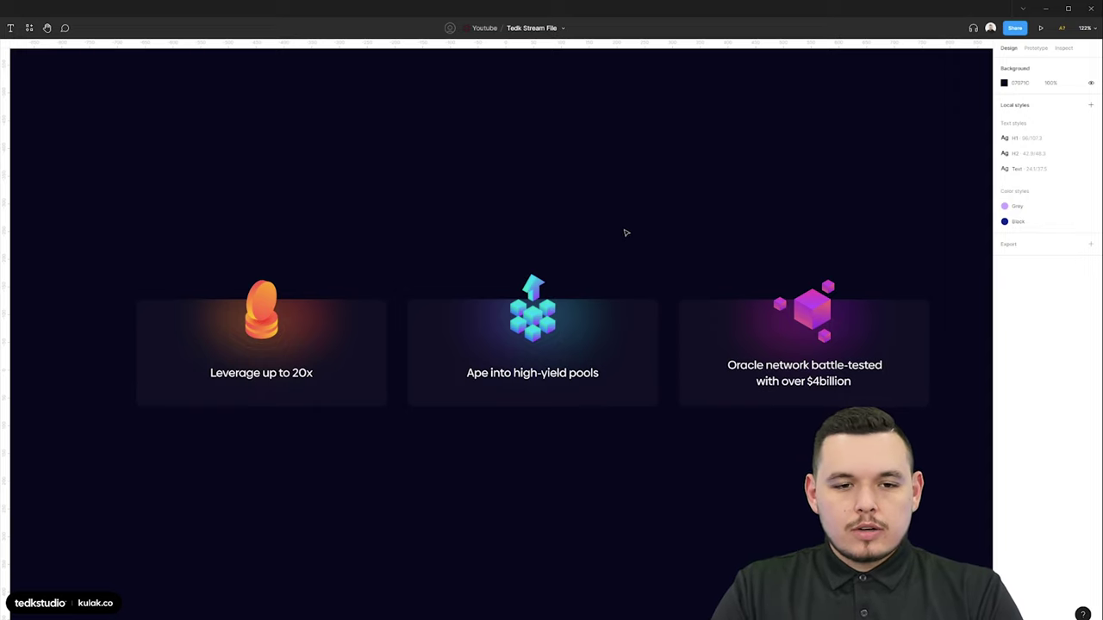
scroll(607, 233, "down", 2)
scroll(548, 329, "up", 5)
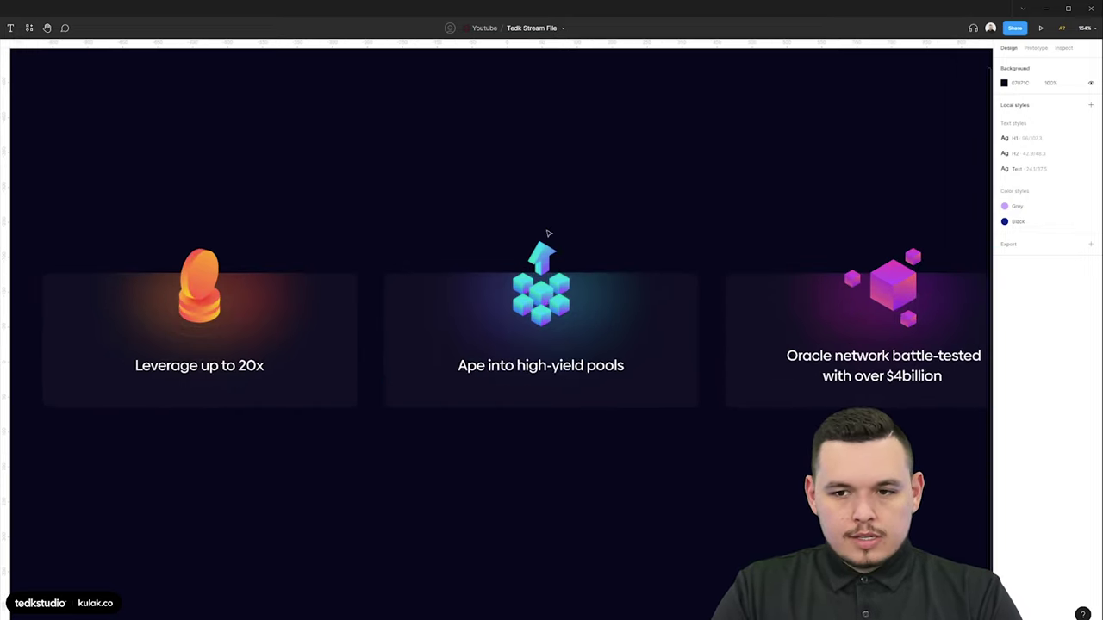
scroll(394, 366, "down", 4)
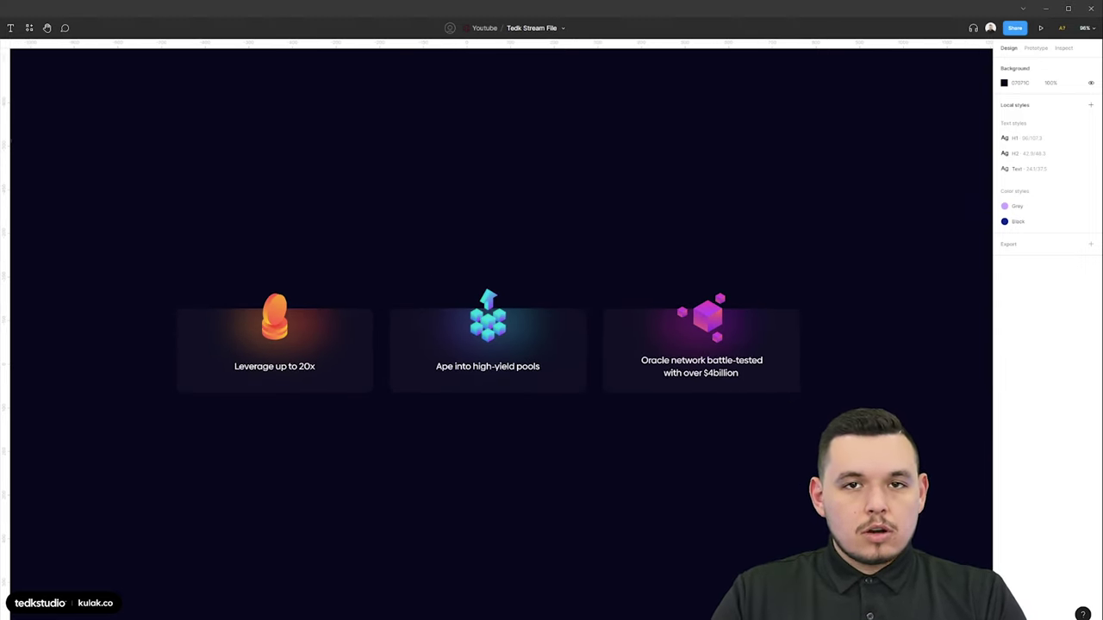
scroll(460, 329, "up", 5)
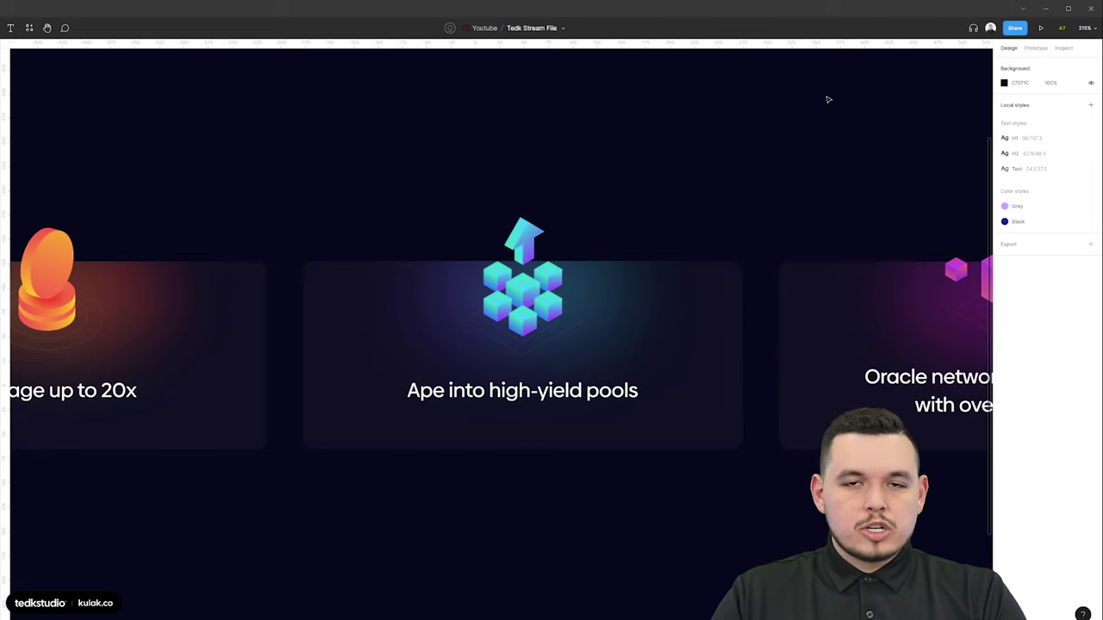
left_click_drag(841, 107, 532, 142)
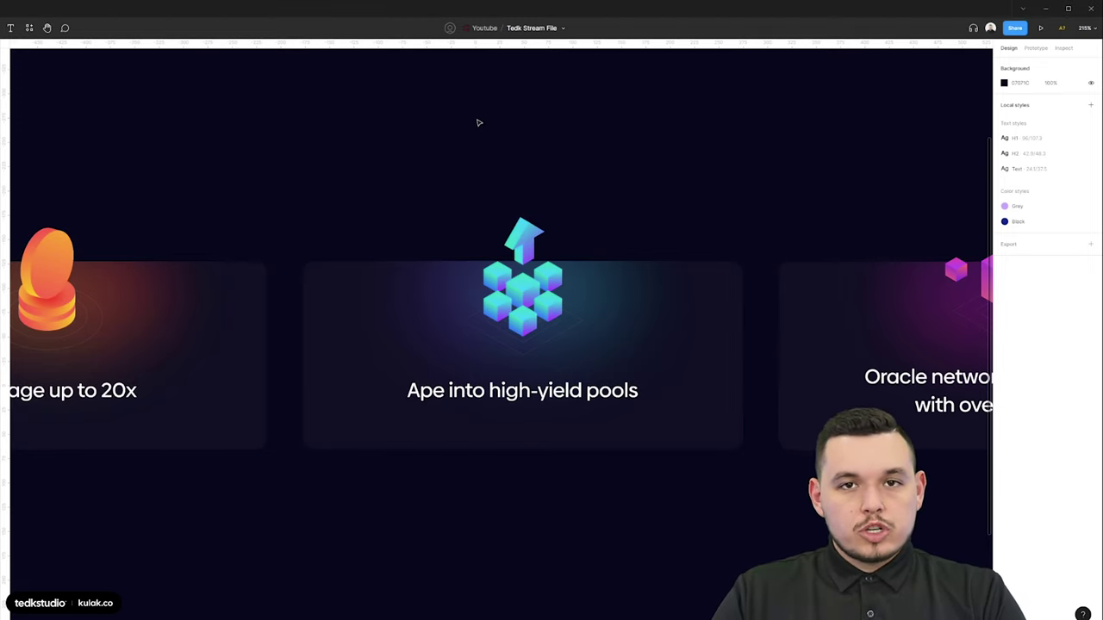
- Launch the Isometric plugin and place its window on the canvas above the third card
right_click(463, 126)
mouse_move(517, 338)
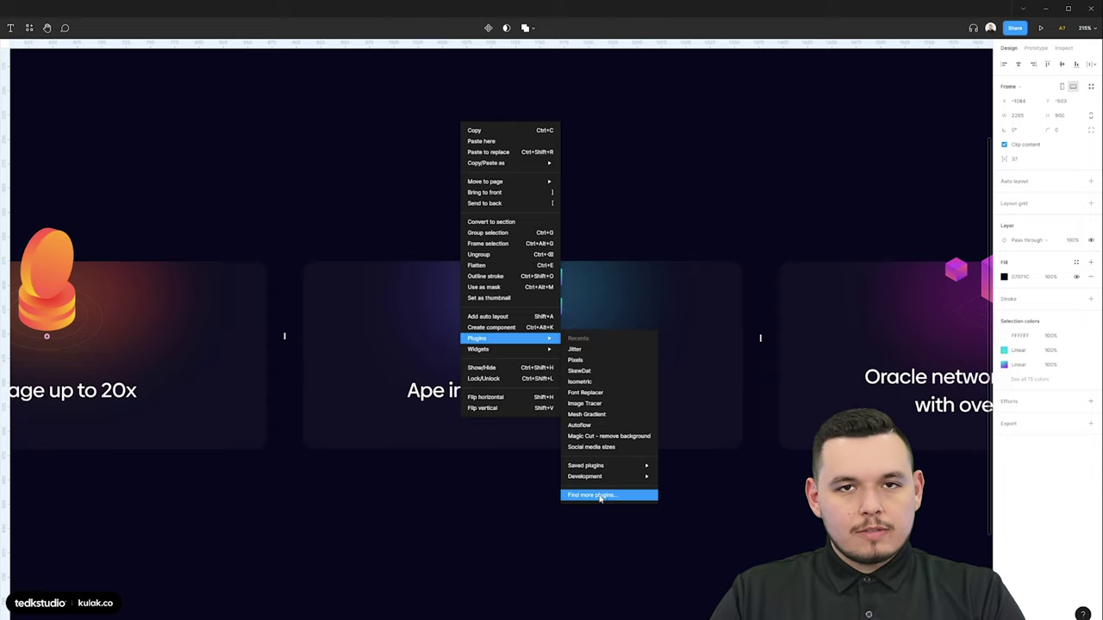
left_click(591, 382)
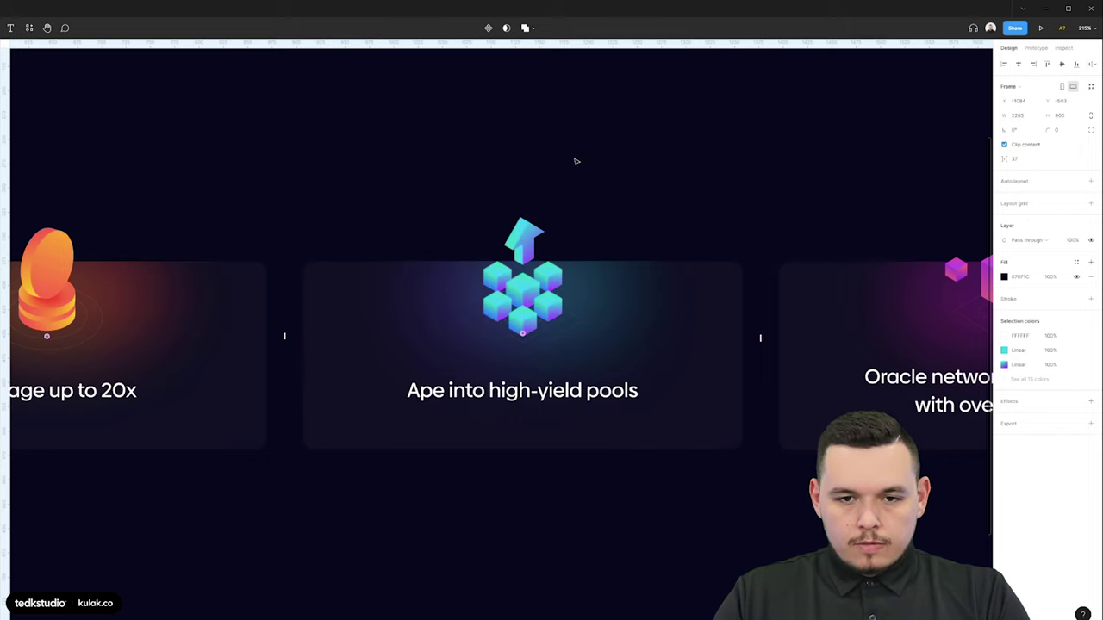
scroll(579, 162, "down", 5)
left_click(483, 512)
left_click_drag(462, 496, 454, 531)
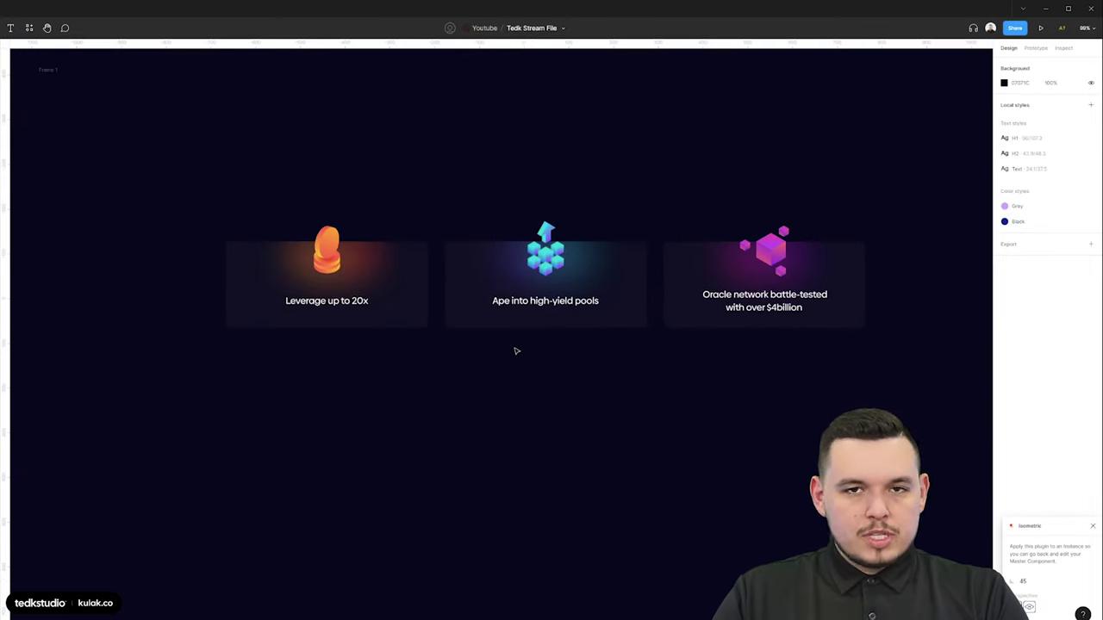
scroll(516, 351, "down", 1)
left_click_drag(1034, 527, 680, 135)
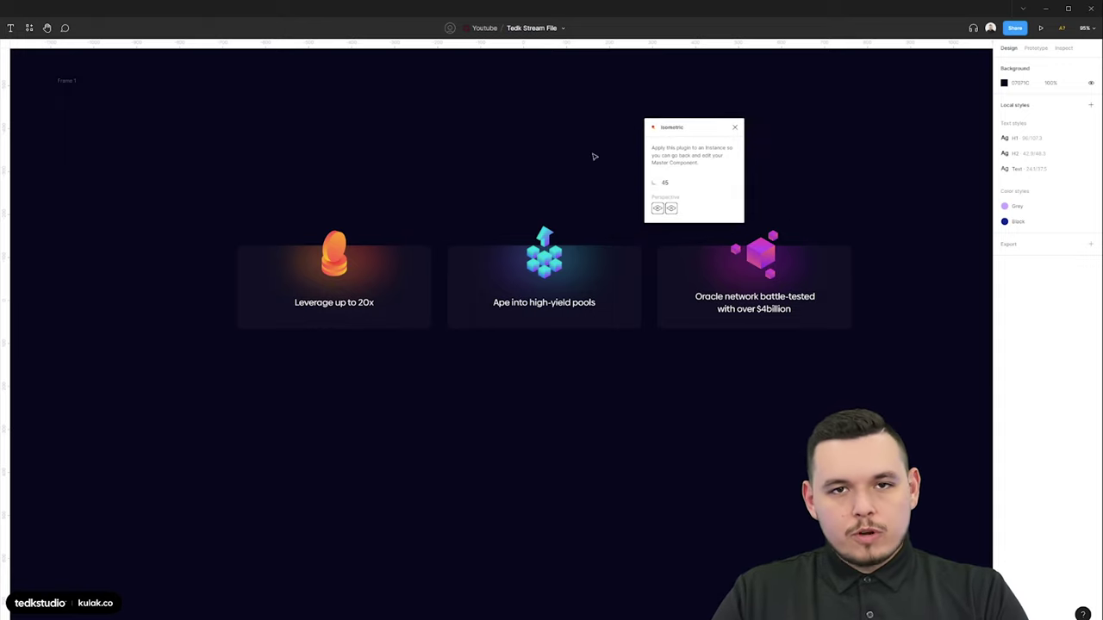
left_click_drag(682, 130, 817, 120)
- Draw a circle about 94 × 94 in the empty area above the orange coin card
scroll(709, 118, "up", 3)
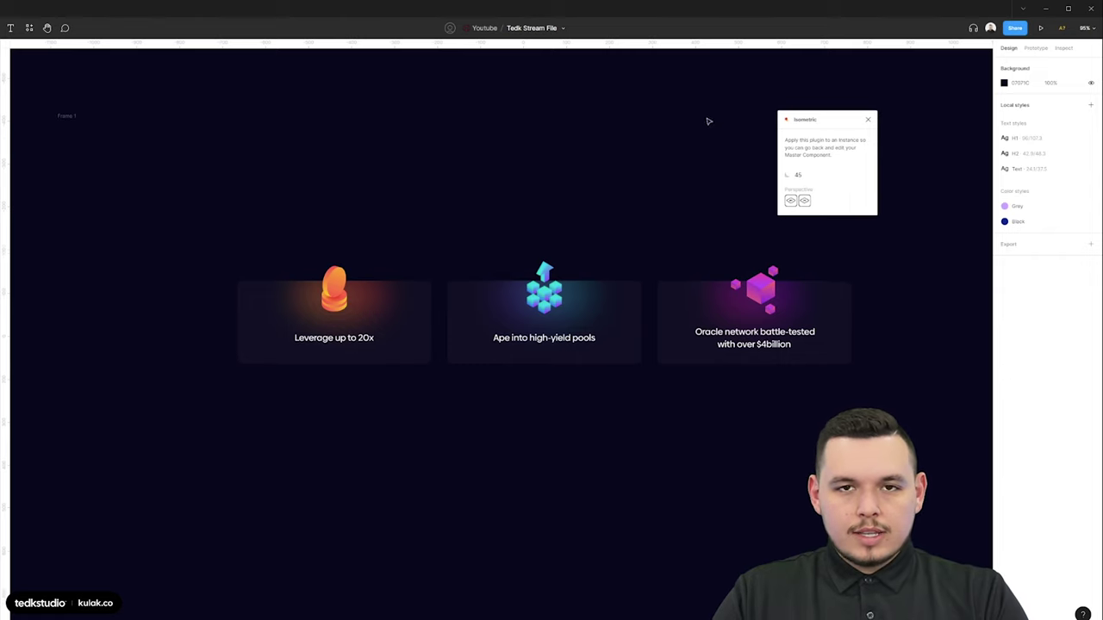
scroll(448, 433, "down", 5)
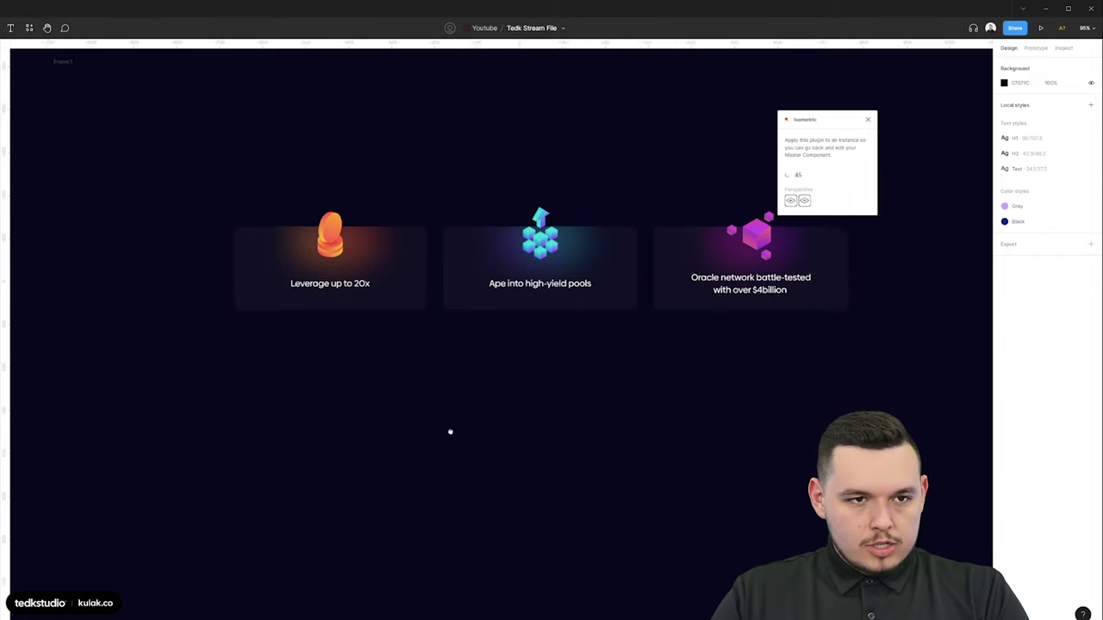
scroll(315, 211, "up", 3)
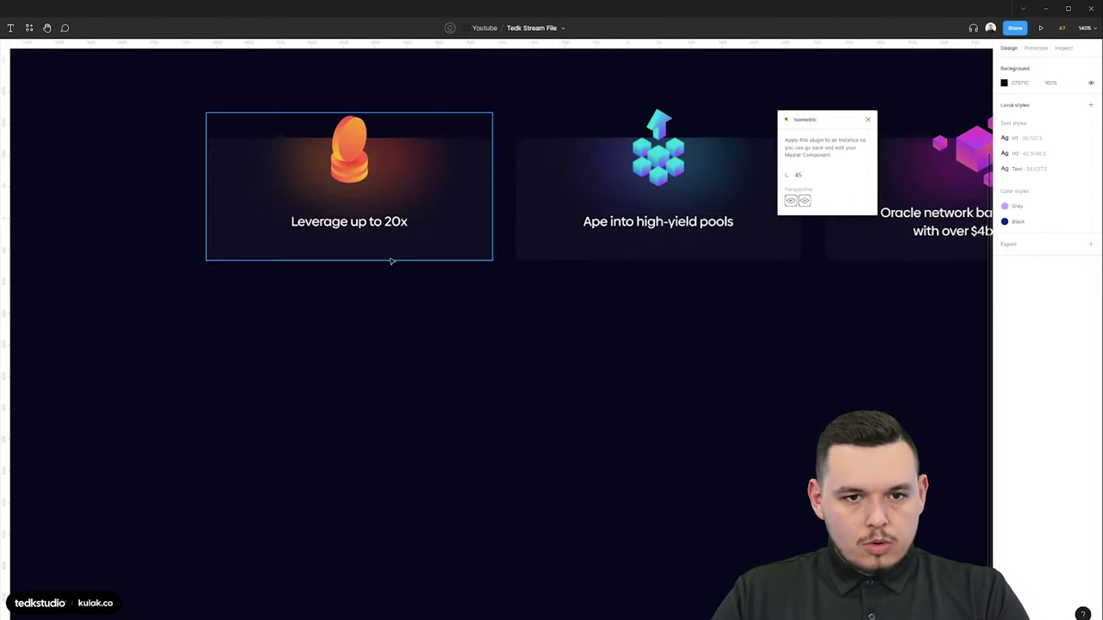
scroll(375, 424, "down", 5)
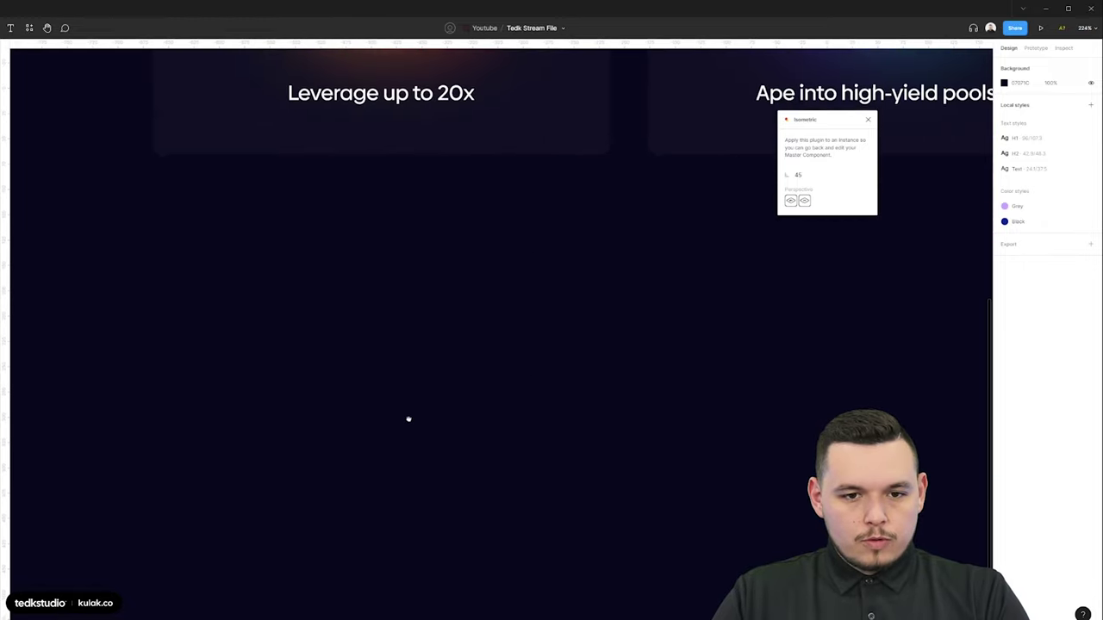
scroll(413, 405, "down", 5)
left_click(203, 120)
left_click(346, 156)
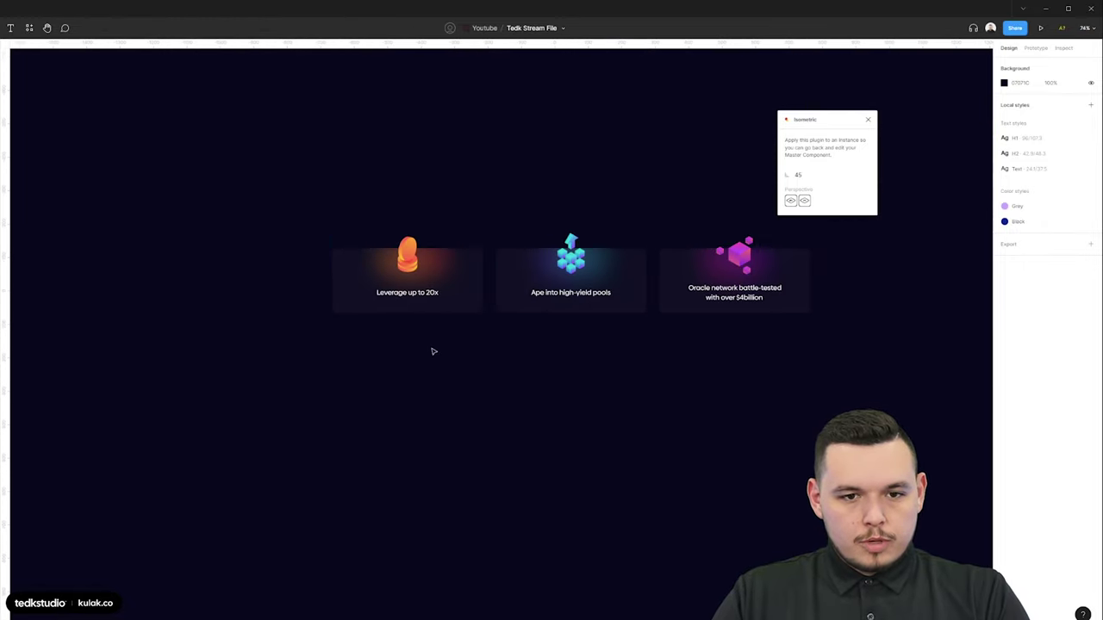
scroll(433, 351, "up", 3)
scroll(426, 298, "up", 5)
scroll(435, 293, "up", 4)
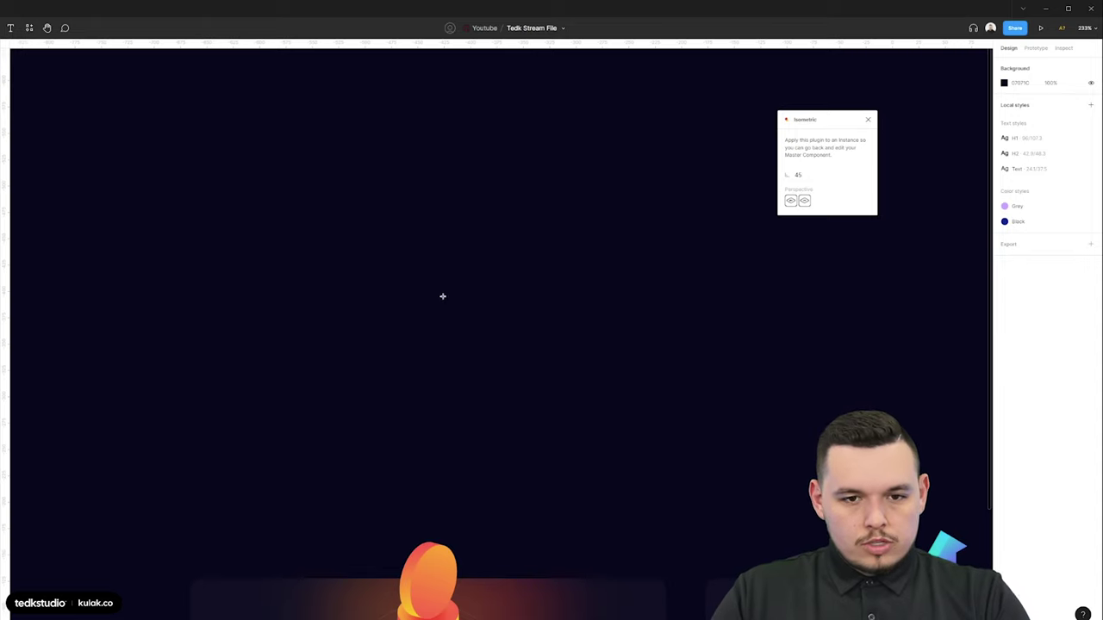
mouse_move(443, 296)
left_mouse_down()
mouse_move(504, 320)
mouse_move(494, 320)
left_mouse_up()
left_click_drag(494, 396, 507, 386)
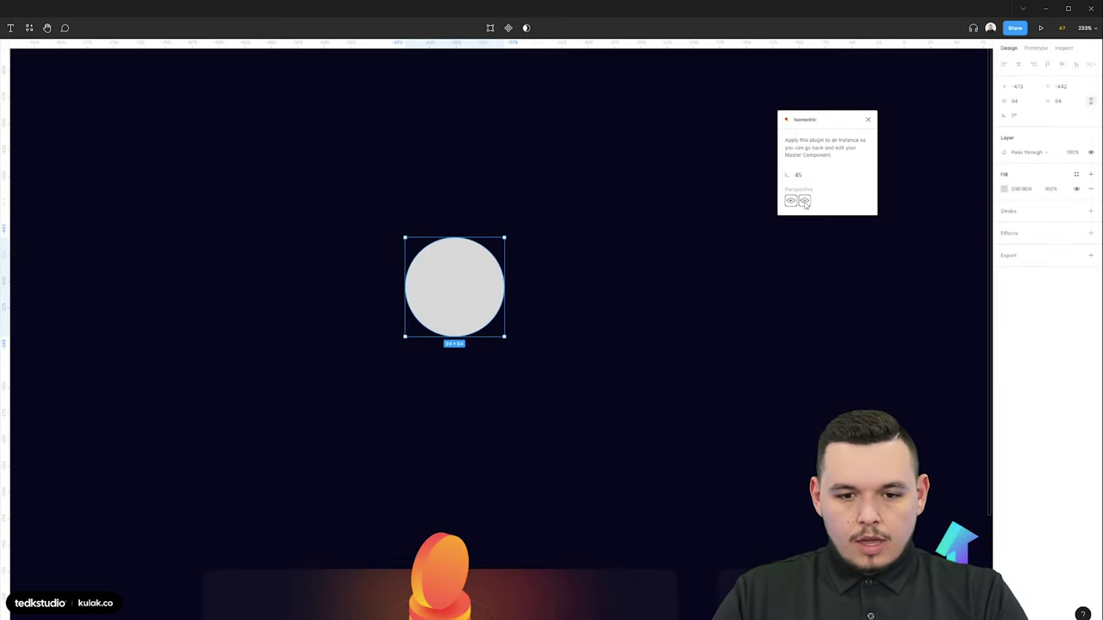
- Convert the circle to an isometric side view with the Isometric plugin and flip it horizontally
left_click(790, 201)
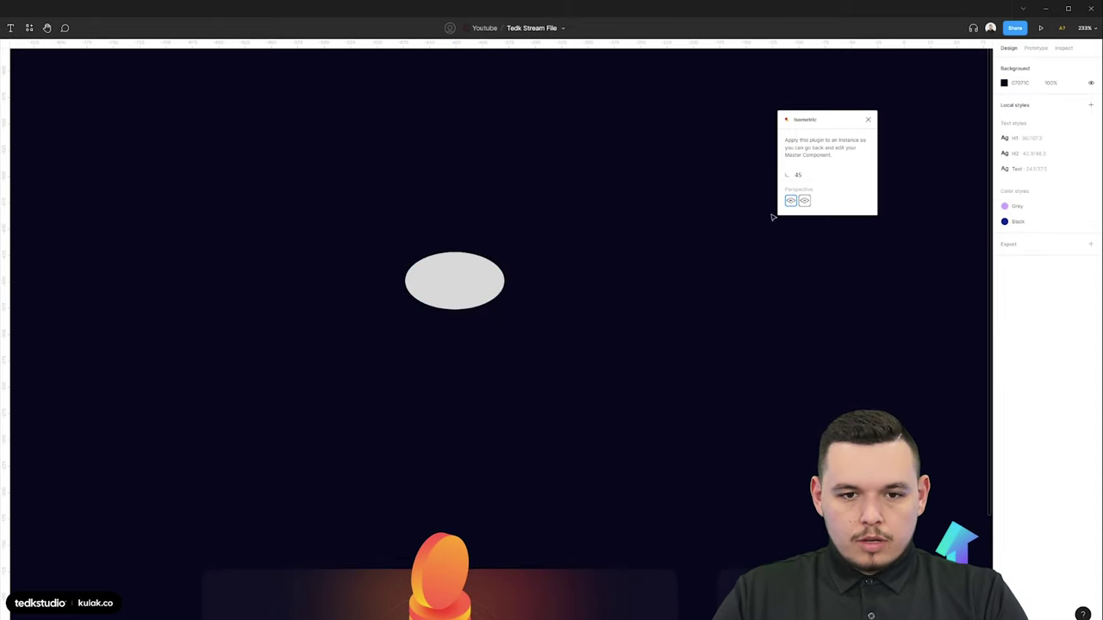
double_click(504, 267)
left_click_drag(458, 235, 491, 259)
scroll(463, 371, "down", 1)
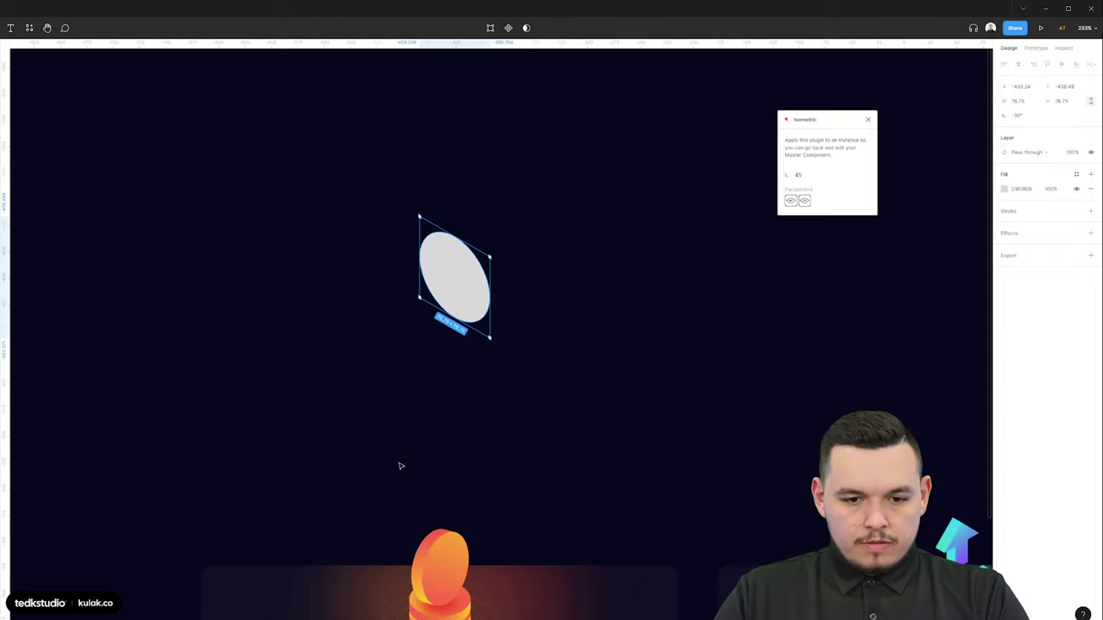
key("shift+h")
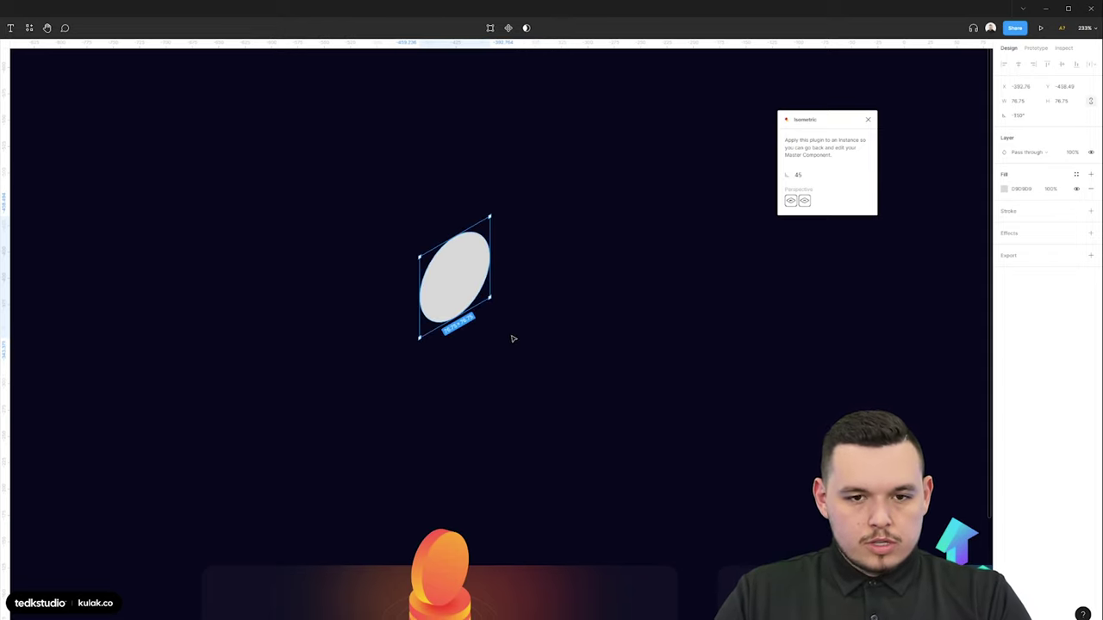
- Duplicate the disc about 14 px left and 7 px up, place the copy behind, and set its opacity to 50%
scroll(465, 295, "up", 2)
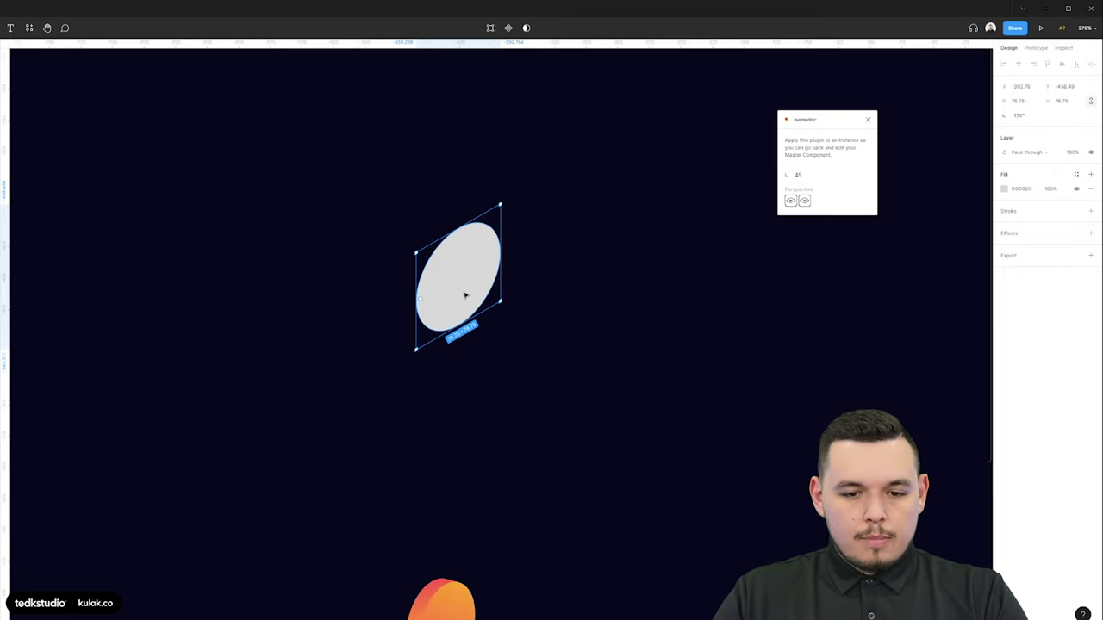
left_click_drag(451, 286, 447, 286)
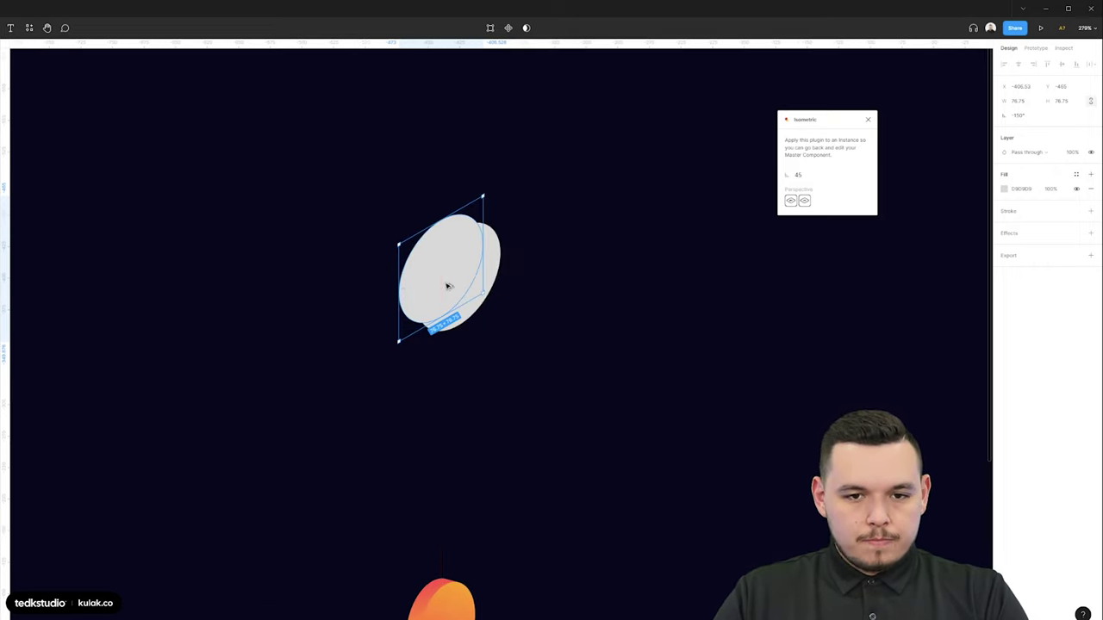
key("5")
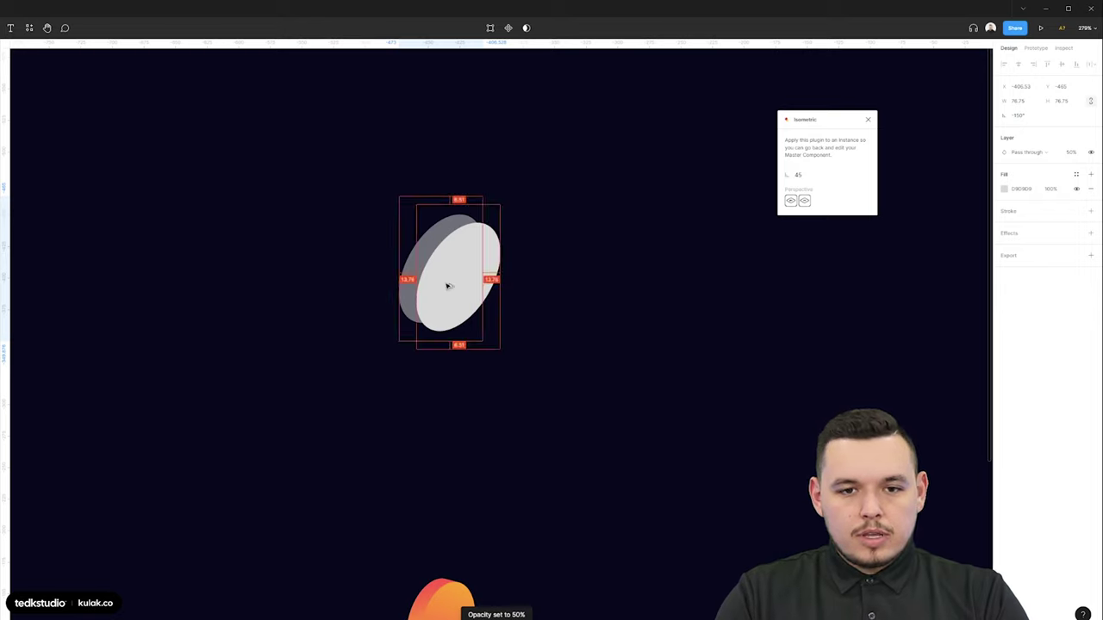
- Set both discs to 70% opacity and nudge the rear disc slightly to fine-tune its offset from the front one
scroll(451, 188, "up", 5)
left_click(651, 343)
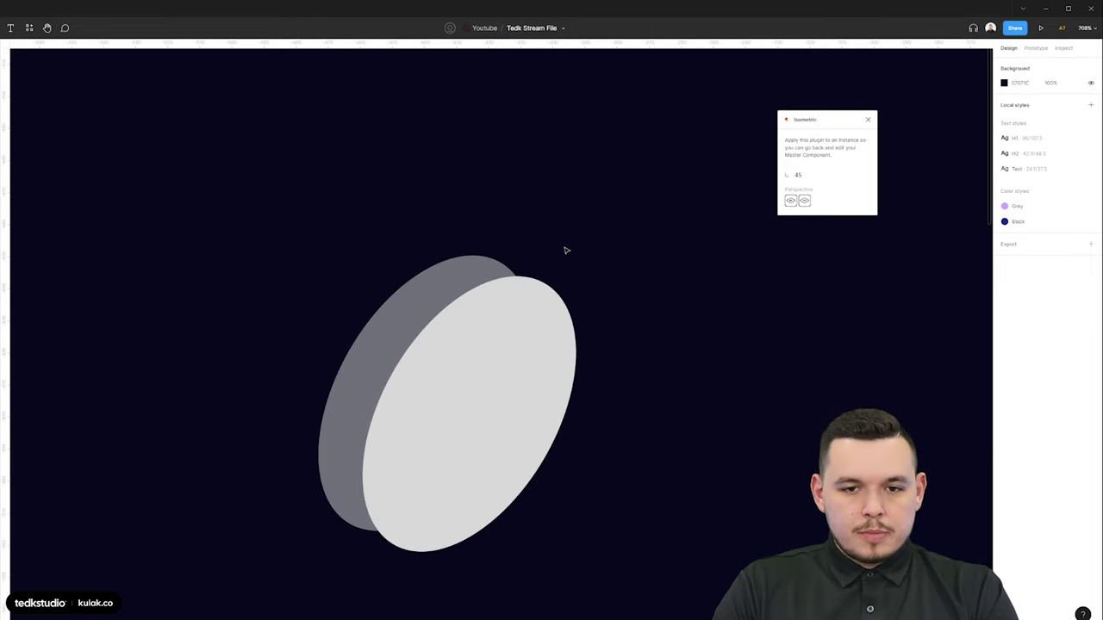
scroll(563, 248, "up", 1)
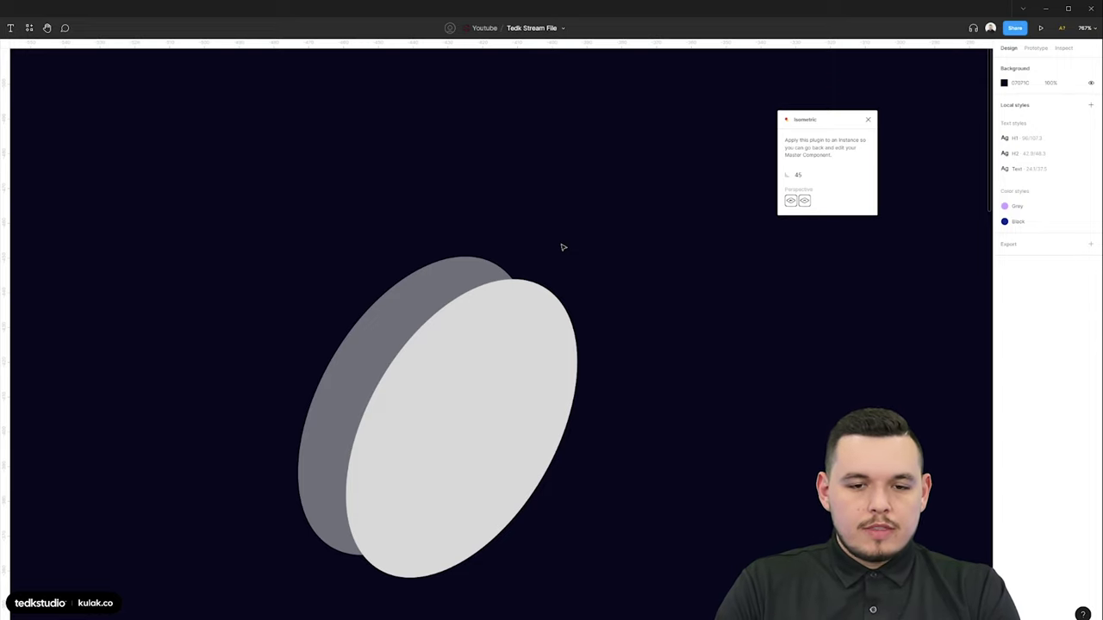
scroll(504, 267, "up", 4)
left_click(471, 271)
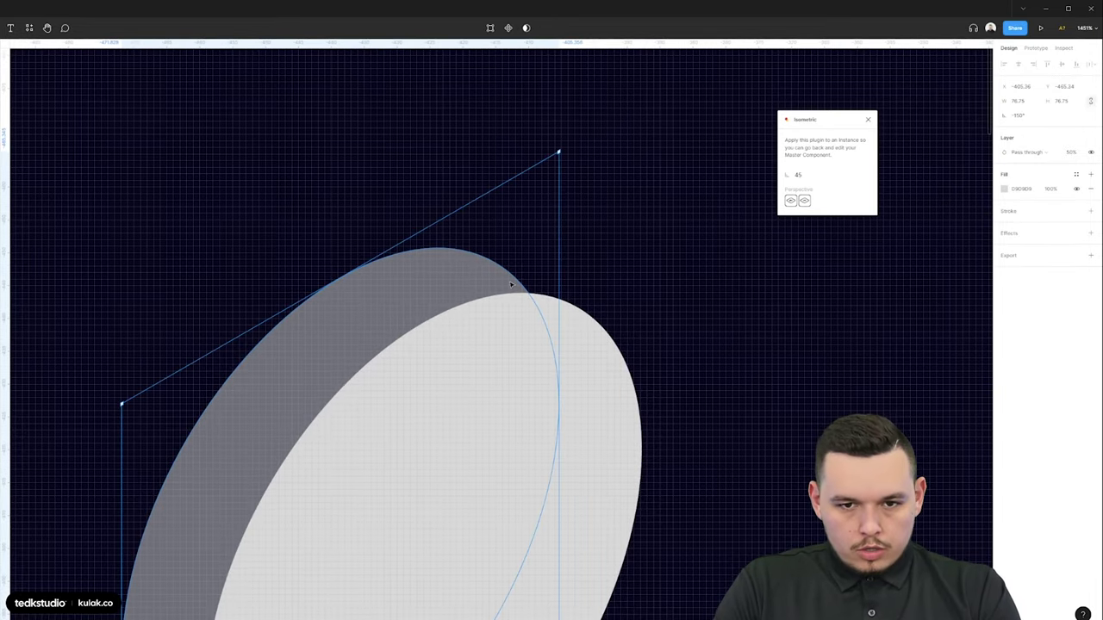
left_click(517, 313, "shift")
key("7")
scroll(485, 282, "up", 2)
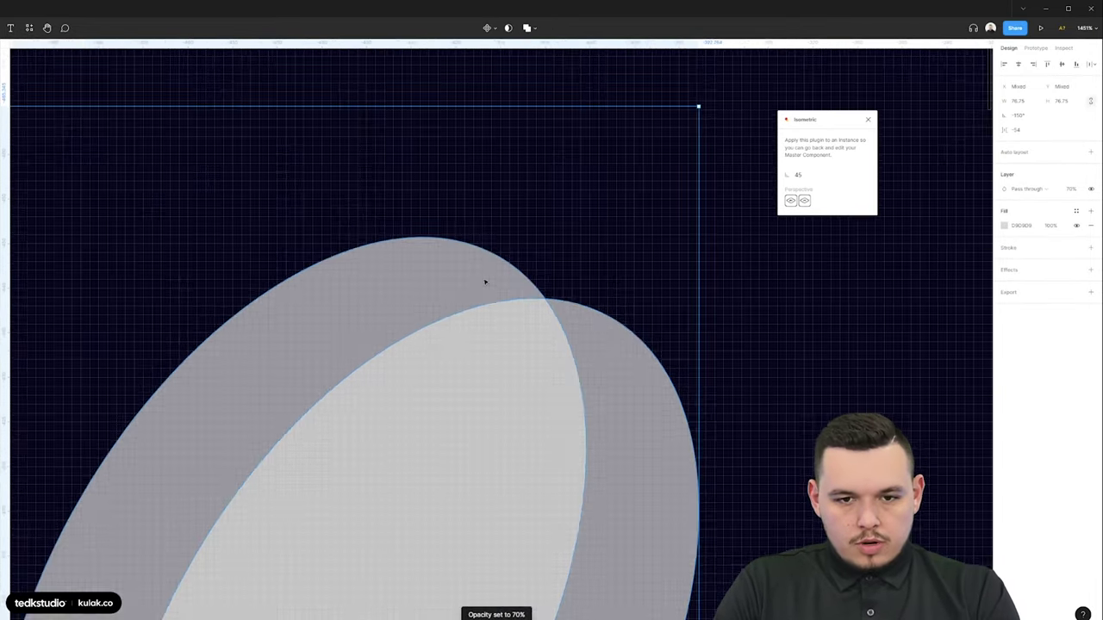
left_click(758, 352)
left_click(482, 297)
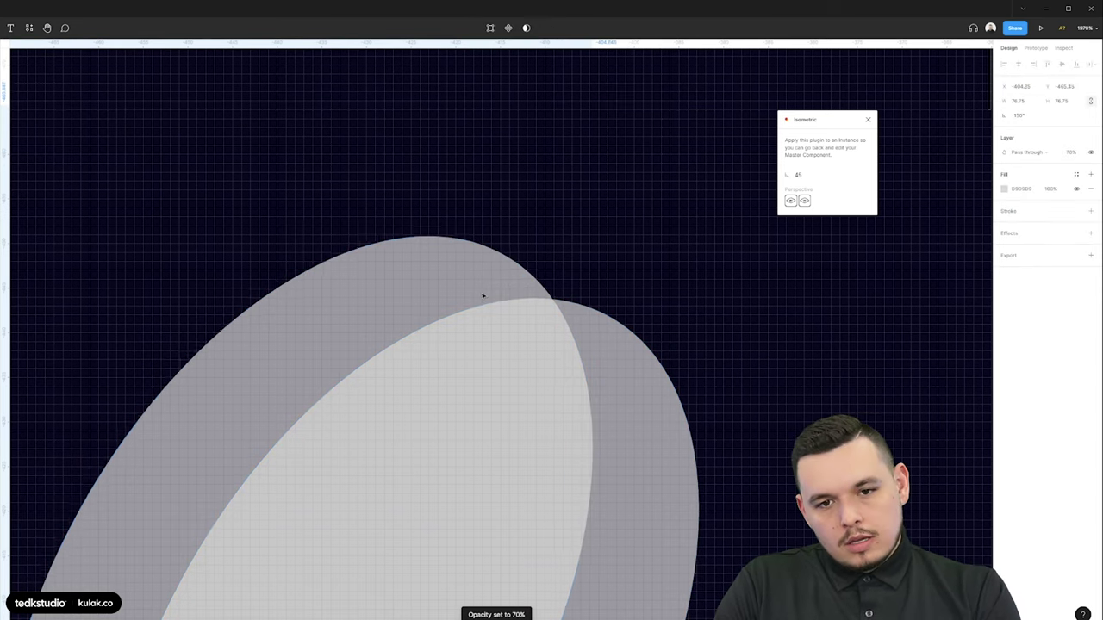
- Draw a square about 65 × 65 beside the discs and convert it to an isometric top-view diamond
scroll(483, 296, "down", 5)
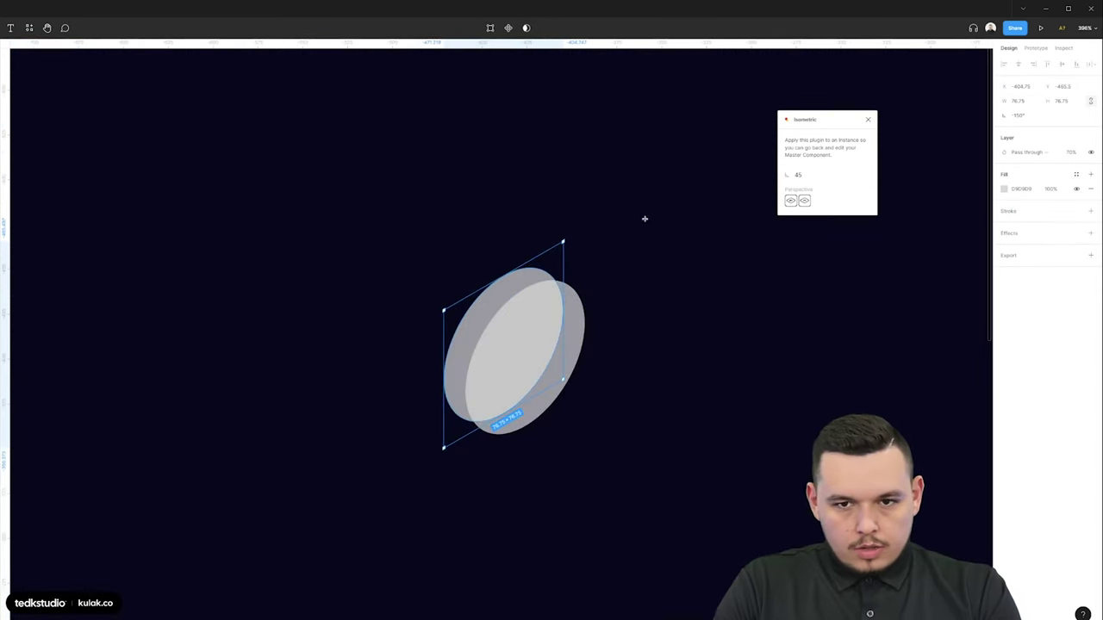
left_click_drag(650, 220, 767, 336)
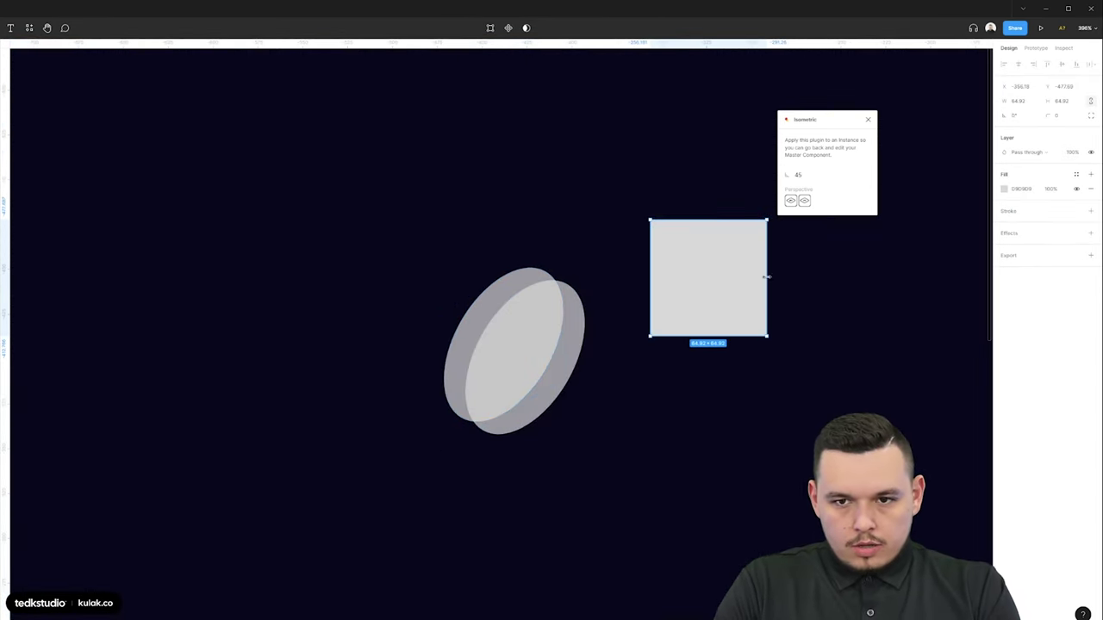
left_click(790, 202)
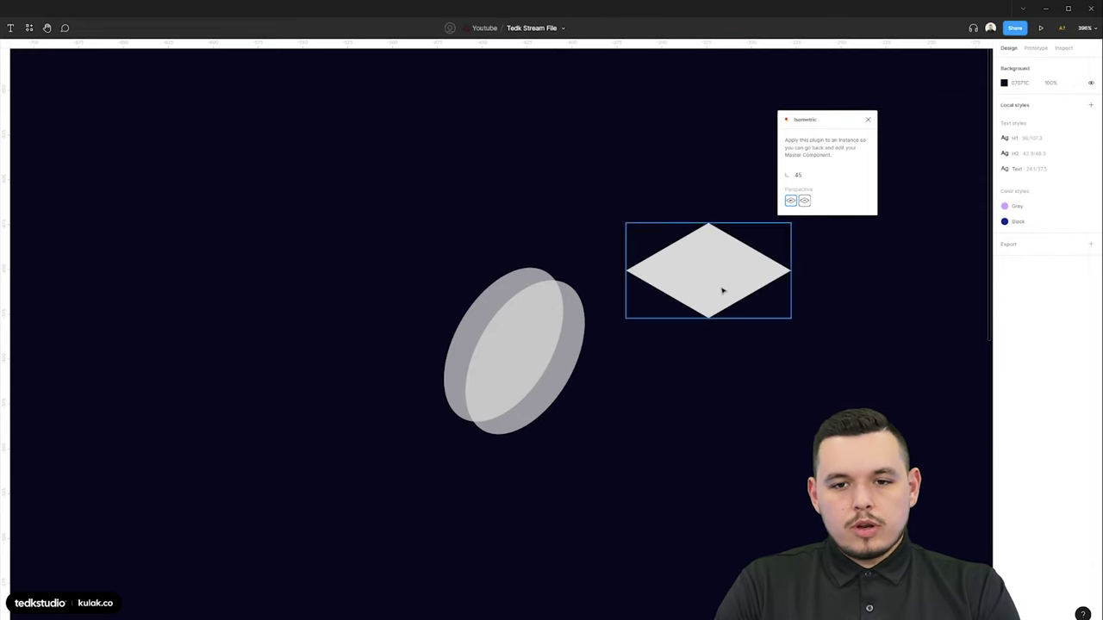
- Move the diamond against the discs' upper edges as a guide, fill it with FF2323, and set its opacity to 30%
left_click_drag(721, 296, 610, 275)
scroll(664, 269, "up", 5)
left_click(1003, 189)
left_click(928, 415)
key("3")
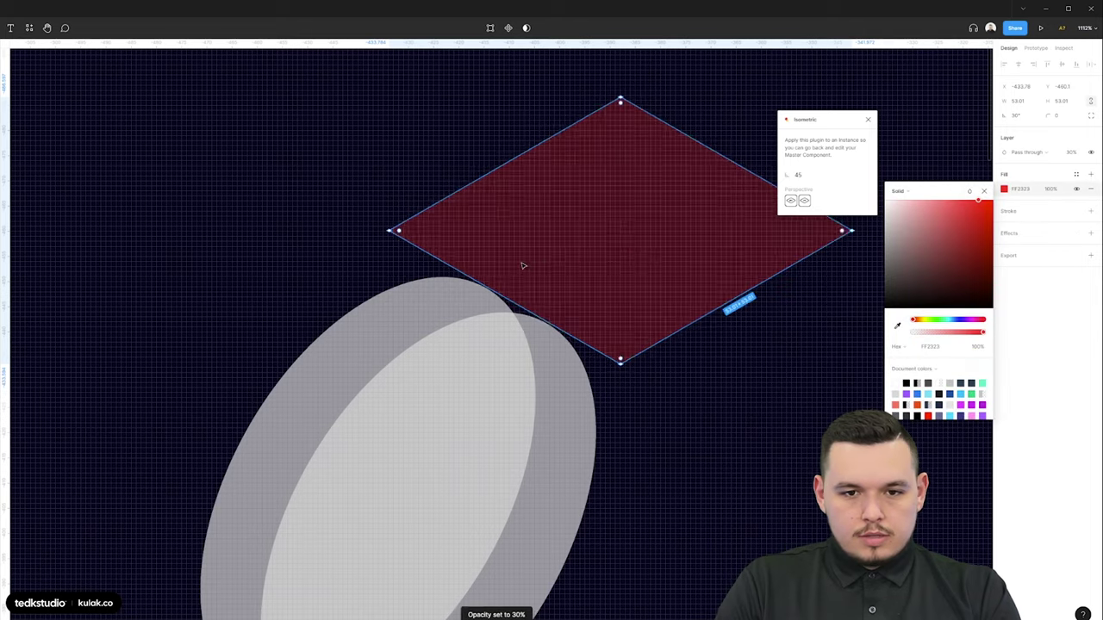
- Nudge the rear disc so its outline lines up with the lower edge of the red diamond guide
scroll(546, 351, "up", 10)
left_click(207, 322)
scroll(680, 267, "down", 6)
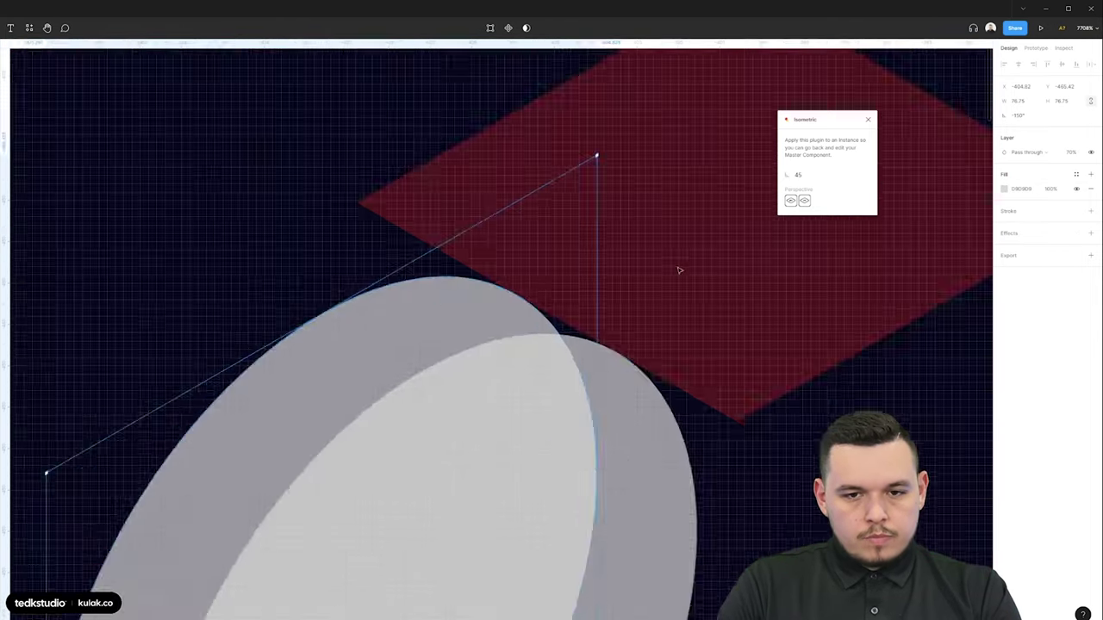
- Draw a closed four-point filler shape with the Pen tool across the gap between the discs' upper edges, filled 000000 without stroke
scroll(635, 313, "up", 5)
scroll(401, 283, "up", 5)
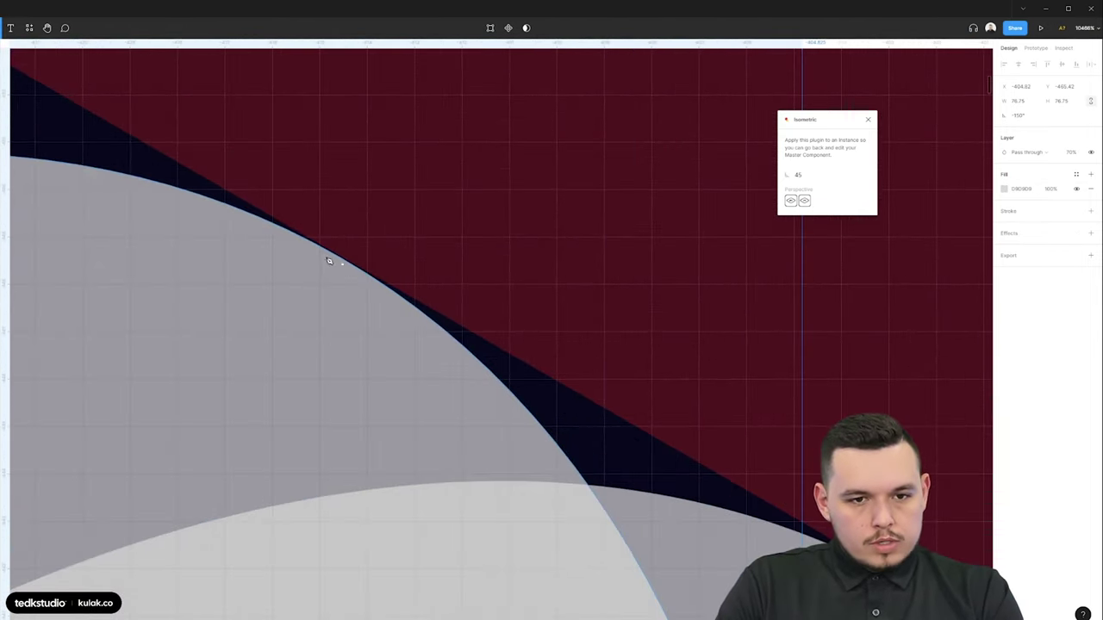
double_click(338, 257)
scroll(535, 362, "up", 5)
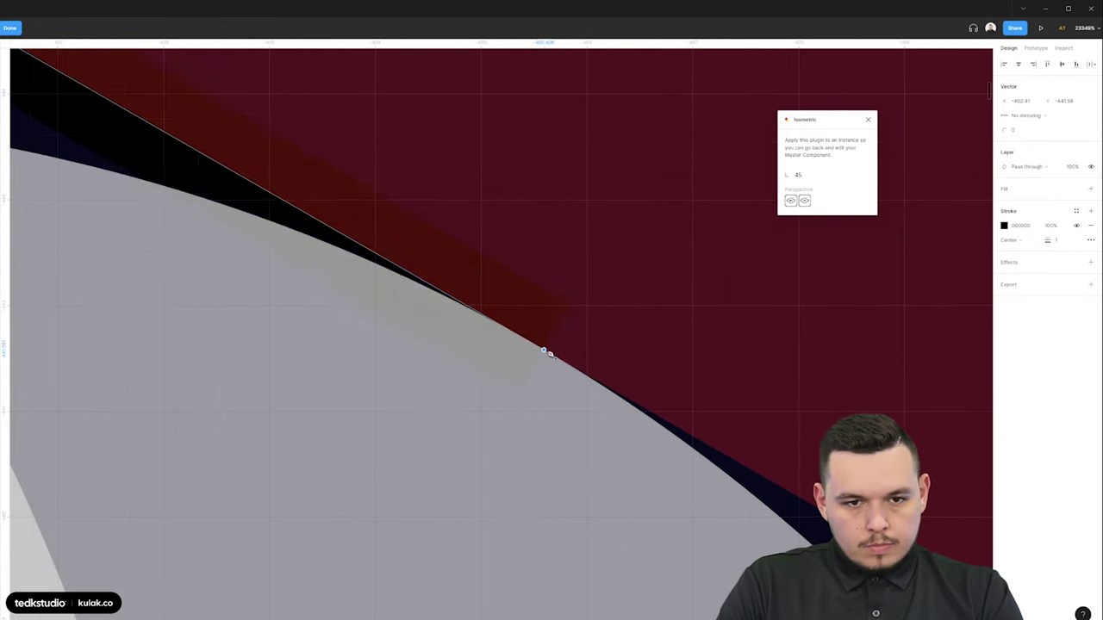
scroll(552, 356, "down", 4)
left_click(224, 399)
left_click_drag(140, 333, 548, 425)
left_click(292, 267)
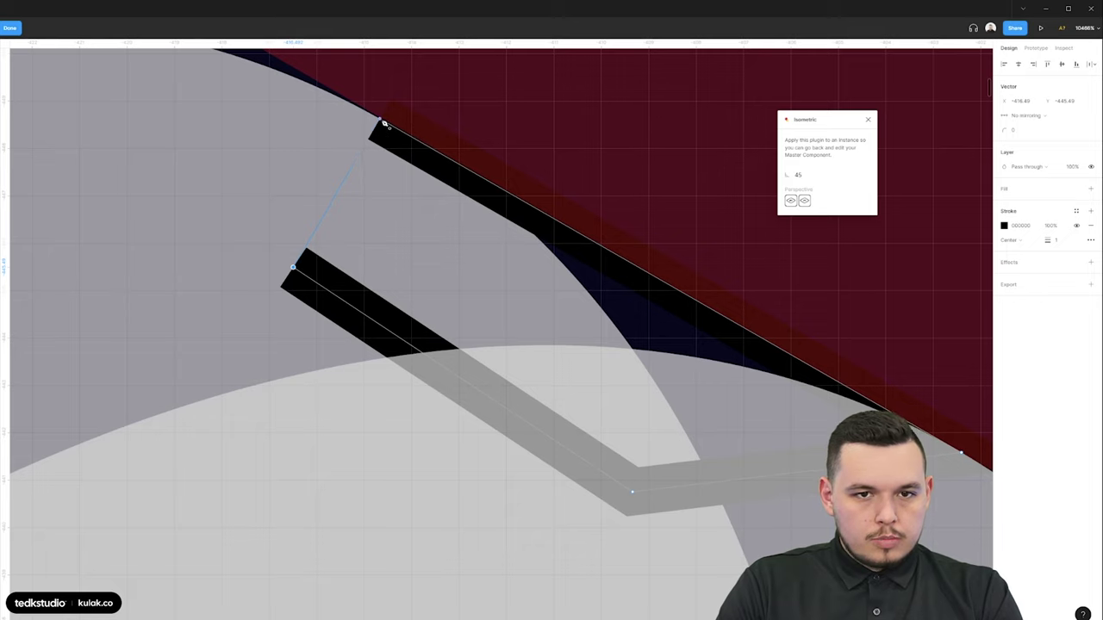
scroll(413, 189, "down", 5)
key("Escape")
scroll(452, 212, "down", 5)
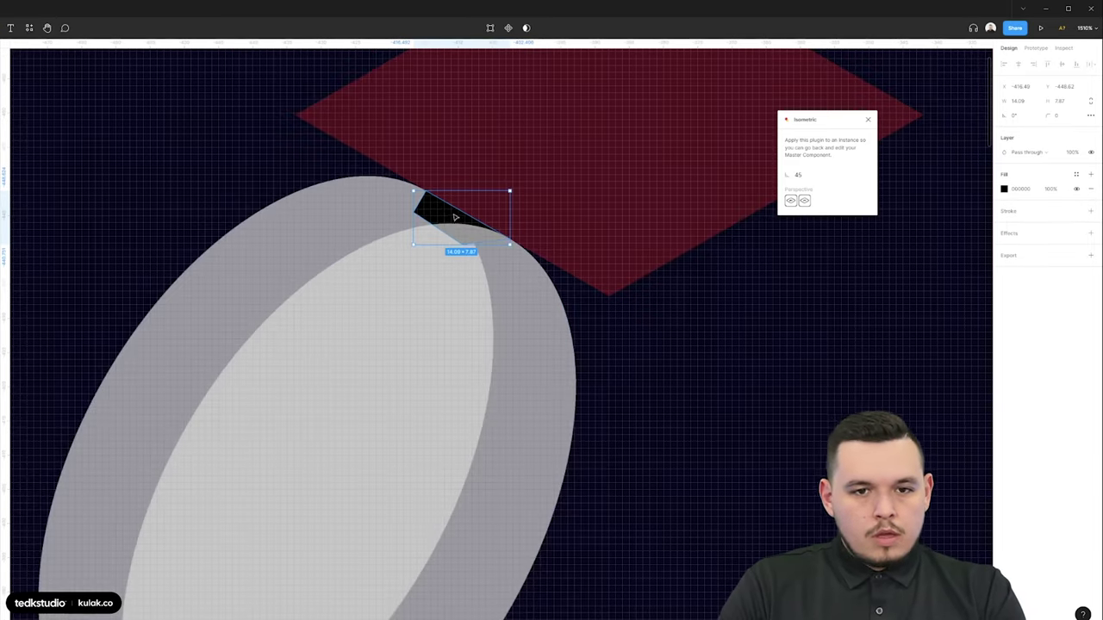
- Duplicate the black filler shape, flip it horizontally and vertically, and place it across the gap between the discs' lower edges
left_click_drag(454, 216, 310, 489)
left_click_drag(310, 490, 384, 400)
key("shift+h")
key("shift+v")
scroll(361, 408, "up", 4)
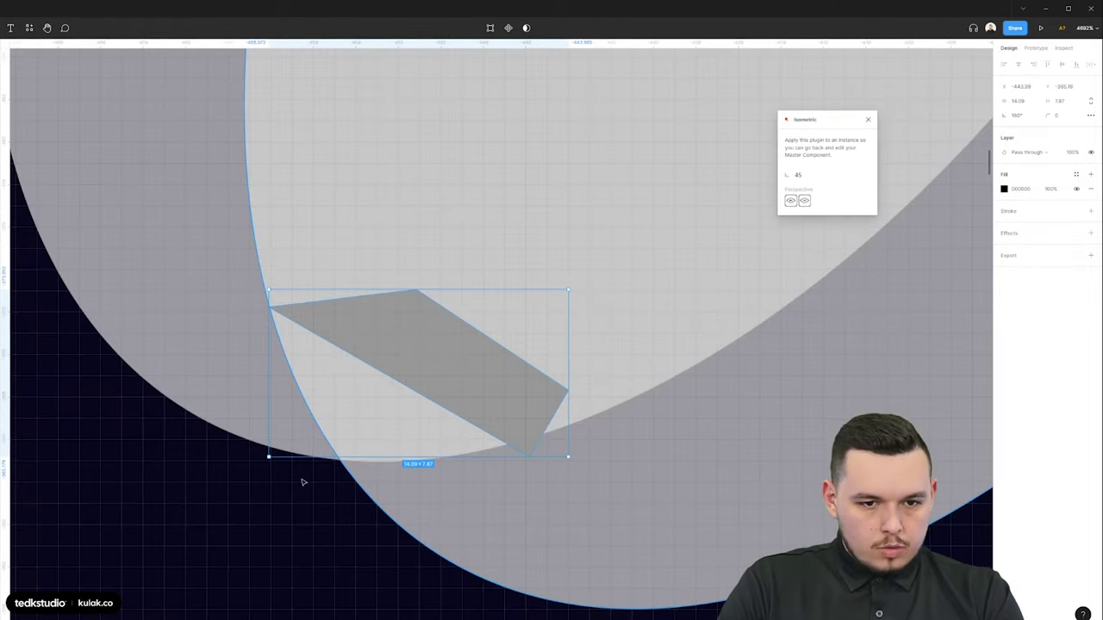
left_click_drag(401, 362, 305, 441)
- Fill the lower filler shape with the sampled grey C7C7C8 and fine-tune its position so its corners meet both disc outlines
key("i")
left_click(376, 306)
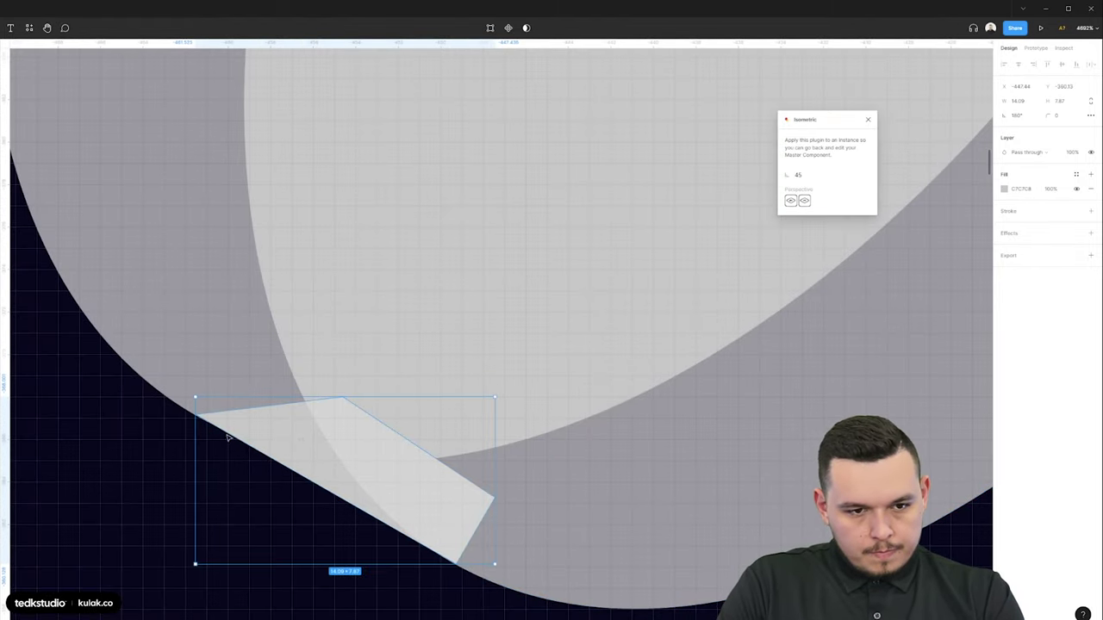
scroll(207, 422, "up", 5)
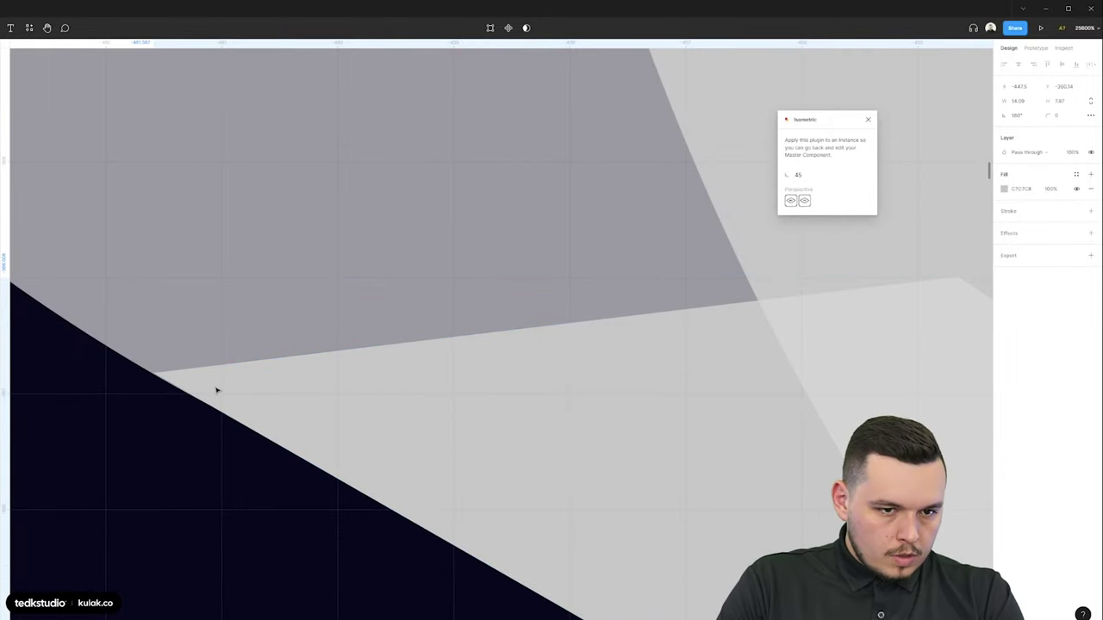
scroll(216, 390, "down", 3)
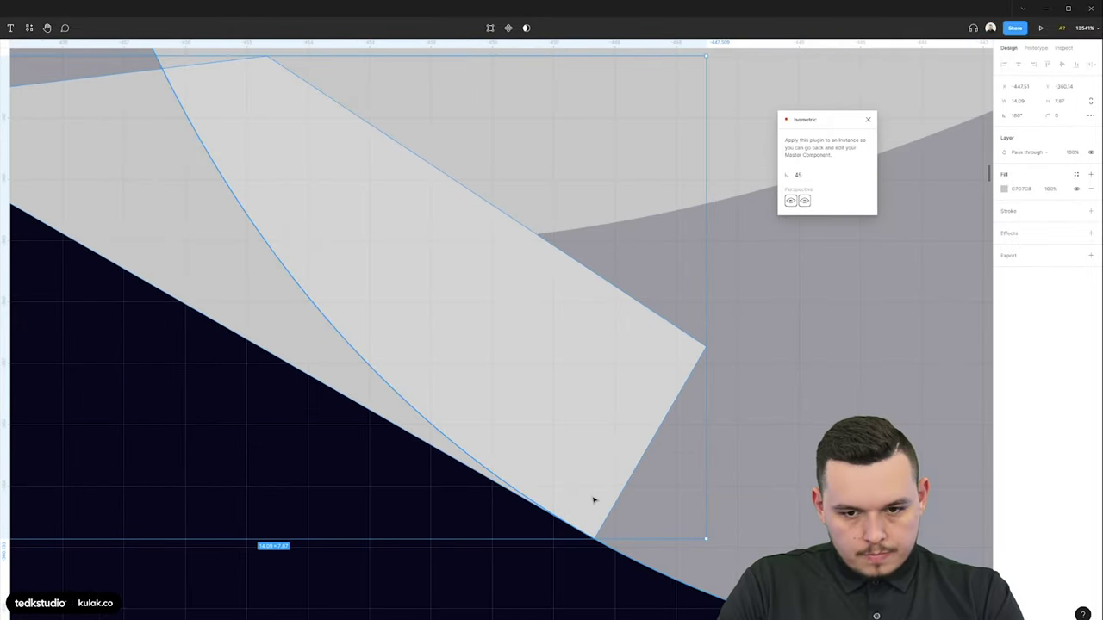
double_click(593, 499)
scroll(644, 517, "up", 3)
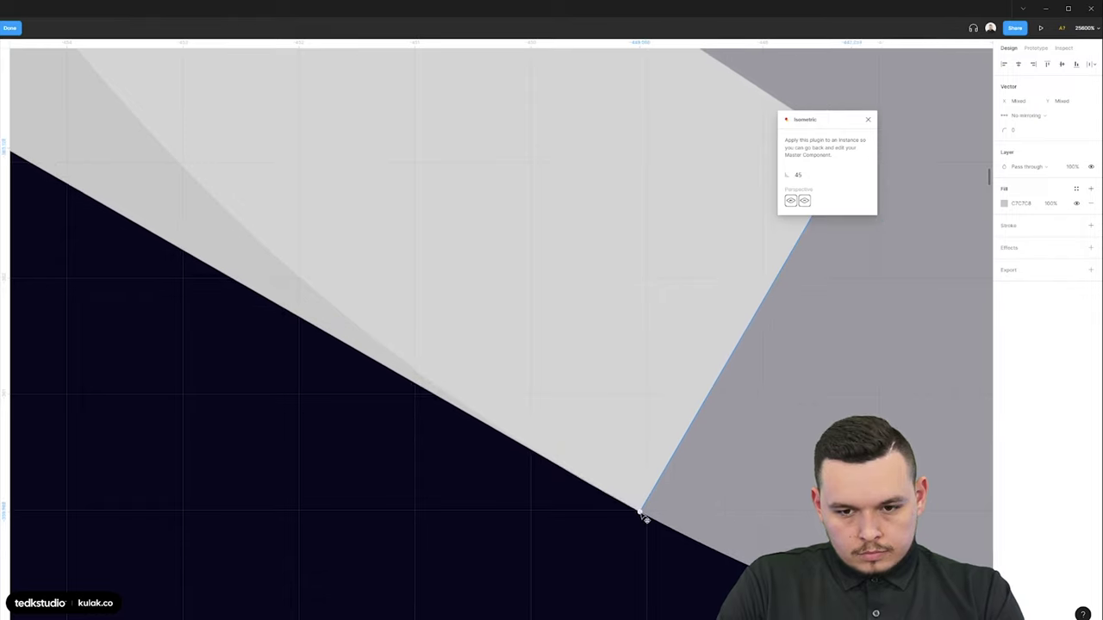
scroll(517, 520, "down", 10)
key("Escape")
- Select the rear disc together with the upper and lower filler shapes and unite them into one coin-side shape
left_click(417, 212)
left_click(347, 220, "shift")
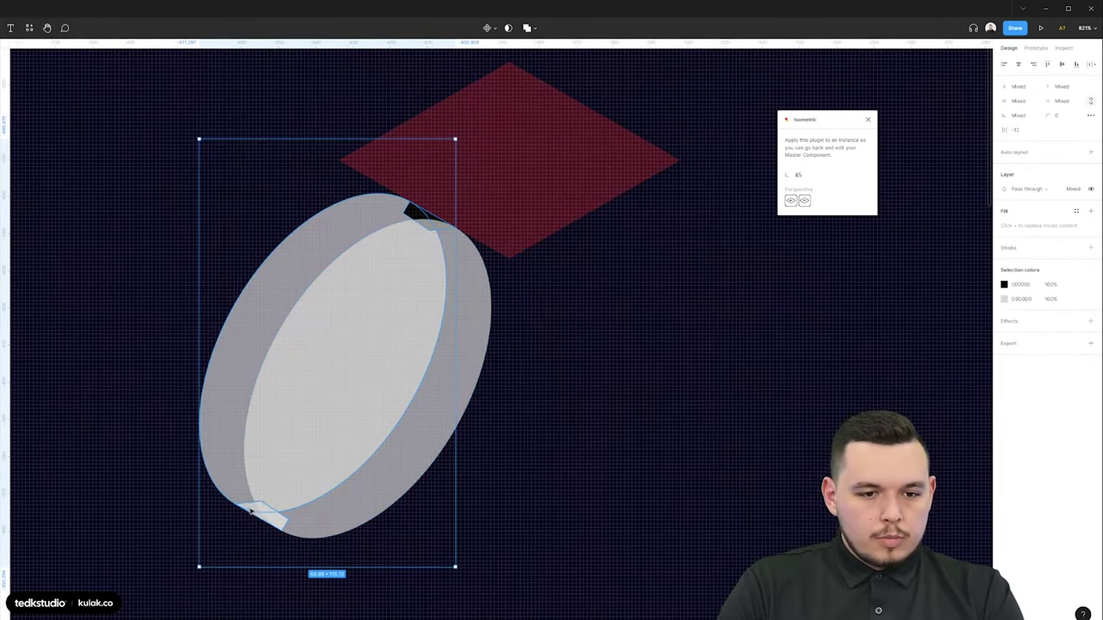
scroll(155, 399, "up", 2)
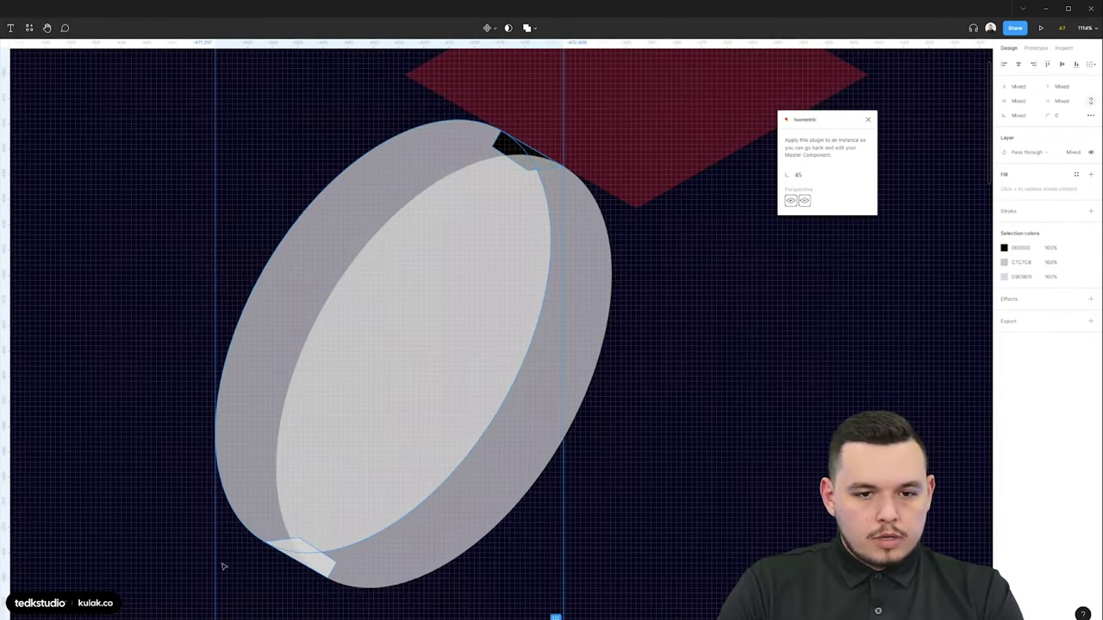
left_click(535, 57)
- Set the front disc to 100% opacity with fill E9E9E9, and fill the coin-side shape behind it with AAAAAA
left_click(595, 262)
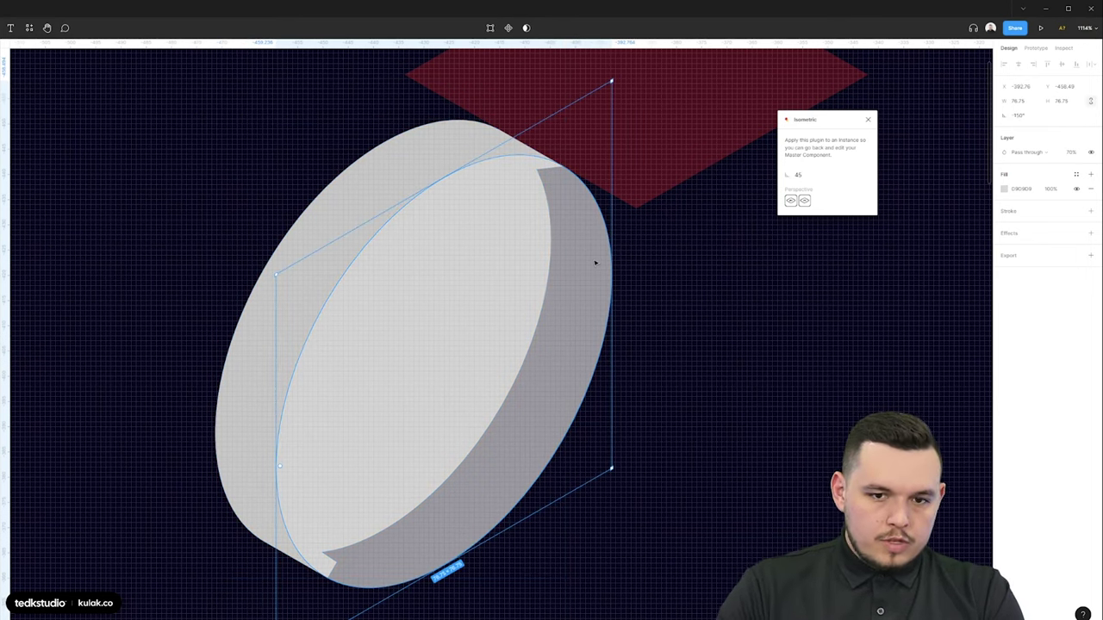
key("0")
left_click(1004, 188)
left_click_drag(910, 215, 869, 244)
left_click(445, 160)
left_click(1004, 189)
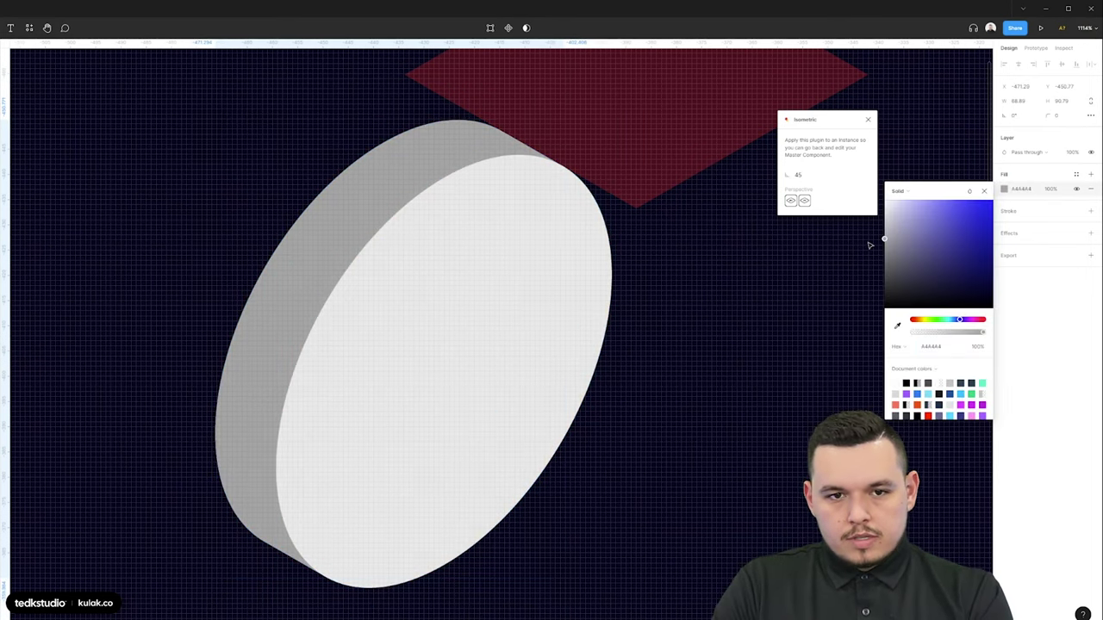
- Delete the red diamond guide above the coin
scroll(422, 364, "down", 6)
left_click(520, 412)
left_click(496, 348)
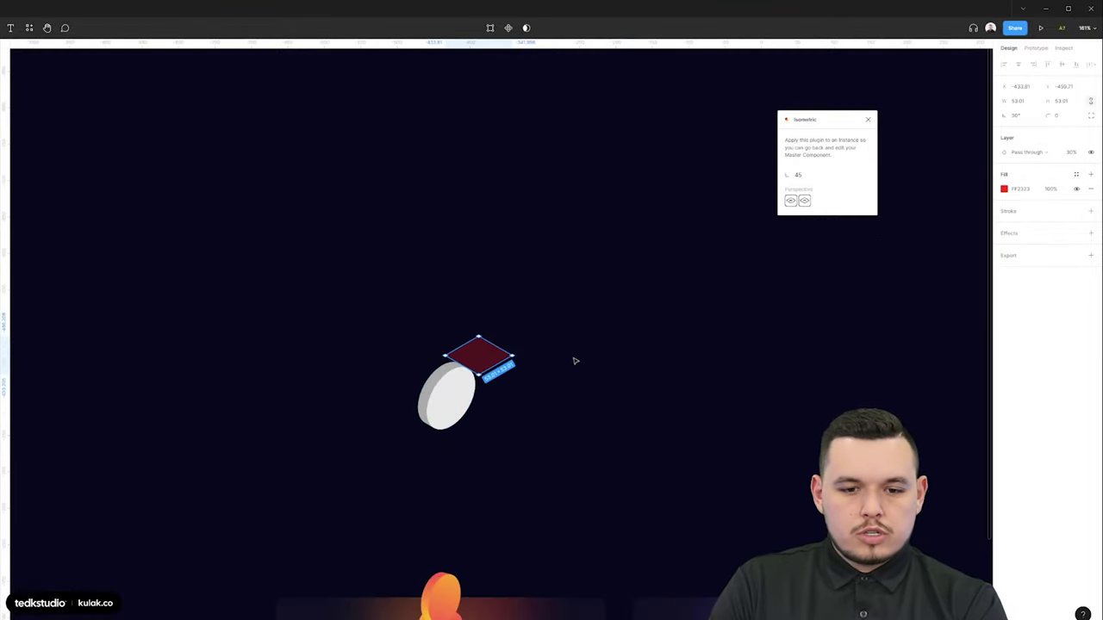
key("Delete")
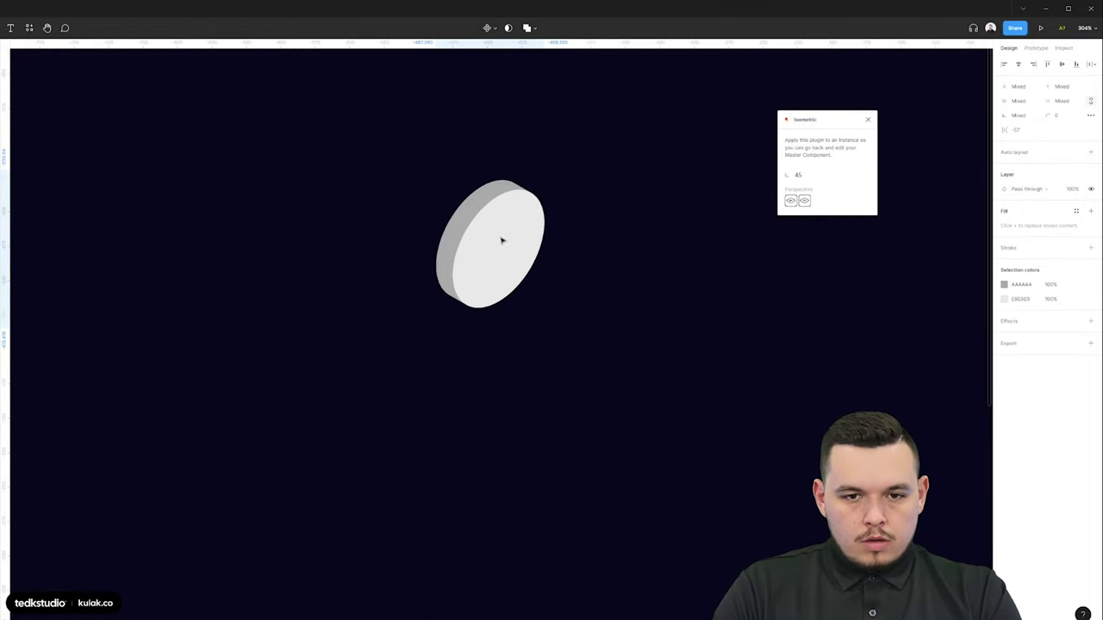
- Duplicate the coin, turn the copy so it lies flat, and move it down to the base of the upright coin
scroll(502, 225, "up", 3)
scroll(547, 183, "down", 2)
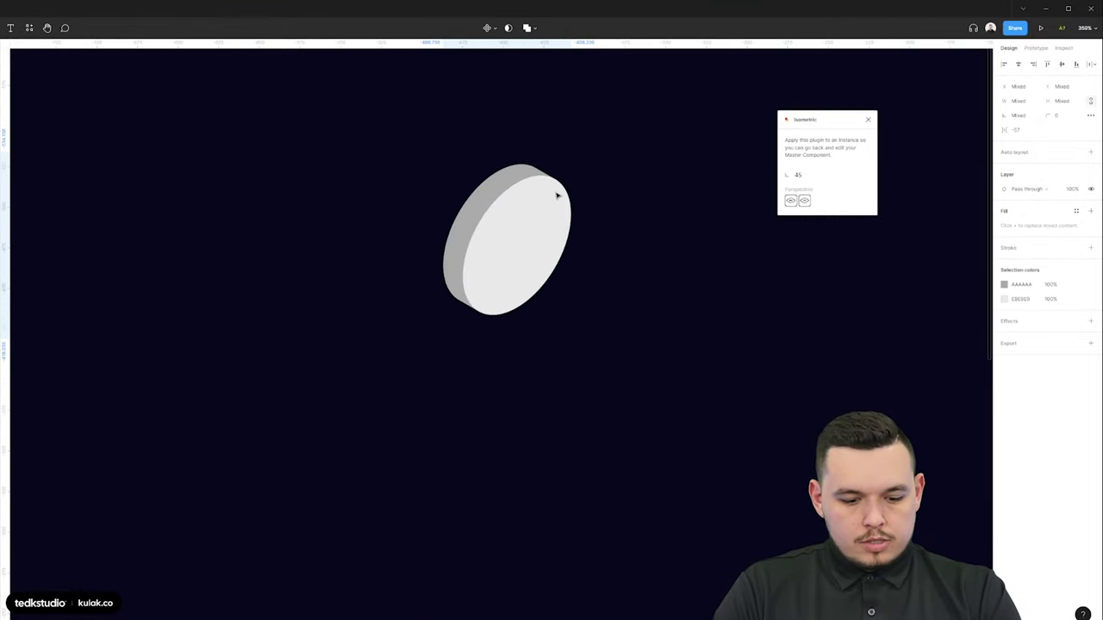
left_click_drag(574, 147, 373, 239)
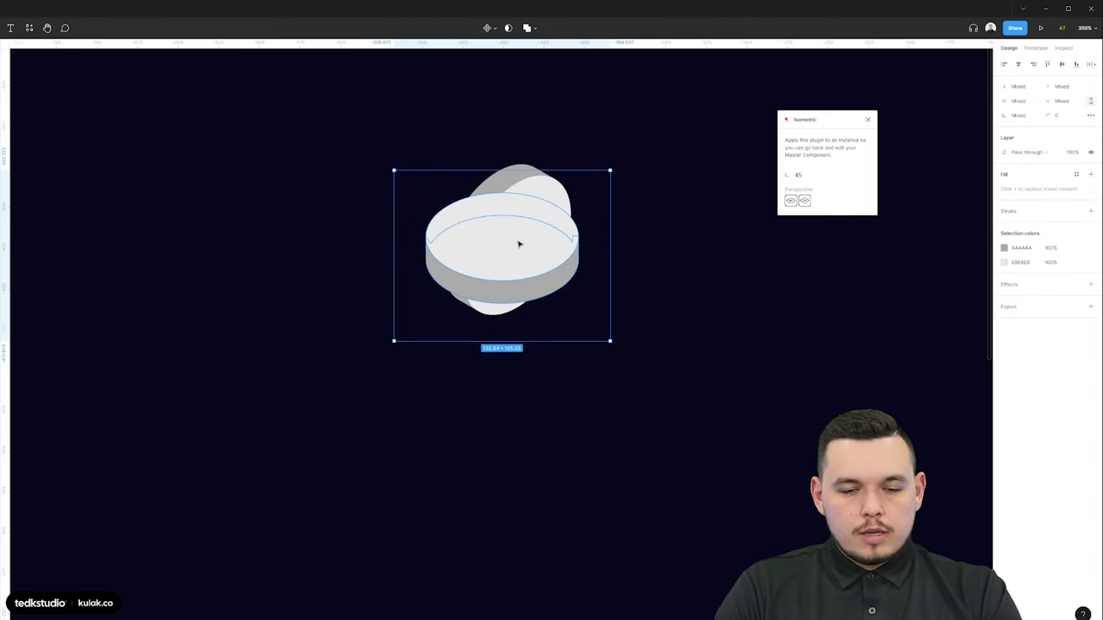
left_click_drag(519, 245, 508, 306)
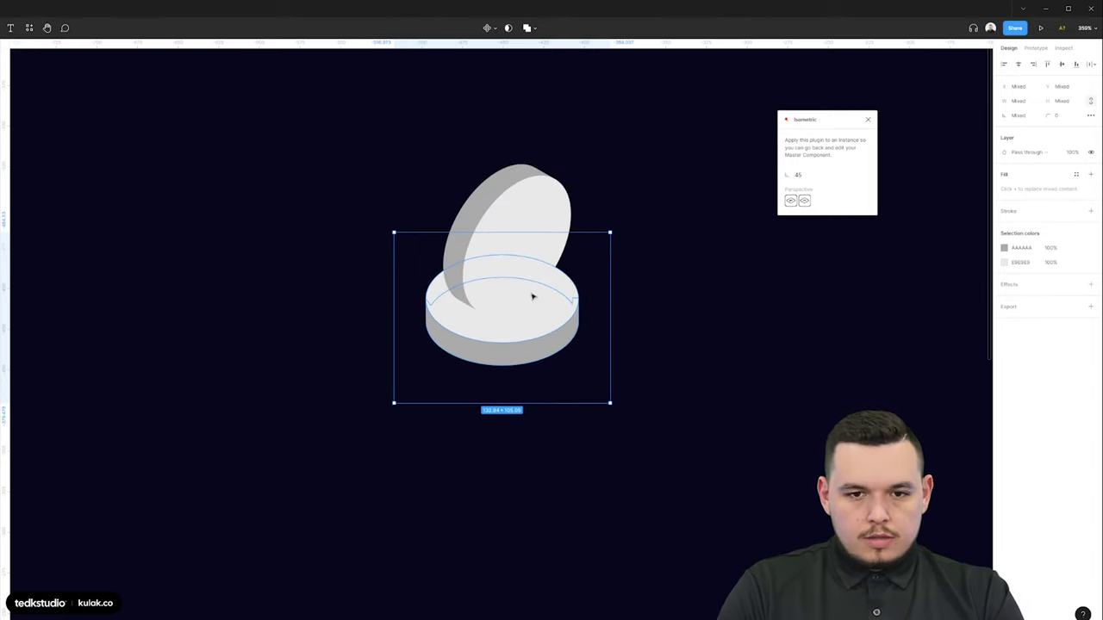
- Fill the flat coin's top face with BFBFBF and place the flat coin behind the upright one
key("Return")
left_click(1004, 189)
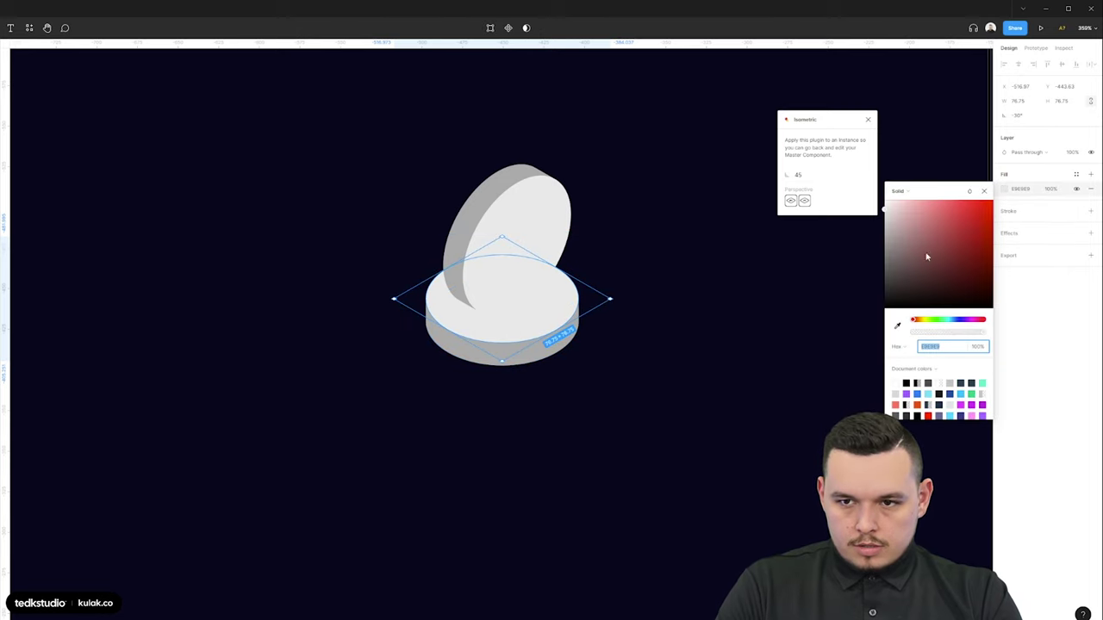
left_click_drag(927, 256, 871, 233)
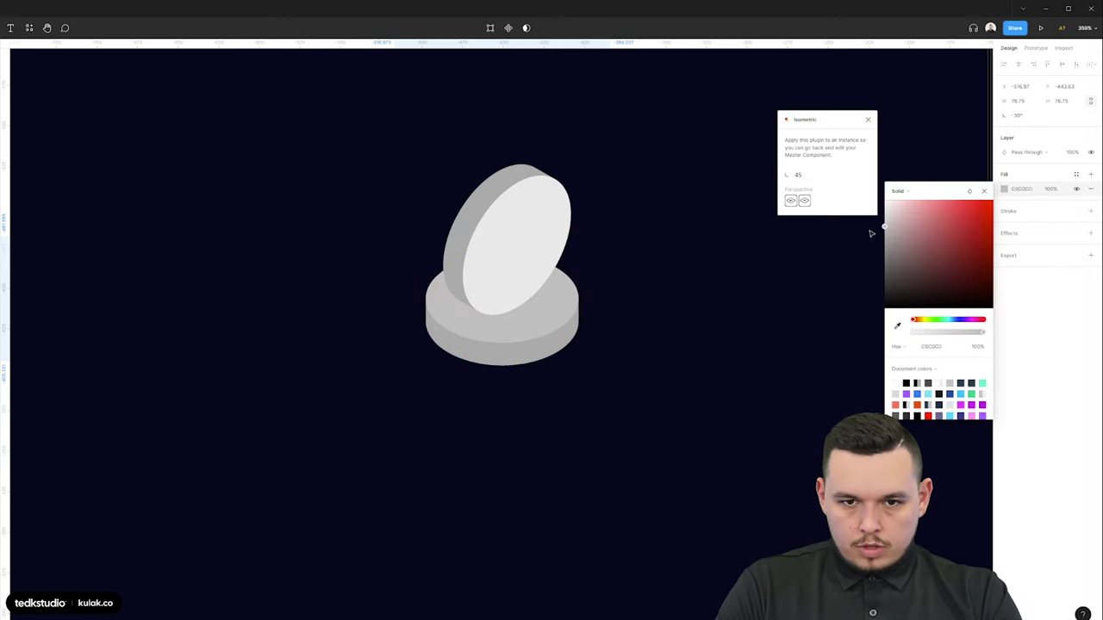
- Duplicate the flat coin straight down and send the copy behind the first one to stack them
left_click(534, 355, "shift")
scroll(532, 333, "up", 5)
scroll(547, 320, "down", 1)
left_click_drag(575, 291, 573, 340)
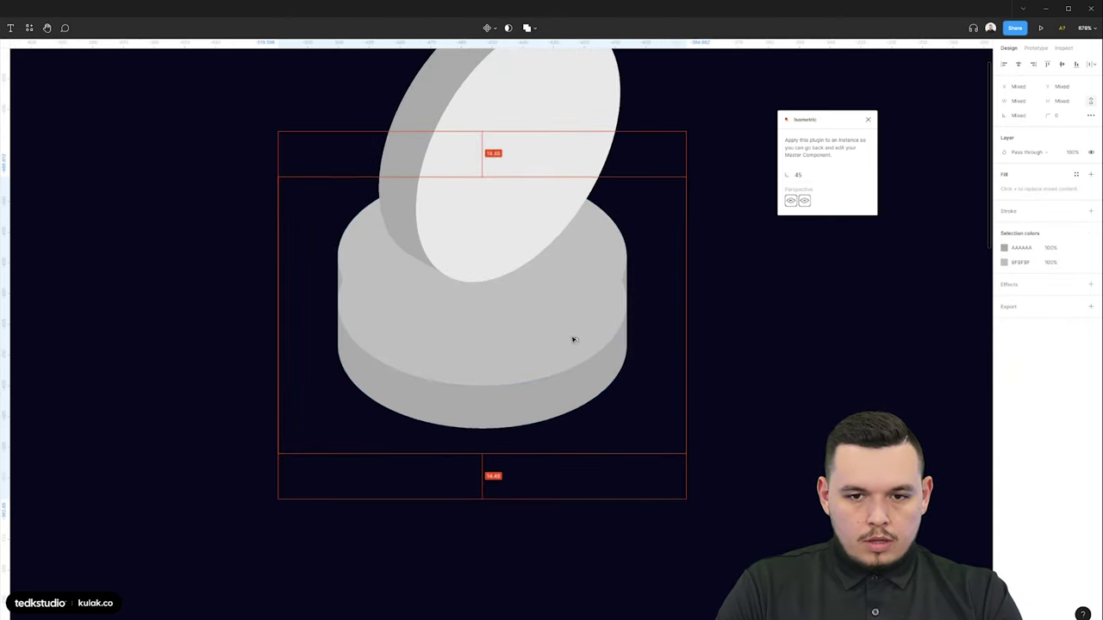
key("[")
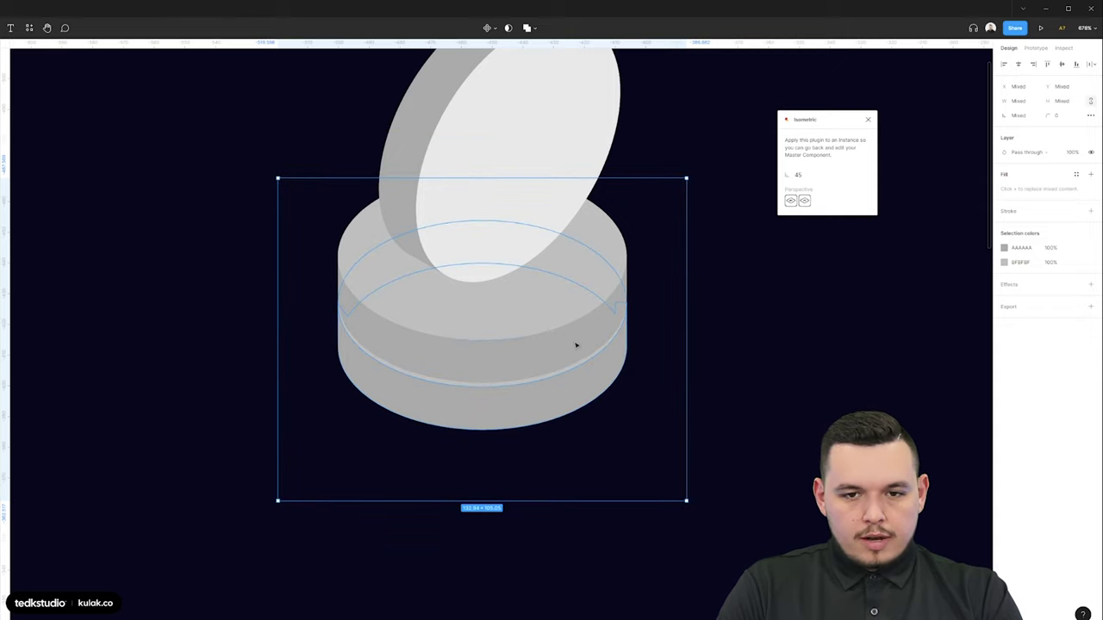
- Nudge the bottom flat coin down until a thin strip of its top face shows beneath the coin above, like the orange reference
key("Down")
key("Down")
scroll(605, 348, "down", 5)
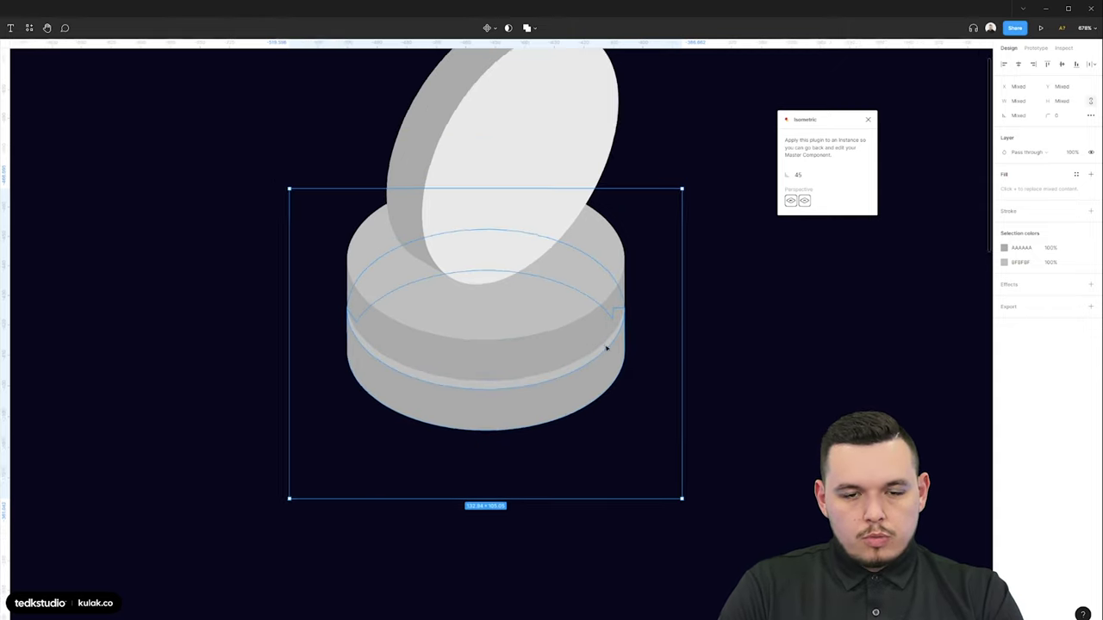
left_click_drag(691, 441, 597, 236)
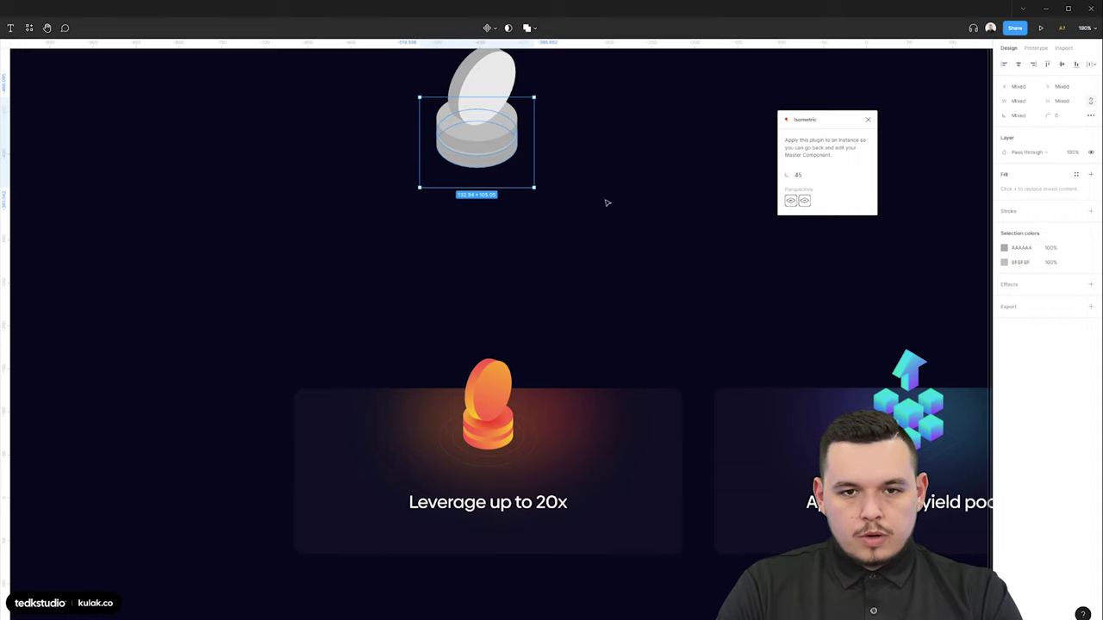
scroll(607, 258, "up", 3)
scroll(496, 244, "up", 5)
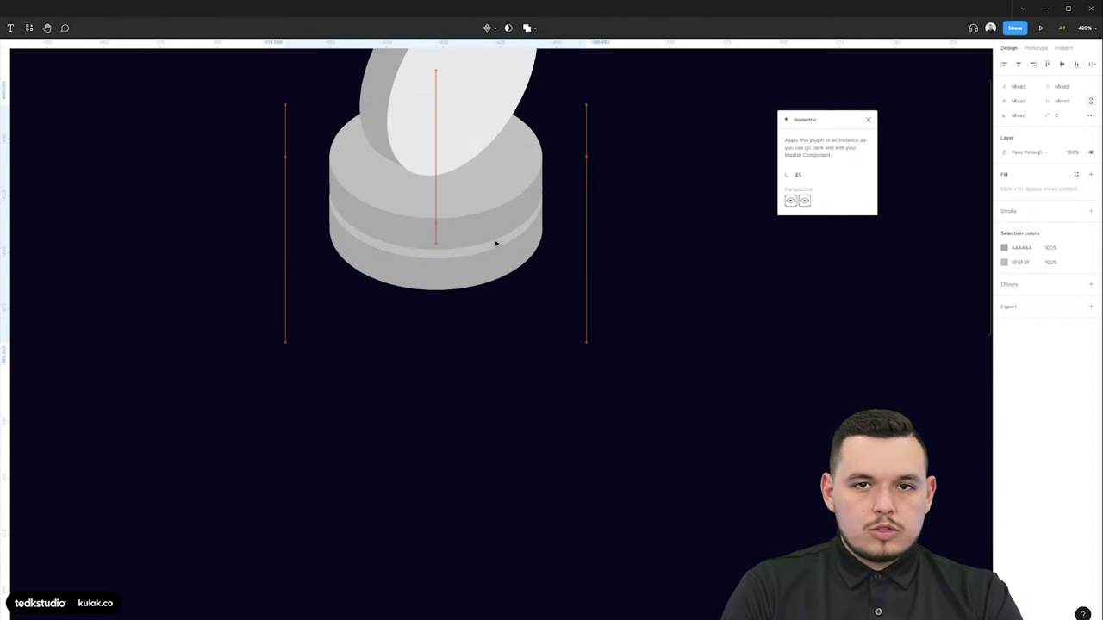
scroll(603, 275, "down", 5)
left_click(438, 184)
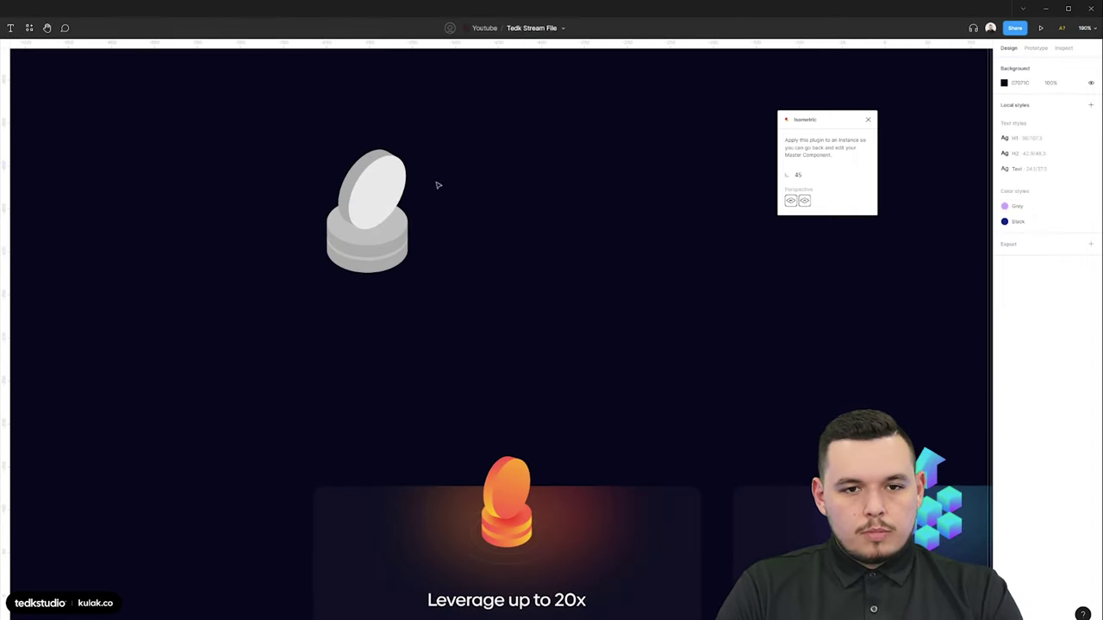
- Duplicate the complete grey coin stack beside the original
left_click_drag(475, 159, 582, 242)
scroll(679, 210, "up", 3)
left_click(515, 188)
scroll(567, 160, "down", 4)
left_click(627, 348)
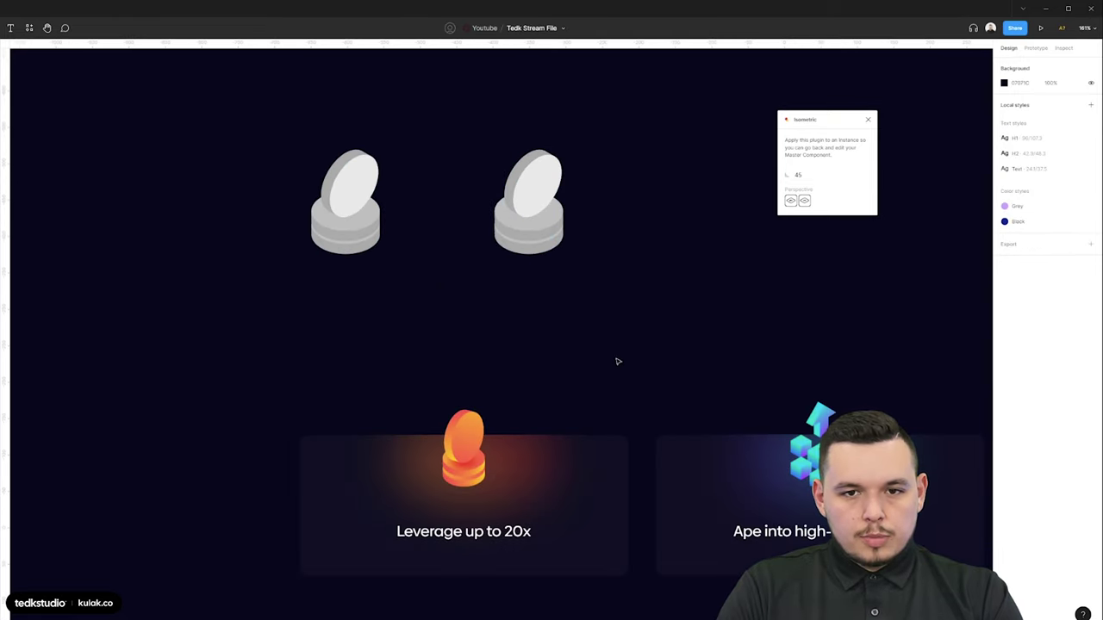
- Rotate the upright coin in the duplicated stack by about 5°
scroll(458, 470, "up", 5)
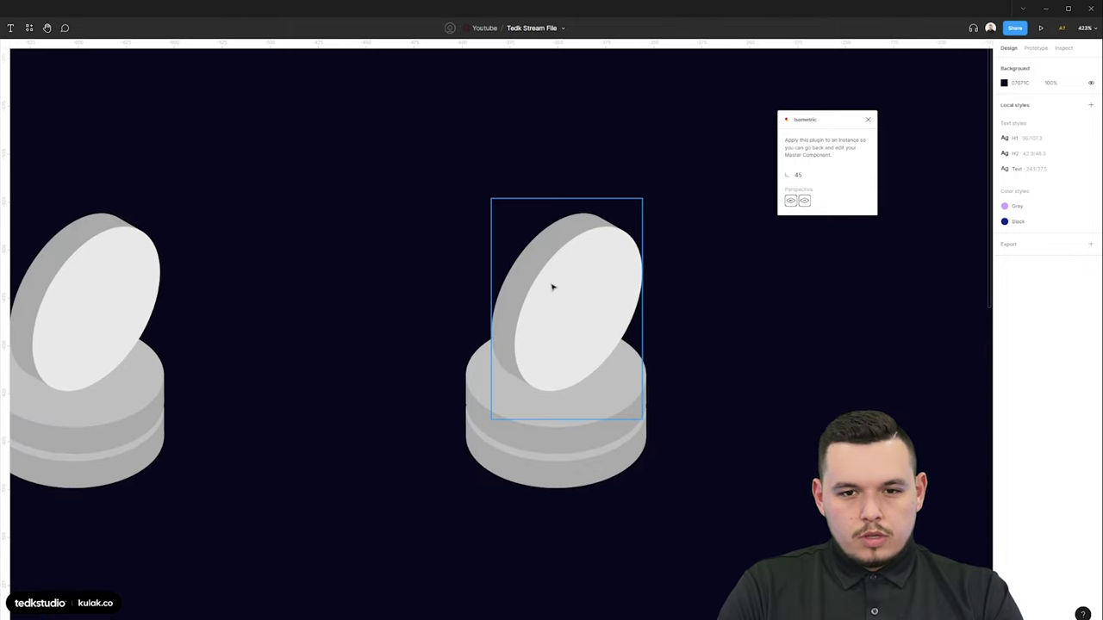
scroll(553, 286, "down", 3)
left_click(561, 271)
scroll(600, 240, "up", 2)
left_click_drag(599, 238, 592, 233)
left_click(660, 305)
scroll(663, 311, "down", 3)
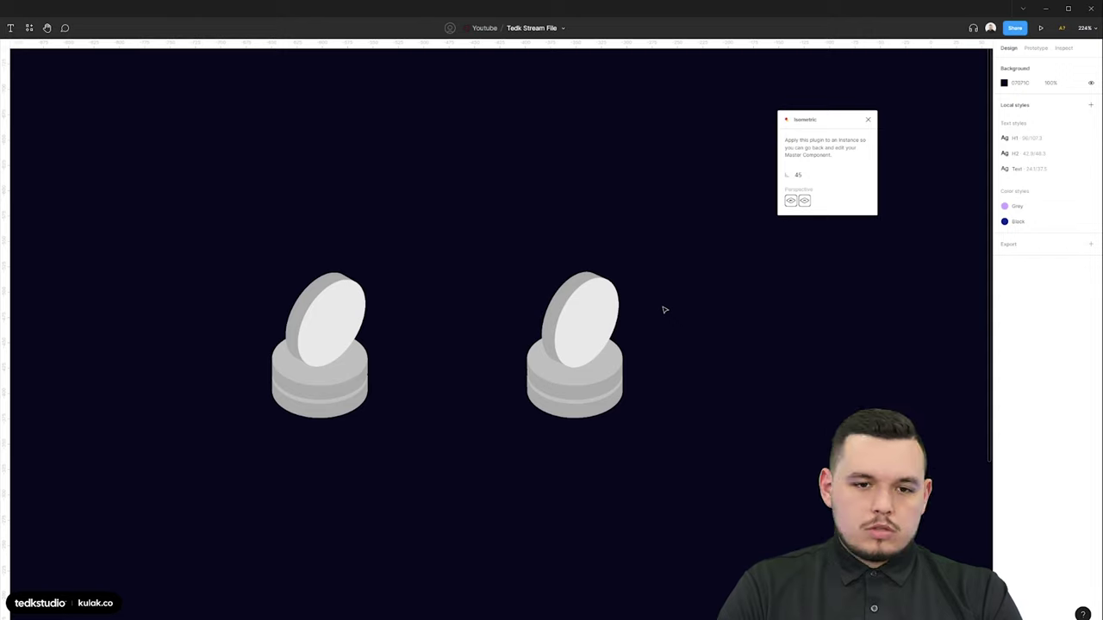
- Select all shapes of the duplicated coin stack and flatten them as separate vectors
scroll(627, 328, "up", 3)
left_click(495, 315)
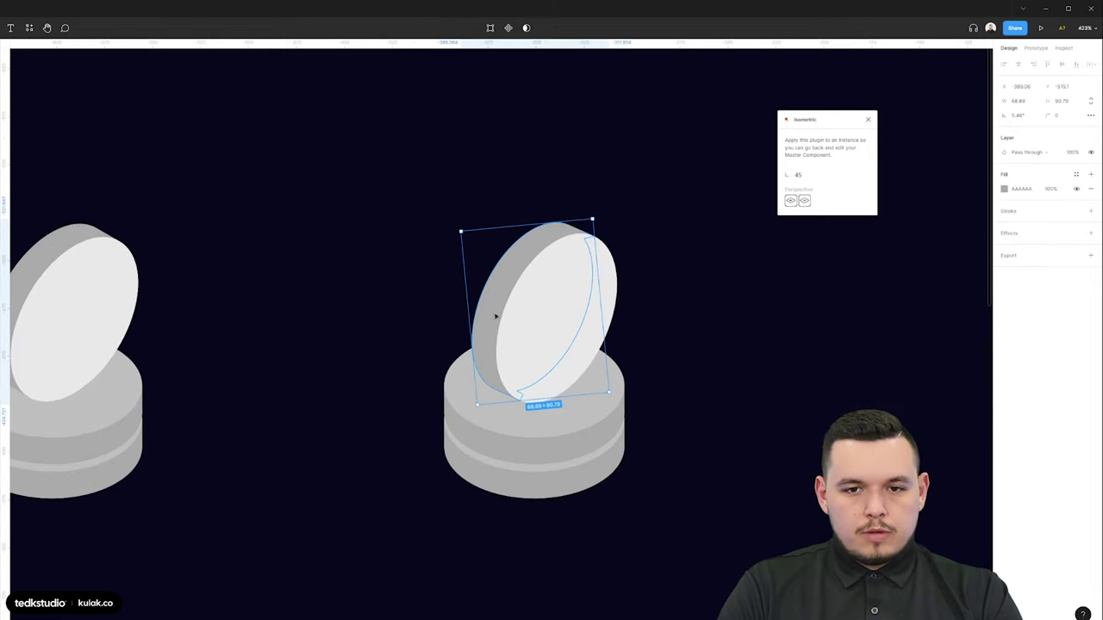
left_click(724, 405)
left_click_drag(775, 412, 558, 392)
scroll(558, 392, "down", 3)
scroll(558, 392, "down", 1)
left_click_drag(558, 237, 353, 534)
scroll(380, 509, "down", 2)
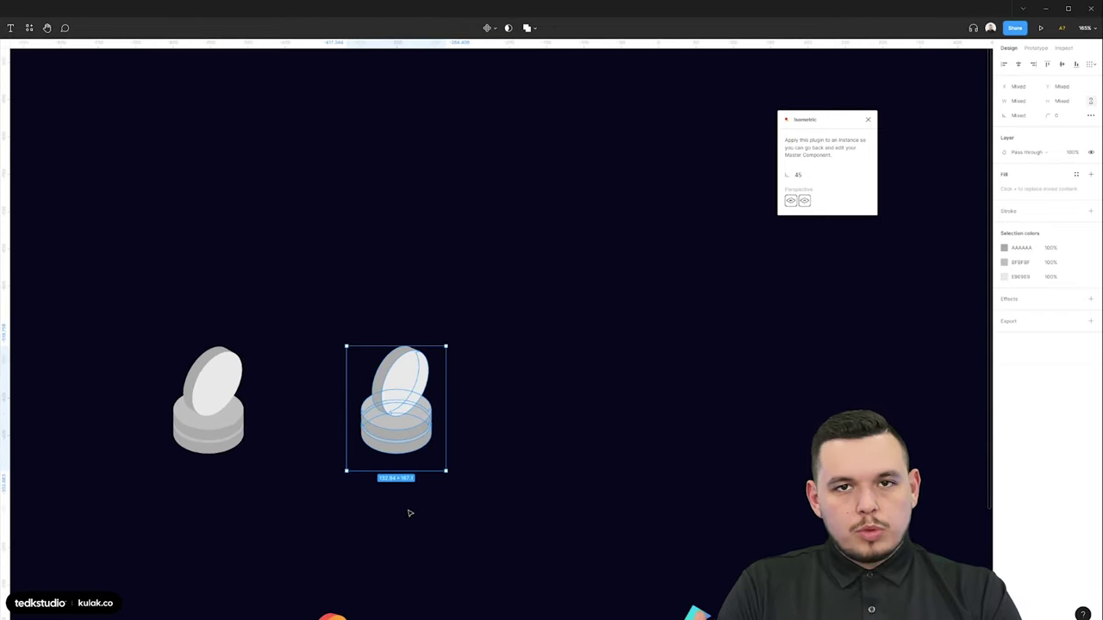
left_click_drag(488, 480, 565, 438)
scroll(484, 386, "up", 1)
scroll(500, 374, "up", 4)
- Give the front face of the duplicated upright coin a linear gradient fill with a yellow-orange FFB800 start stop
double_click(475, 313)
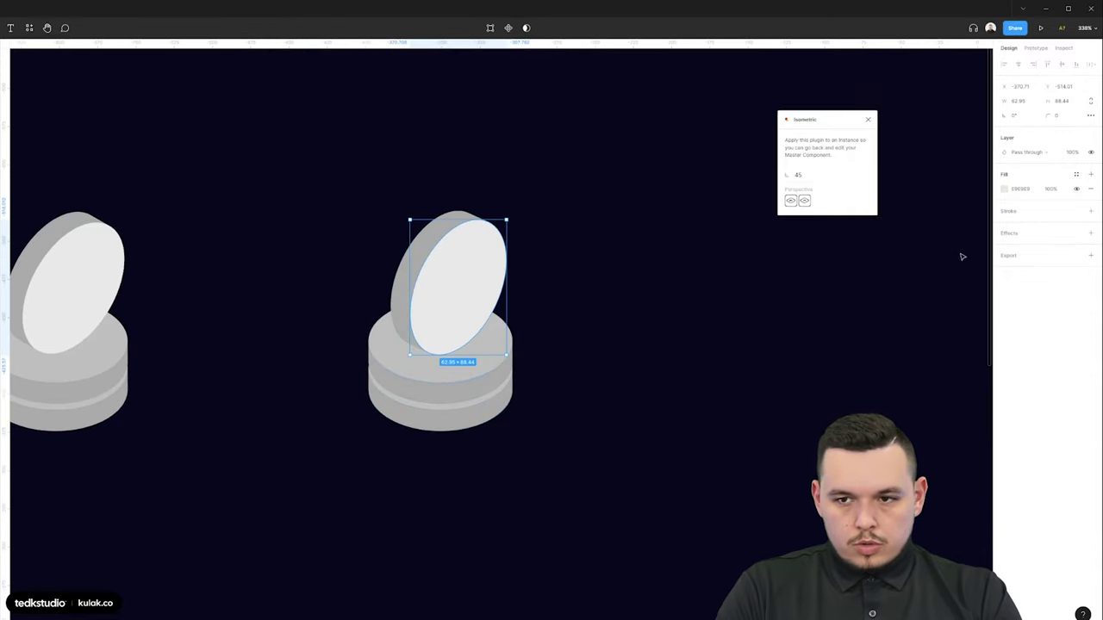
left_click(1005, 189)
left_click(898, 190)
left_click(902, 205)
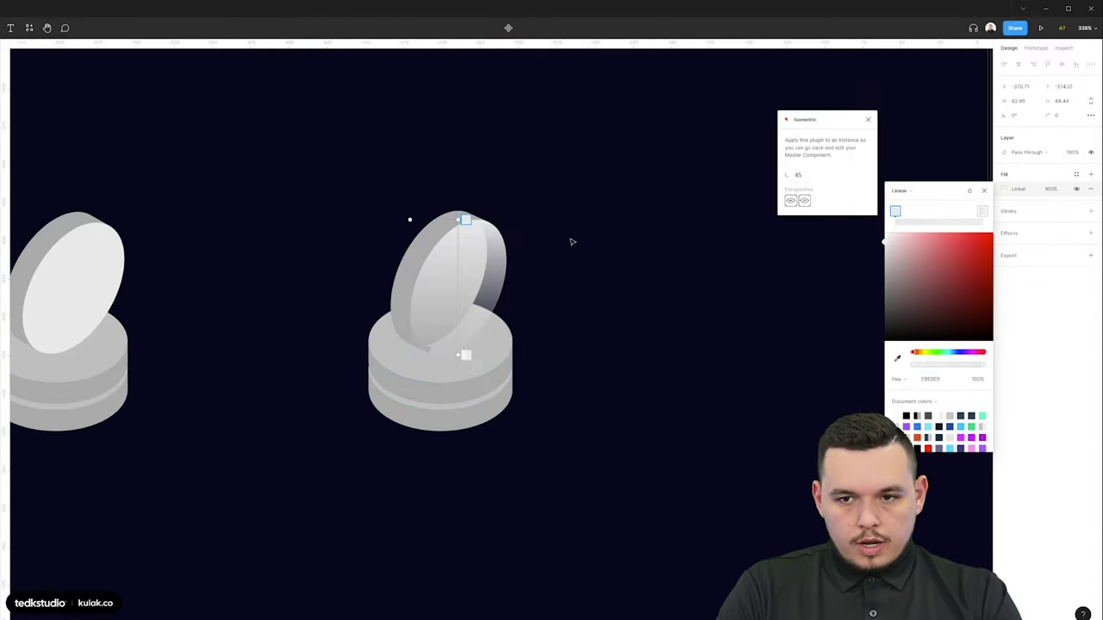
left_click(923, 354)
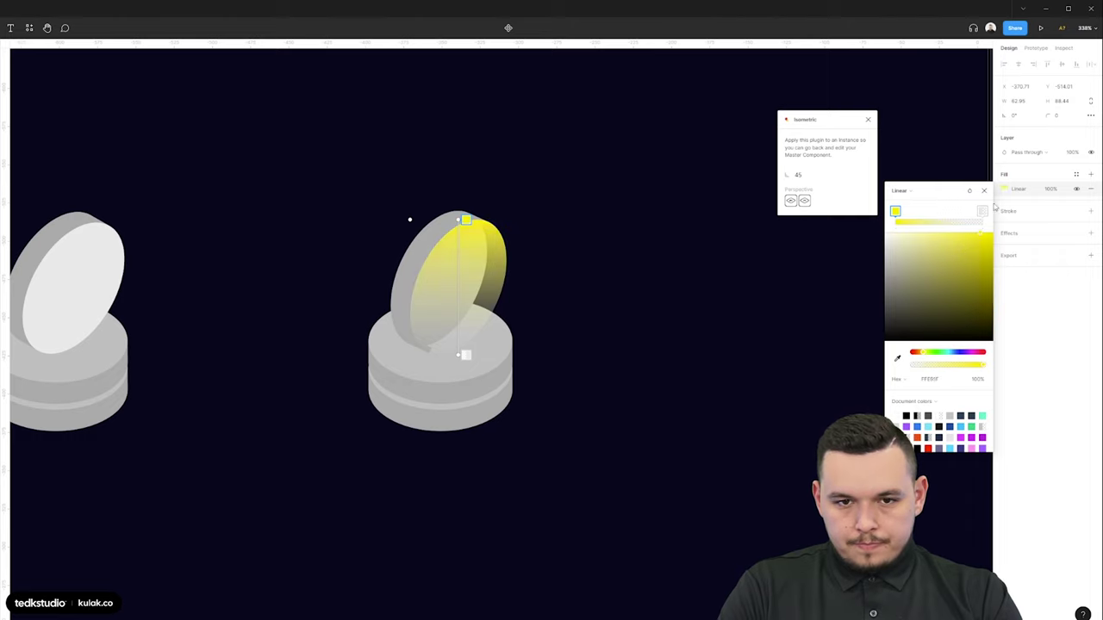
left_click_drag(923, 354, 921, 354)
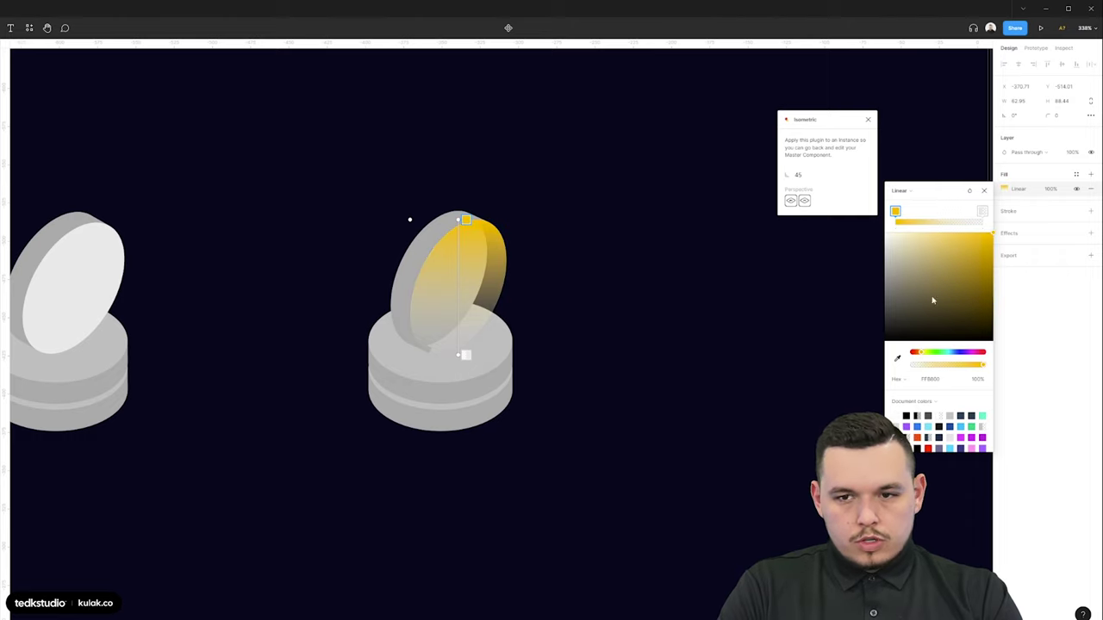
- Set the end stop of the front face's gradient to red-orange FF3D00 at 100% opacity
left_click(915, 352)
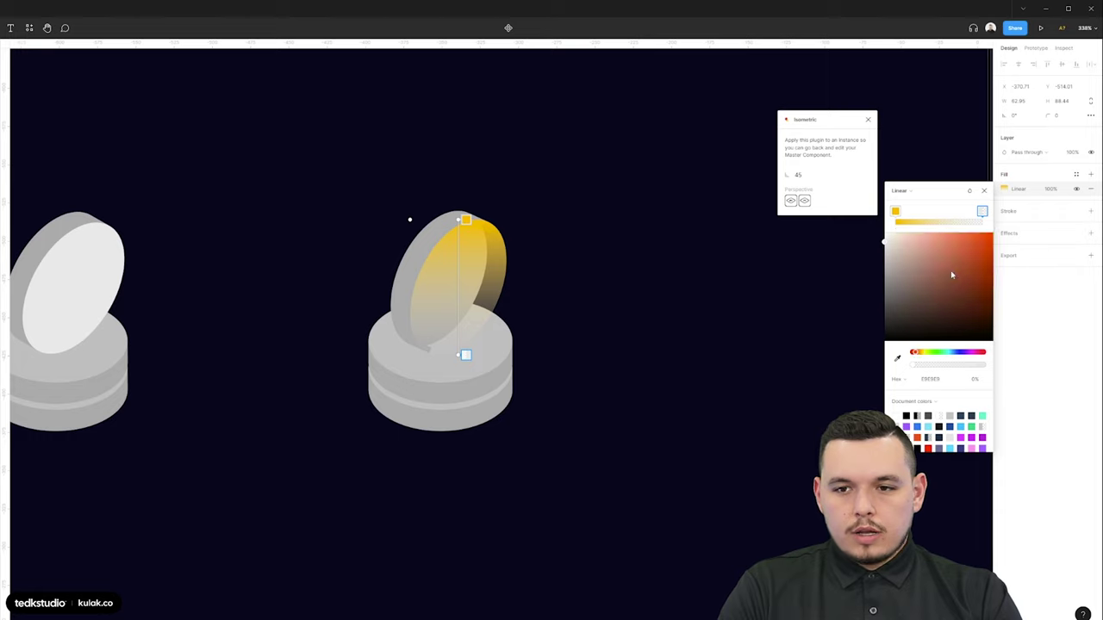
left_click_drag(953, 273, 992, 215)
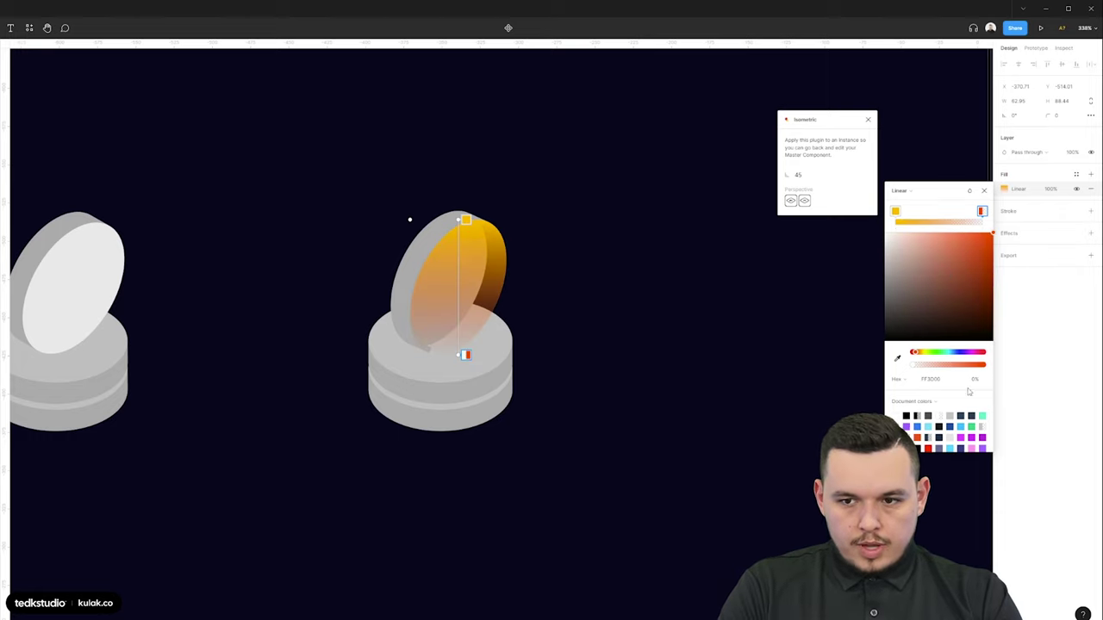
key("Return")
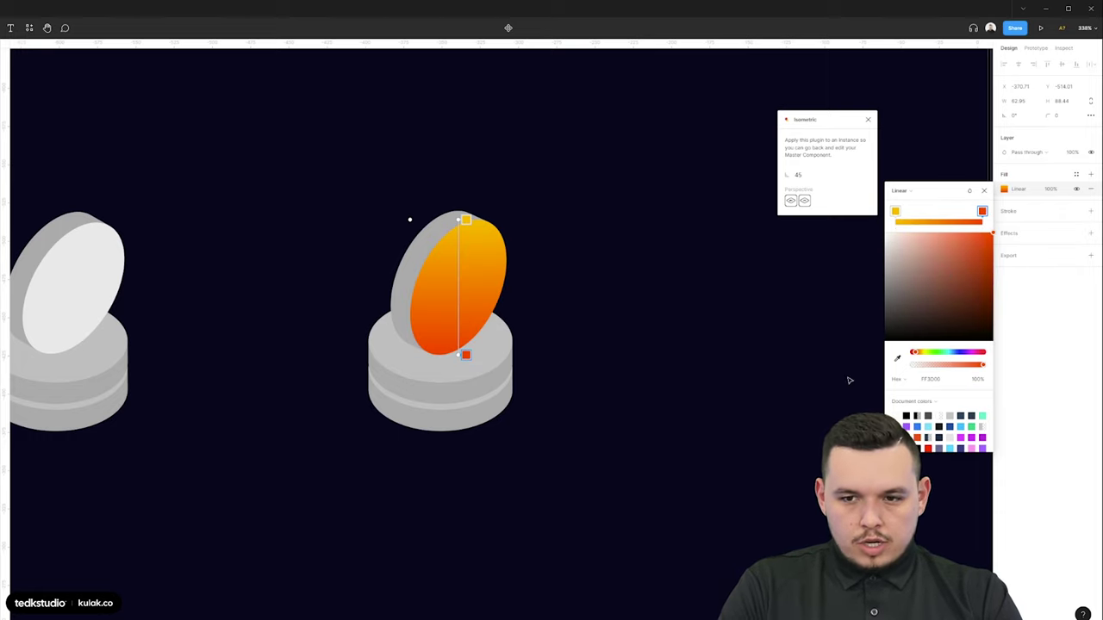
- Shift the gradient's start stop to orange FFA600 and tilt the gradient line diagonally along the coin's front face
left_click_drag(917, 354, 920, 352)
left_click(466, 221)
left_click_drag(458, 355, 447, 371)
left_click_drag(458, 220, 473, 212)
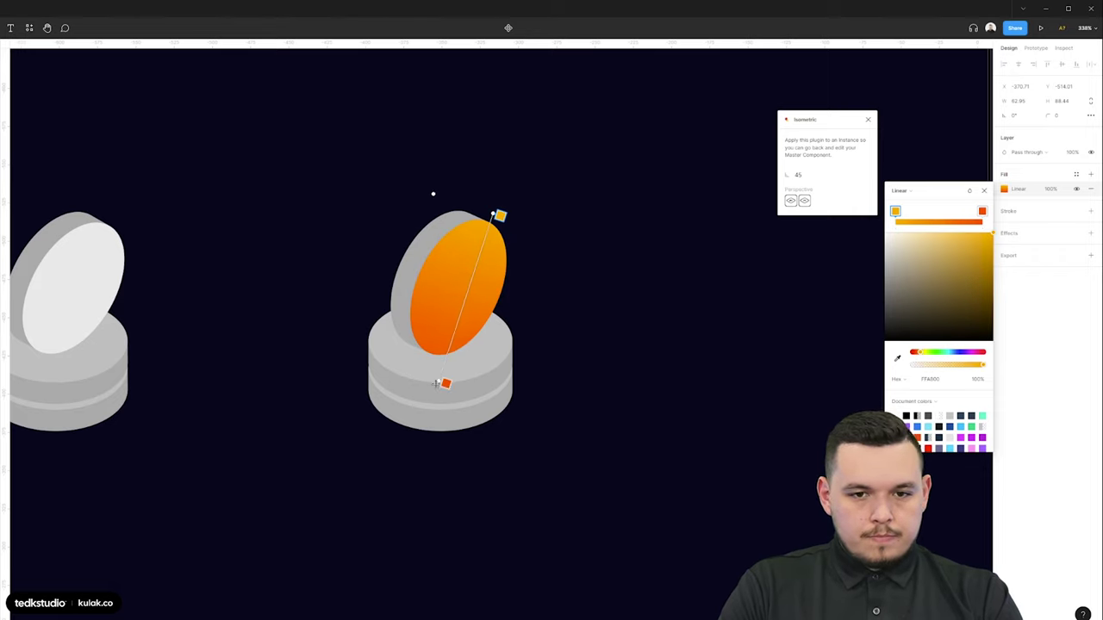
- Apply the front face's gradient to the upright coin's rim and shorten it into a diagonal near the rim's upper edge
left_click_drag(588, 270, 643, 323)
scroll(497, 328, "up", 3)
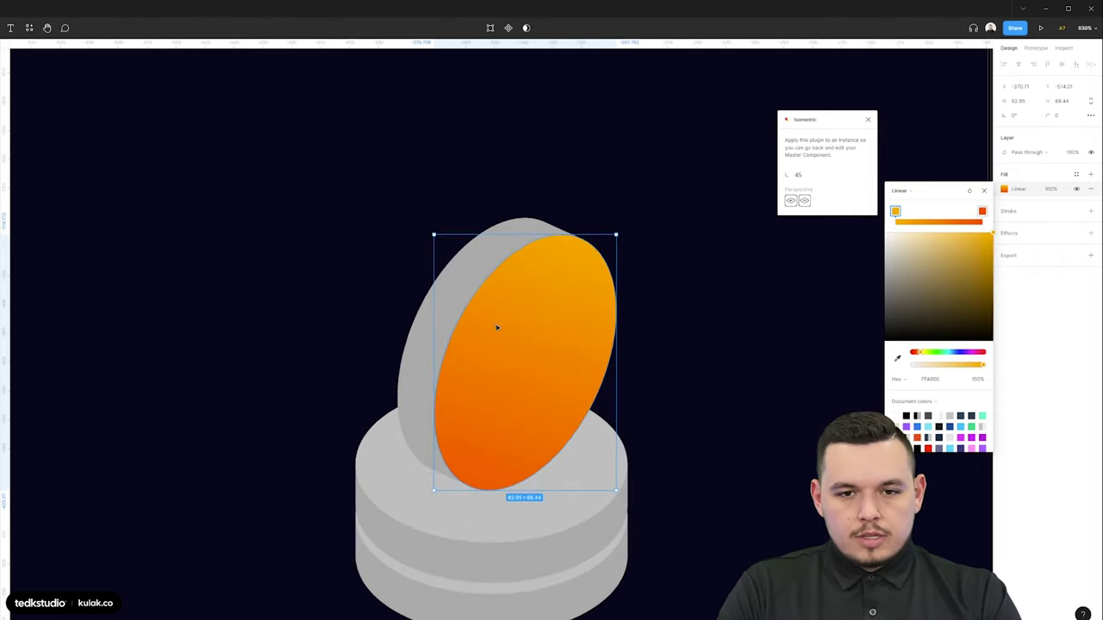
left_click(472, 272)
key("ctrl+alt+v")
left_click(1004, 189)
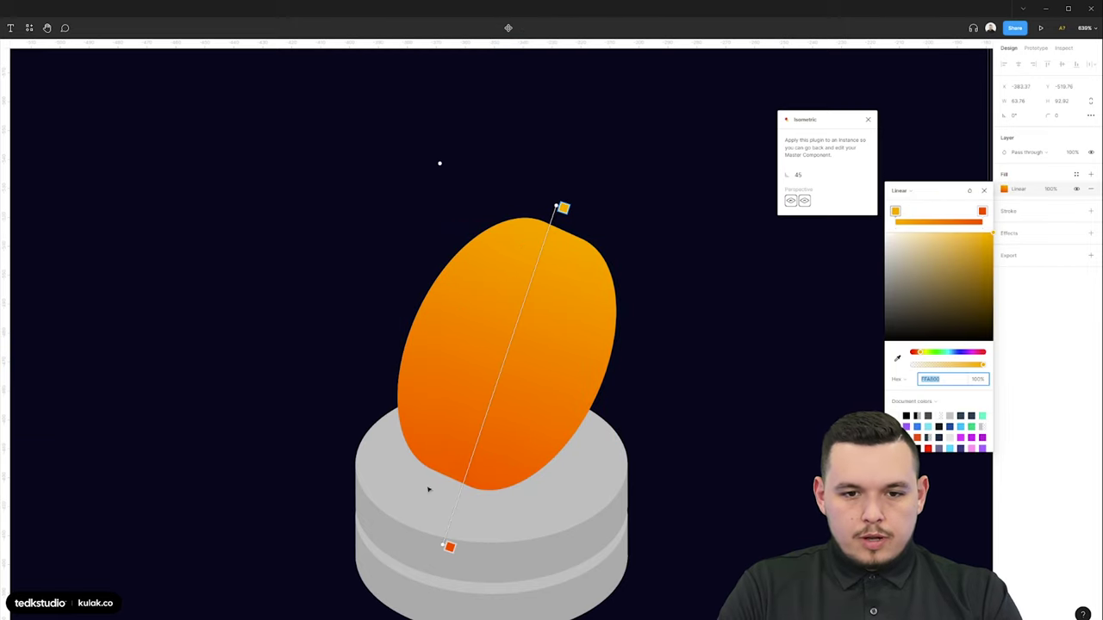
left_click_drag(446, 545, 507, 248)
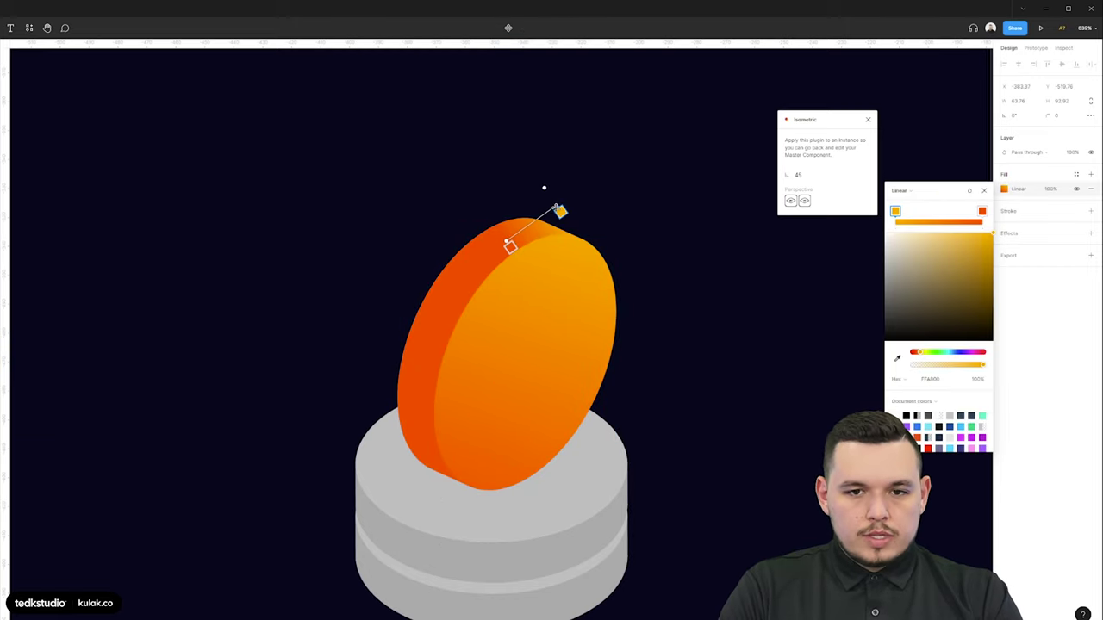
- Extend the orange end of the rim gradient beyond the coin and darken its red-orange end stop
scroll(558, 211, "down", 2)
left_click_drag(589, 210, 641, 200)
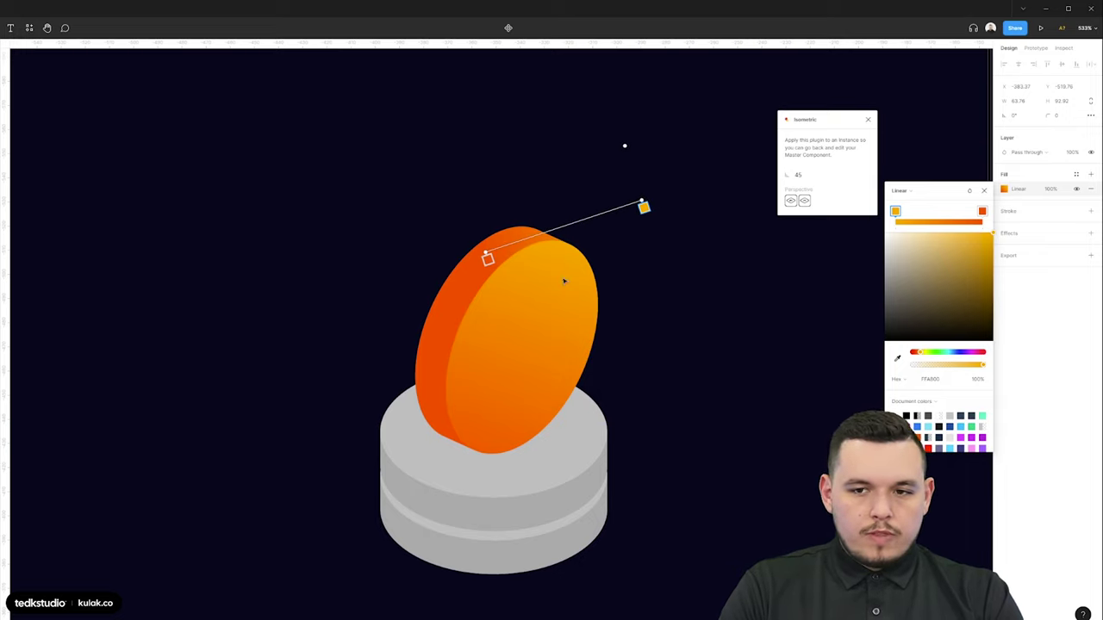
left_click(983, 212)
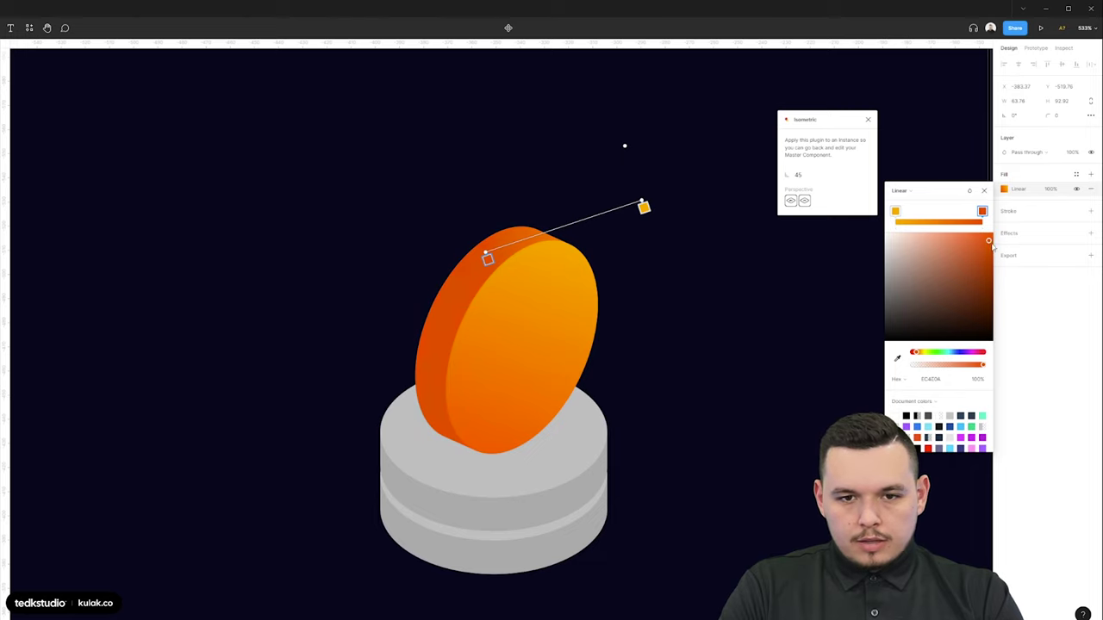
- Copy the upright coin's front-face gradient onto the top faces of both flat coins
scroll(500, 293, "down", 1)
left_click(507, 346)
key("ctrl+alt+c")
left_click(526, 455)
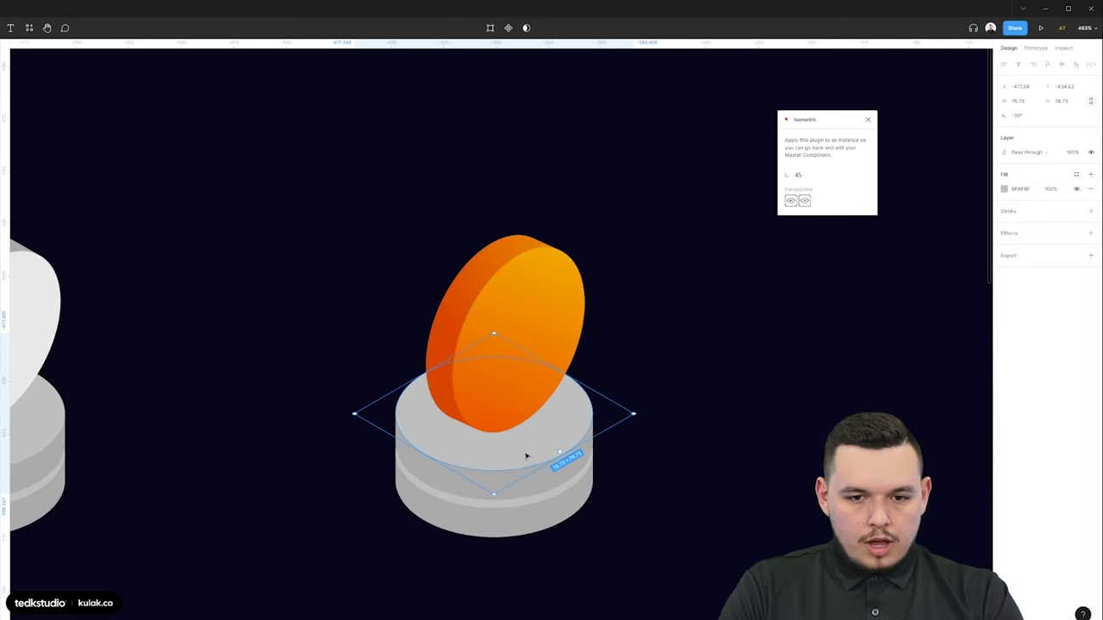
key("ctrl+alt+v")
scroll(536, 462, "down", 2)
left_click(546, 408)
key("ctrl+alt+v")
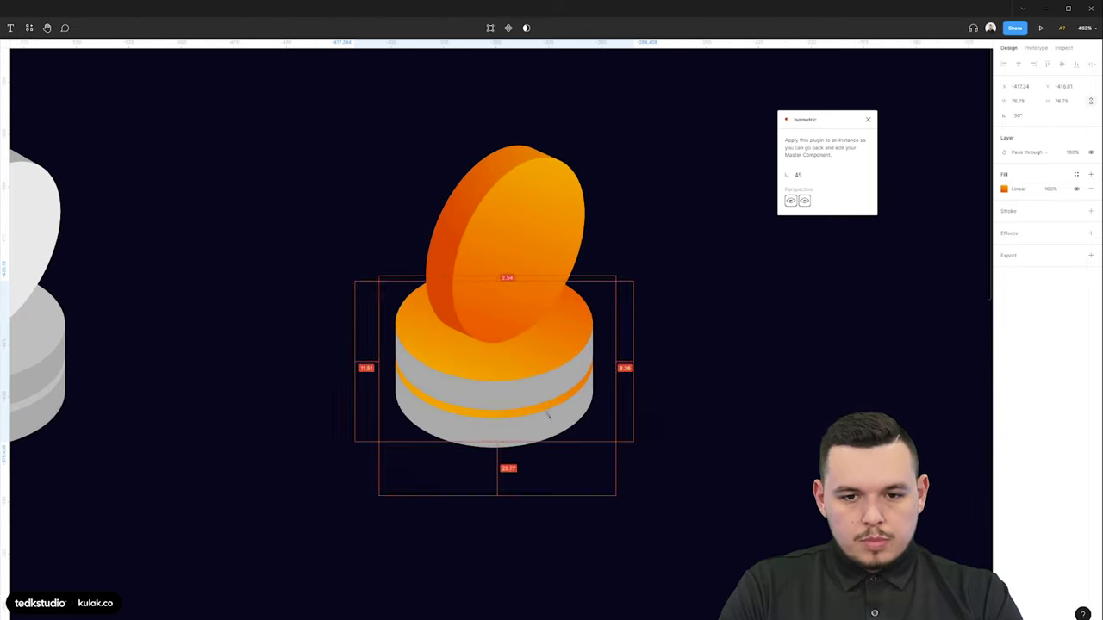
- Copy the upright coin's rim gradient onto the side faces of both flat coins
left_click(441, 262)
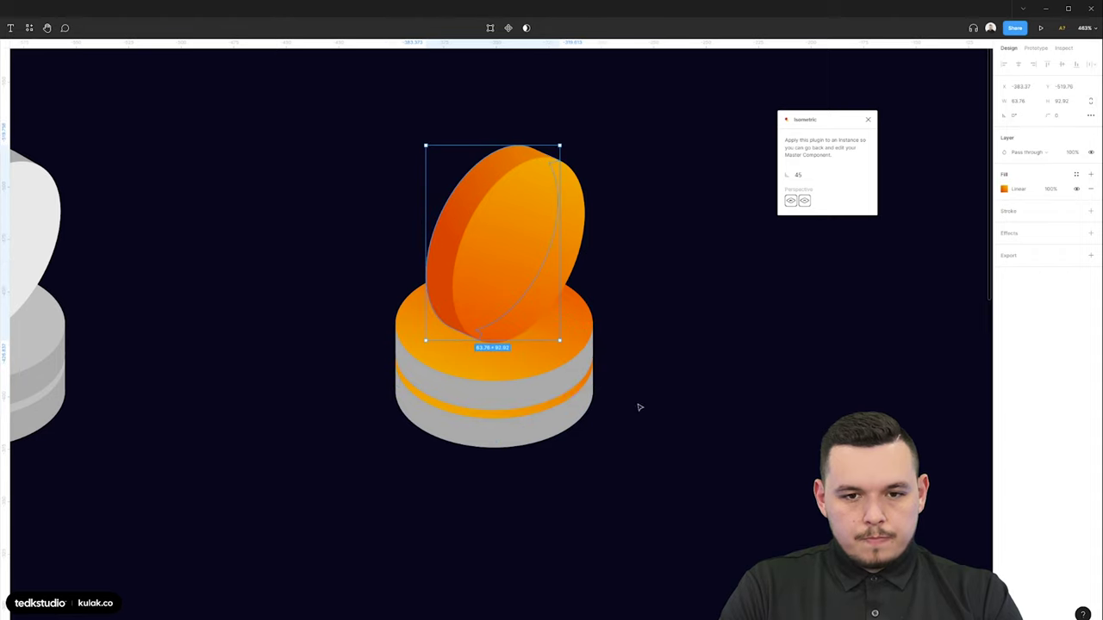
left_click(552, 395)
key("ctrl+alt+v")
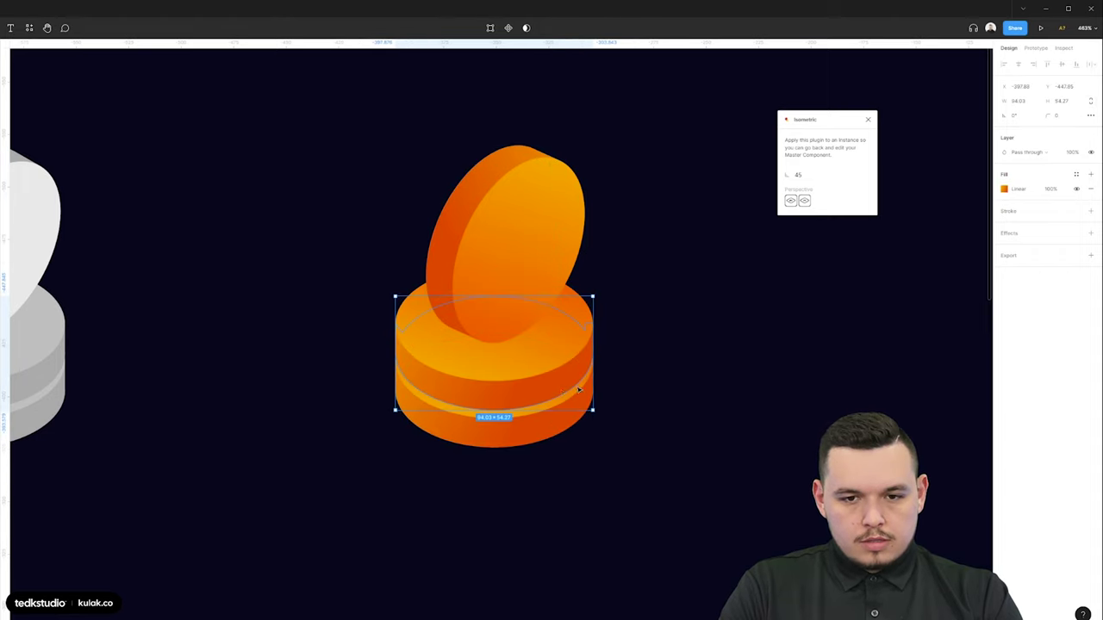
- Compare the recoloured coin stack with the orange coin illustration on the "Leverage up to 20x" card
left_click(678, 380)
scroll(582, 547, "down", 3)
left_click_drag(548, 453, 293, 187)
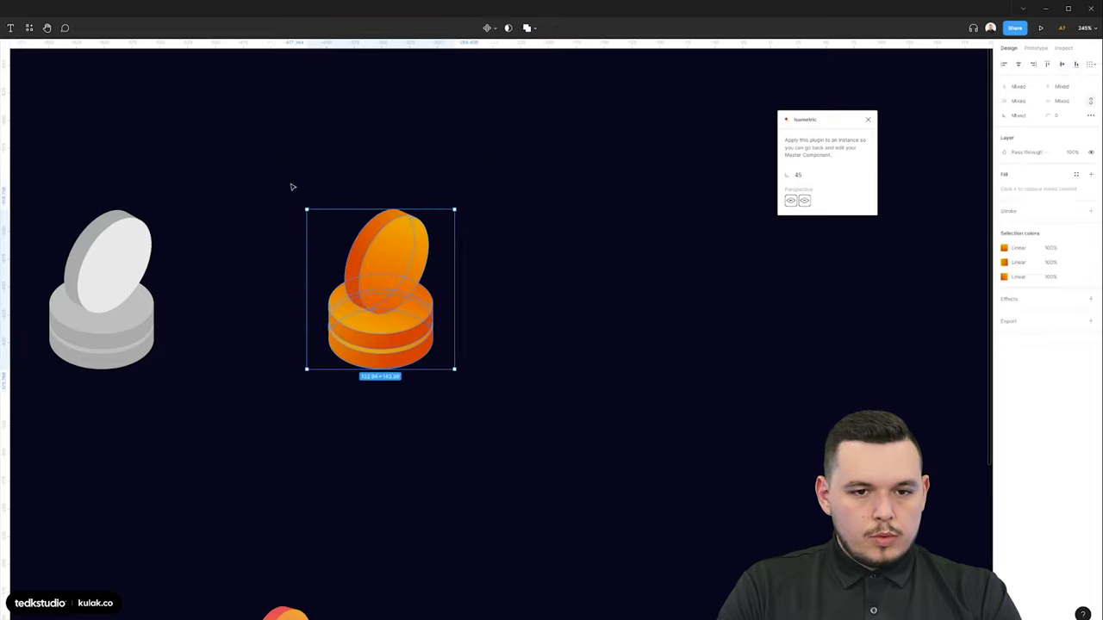
scroll(336, 121, "down", 2)
scroll(453, 273, "down", 3)
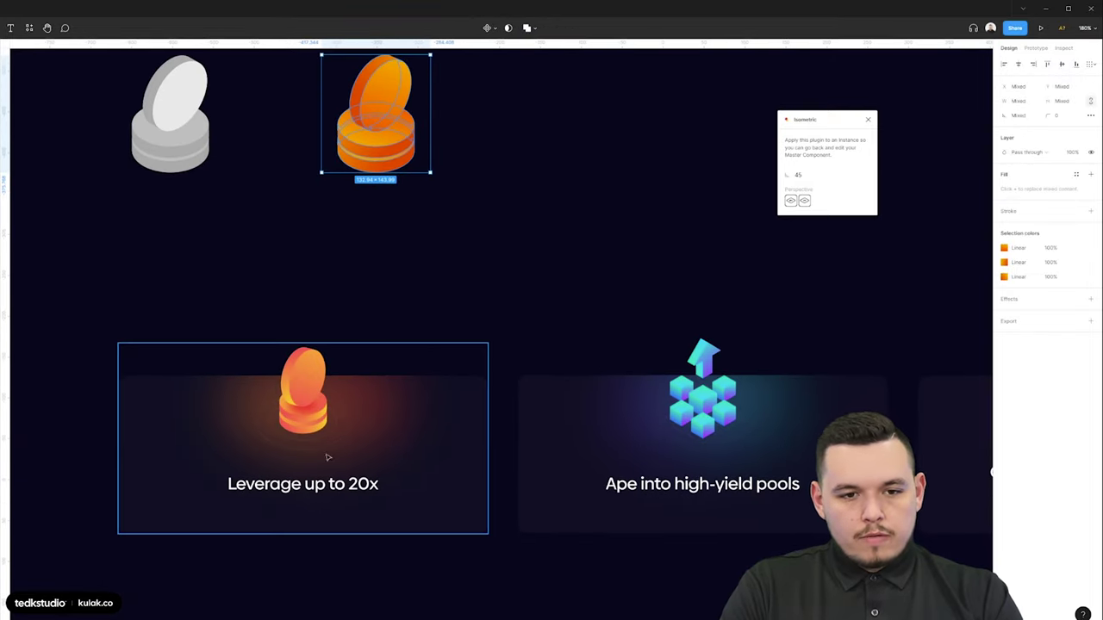
scroll(326, 439, "up", 3)
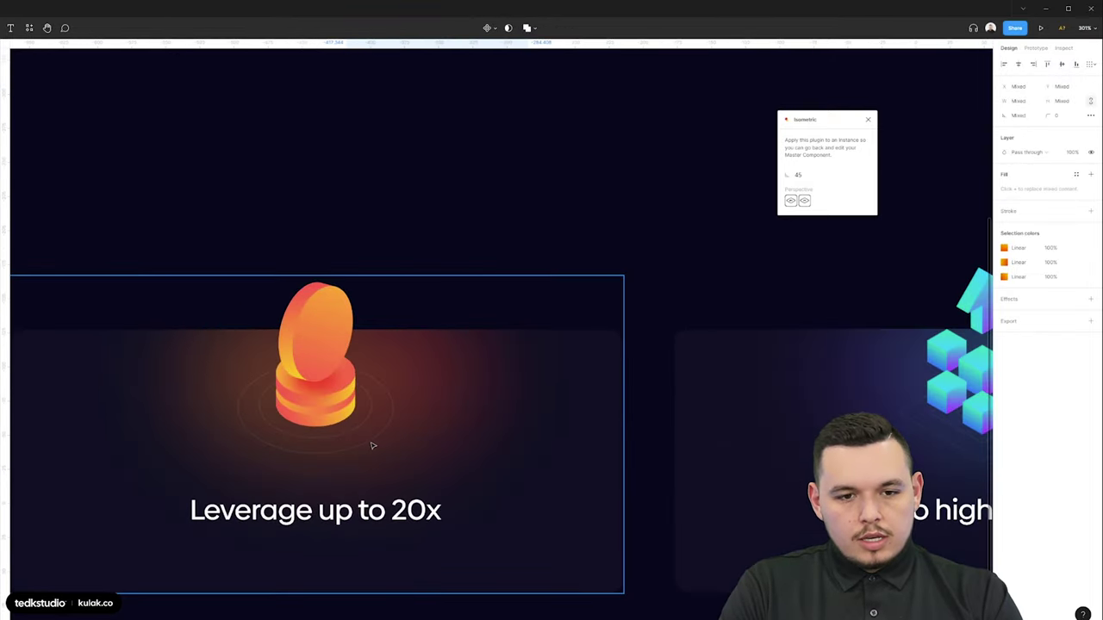
scroll(369, 354, "down", 1)
scroll(320, 443, "down", 2)
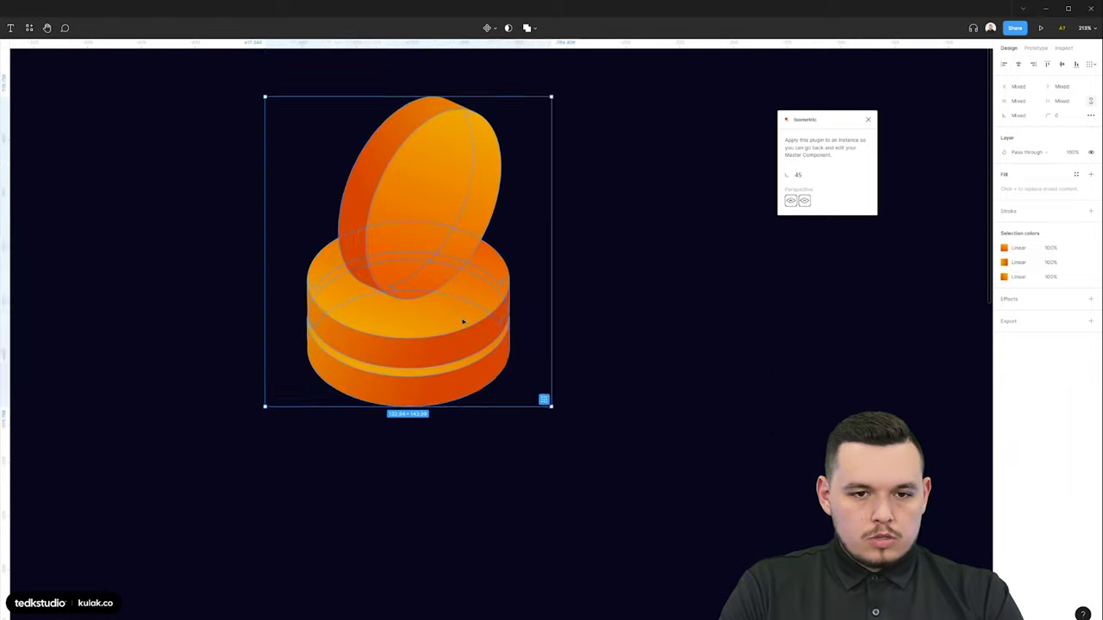
- Rework the upright coin's rim gradient with a red-orange middle stop and an orange lower end stop, and adjust its diagonal
left_click(671, 257)
left_click_drag(671, 257, 717, 321)
left_click(431, 198)
left_click(1004, 188)
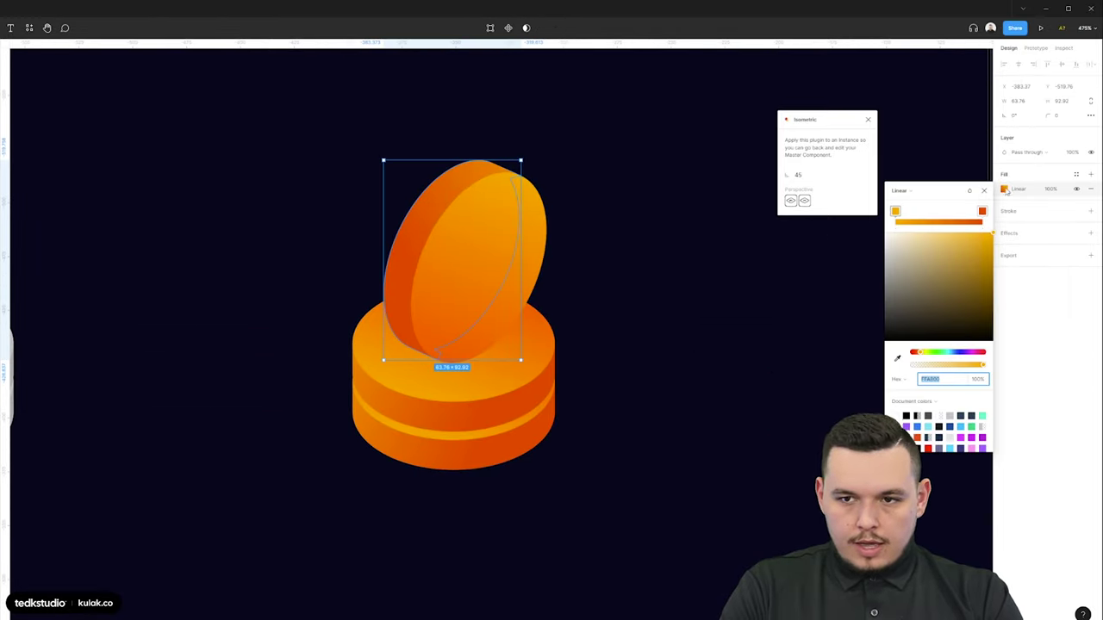
left_click(517, 227)
key("i")
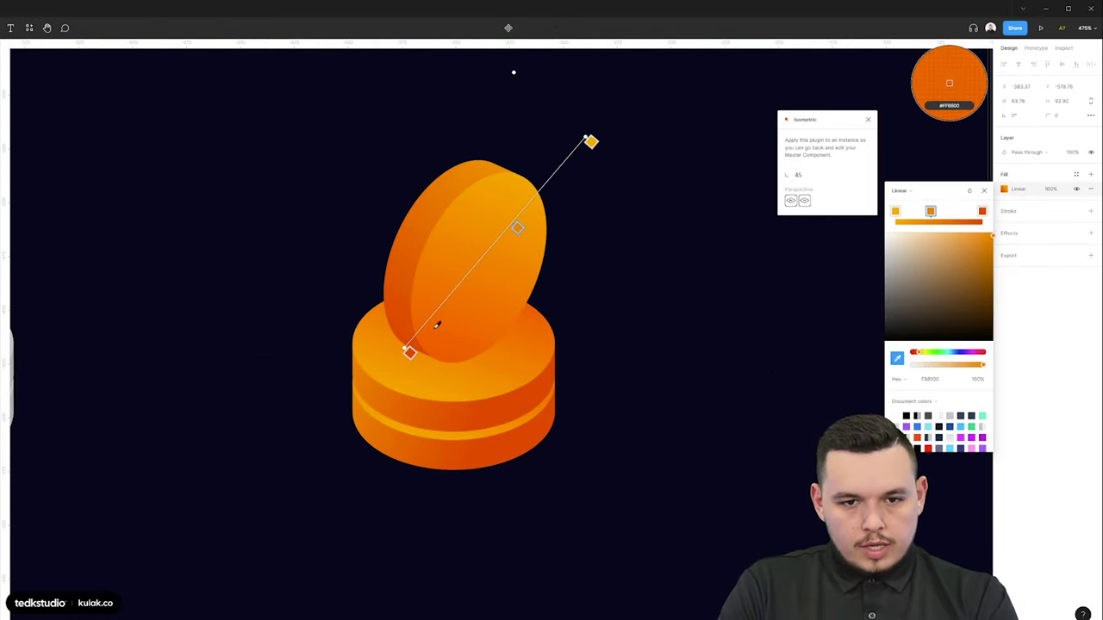
left_click(413, 337)
key("i")
left_click(389, 382)
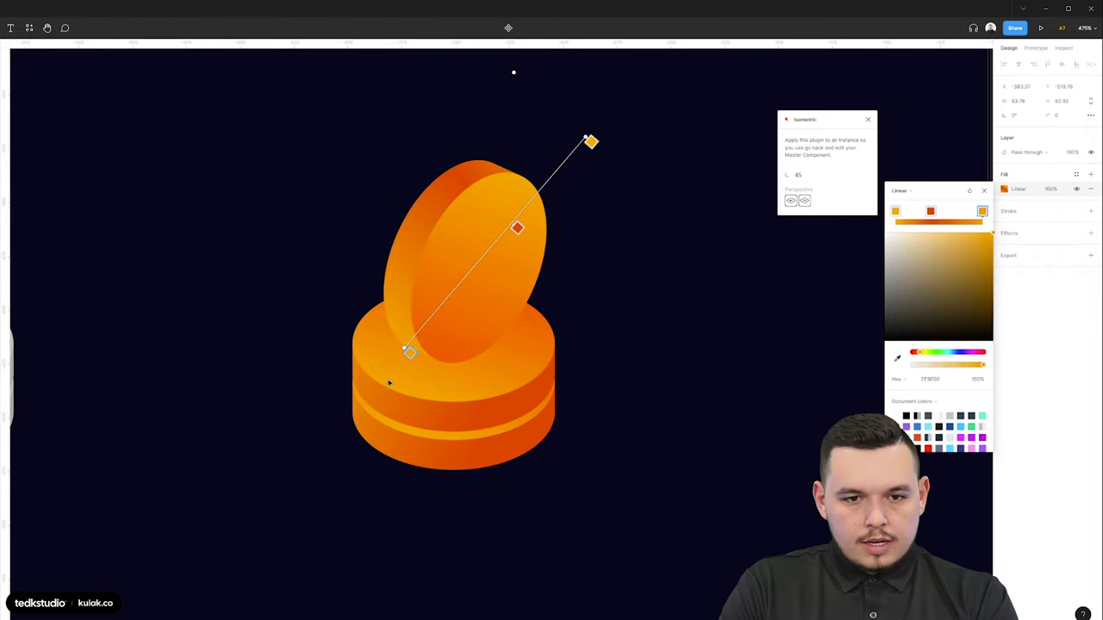
left_click_drag(405, 349, 394, 325)
left_click_drag(585, 138, 580, 179)
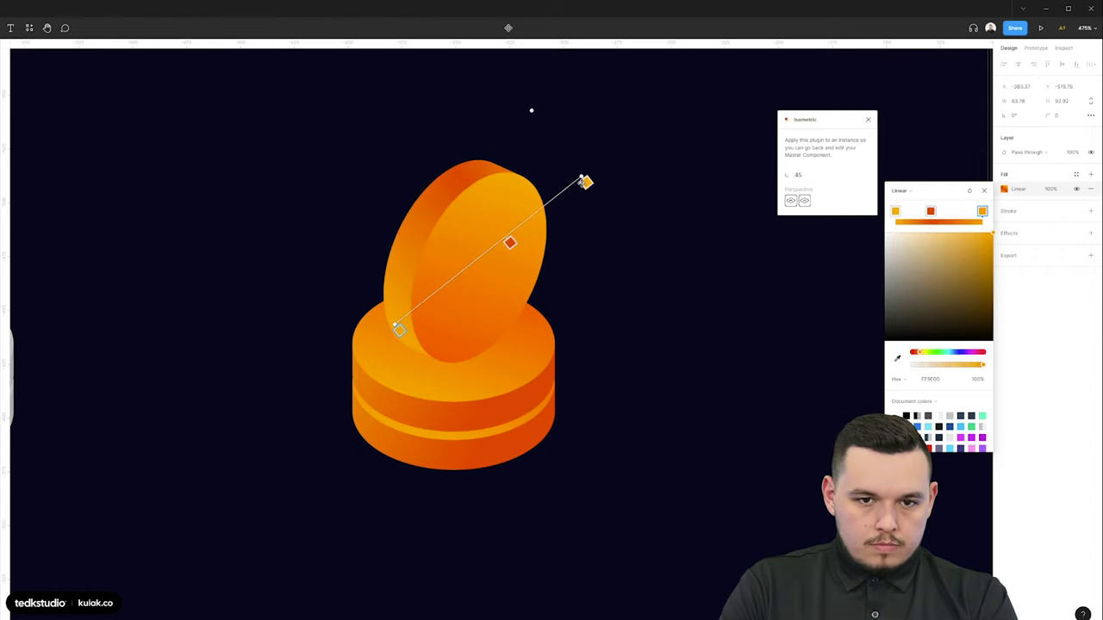
- Re-angle the upper flat coin's top-face gradient from orange to red-orange across the coin and copy it to the lower coin's top face
left_click(500, 371)
left_click(1004, 189)
left_click_drag(522, 266, 560, 317)
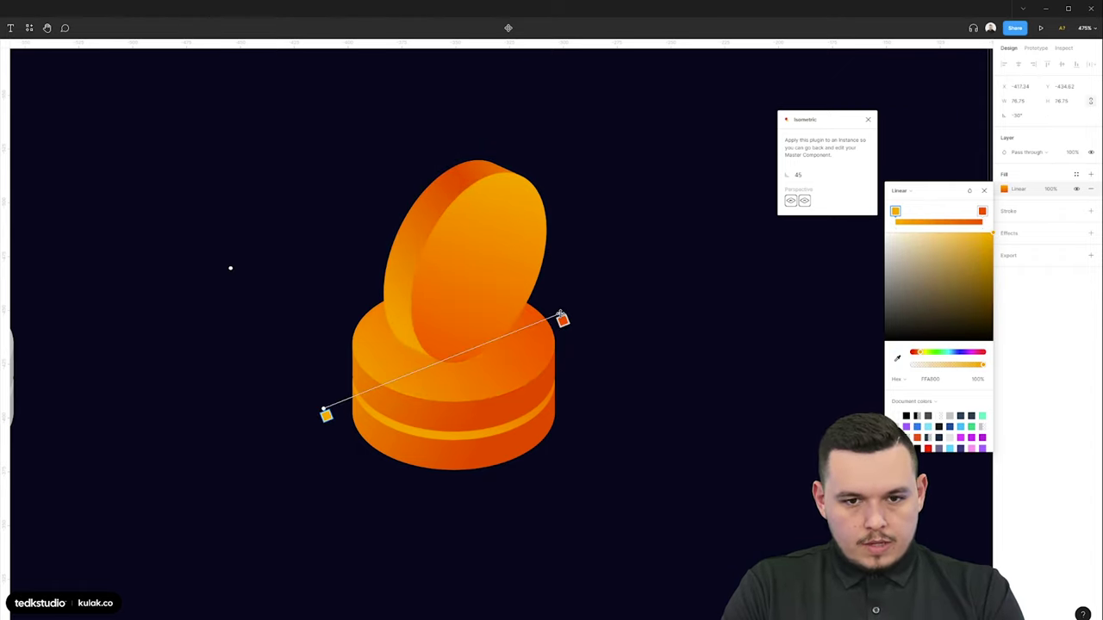
left_click(628, 318)
key("ctrl+alt+c")
left_click(526, 419)
key("ctrl+alt+v")
left_click(648, 438)
- Duplicate the upper flat coin's top ellipse and scale the copy down around its centre to about 41 × 41 beneath the upright coin
scroll(449, 562, "up", 3)
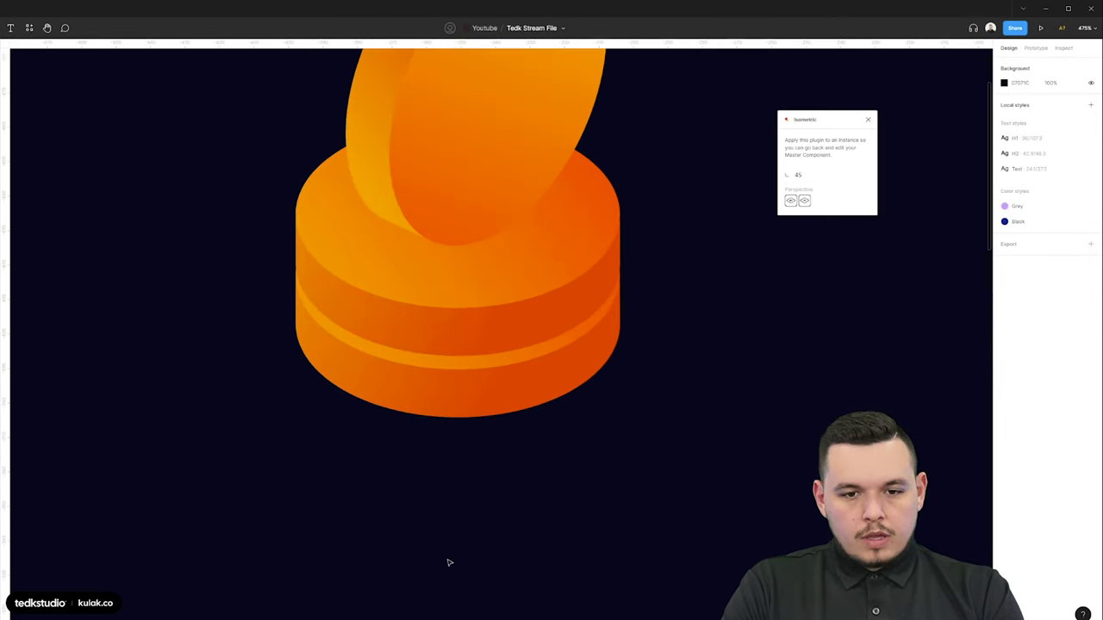
scroll(297, 350, "down", 10)
scroll(373, 557, "up", 5)
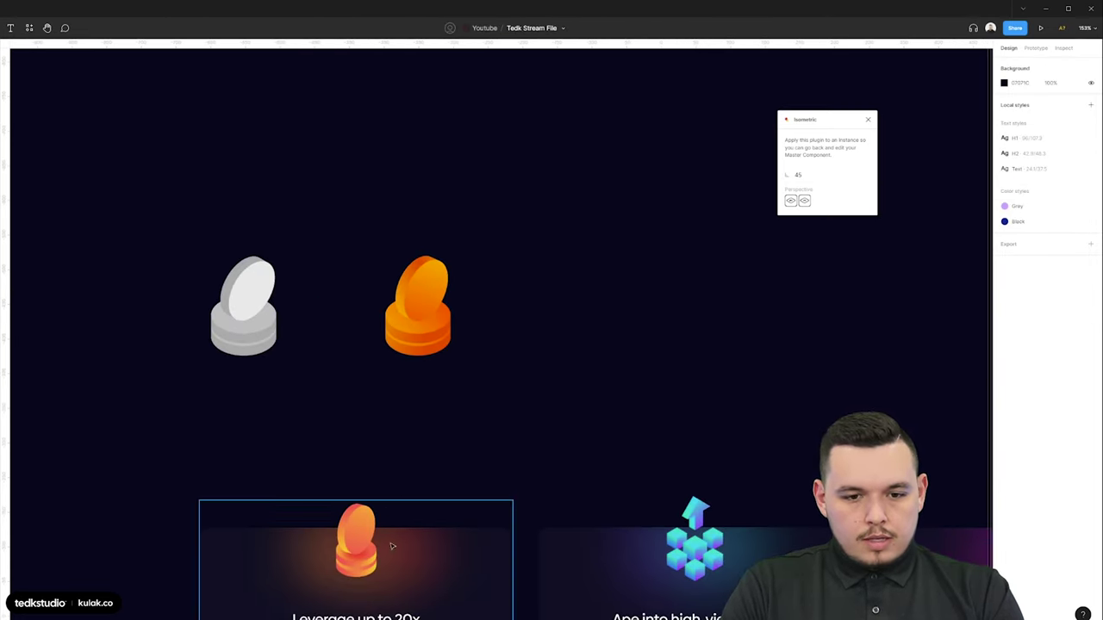
left_click_drag(534, 170, 521, 474)
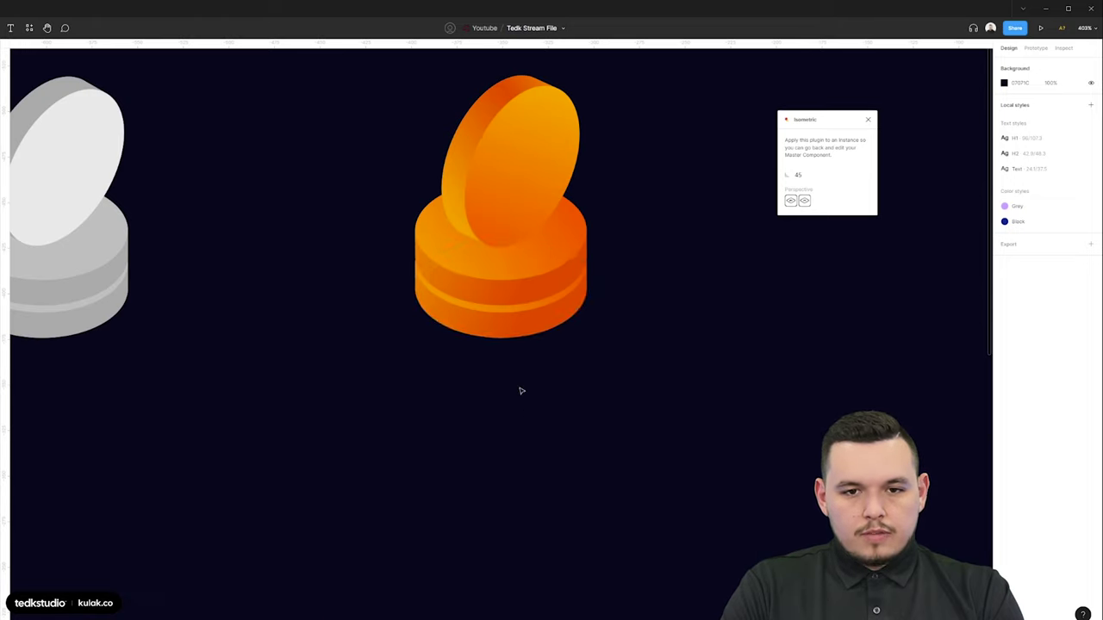
scroll(511, 215, "up", 4)
left_click(470, 262)
scroll(427, 308, "down", 1)
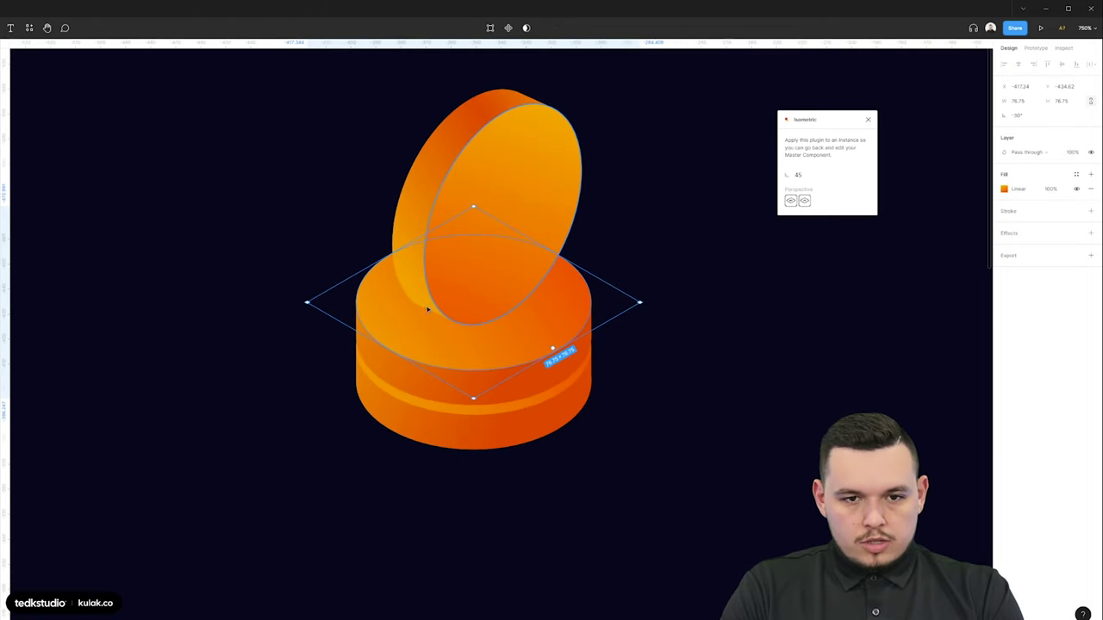
left_click_drag(473, 209, 487, 263)
- Fill the small ellipse with a solid red-orange sampled from the coin's side and darken it to brown 8A2E00
key("i")
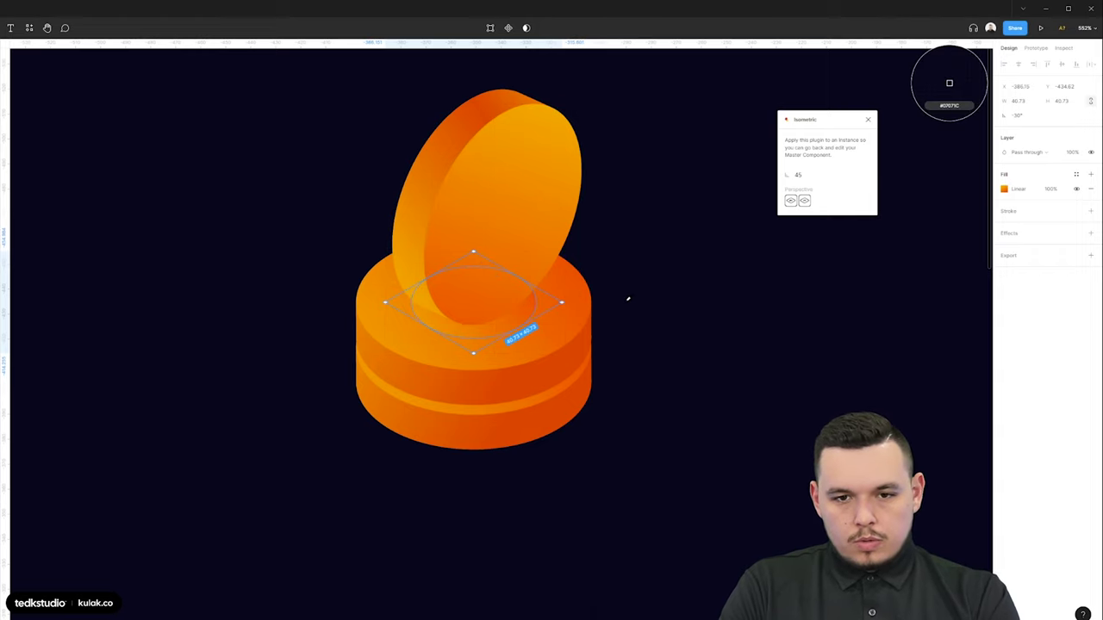
left_click(606, 320)
key("i")
left_click(566, 321)
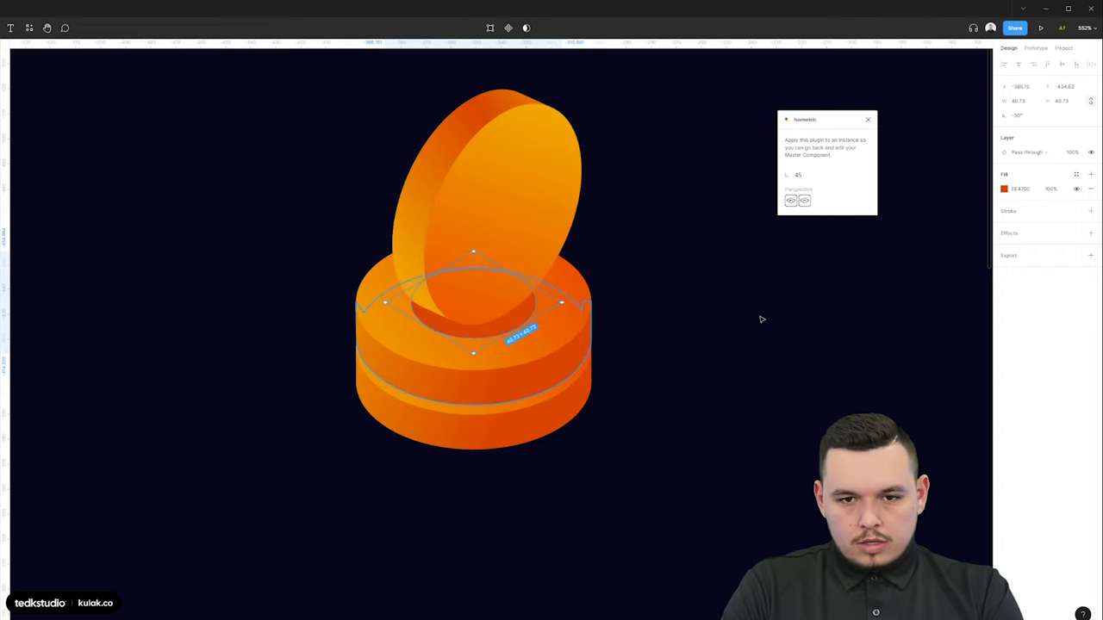
left_click(1003, 190)
left_click_drag(962, 261, 998, 247)
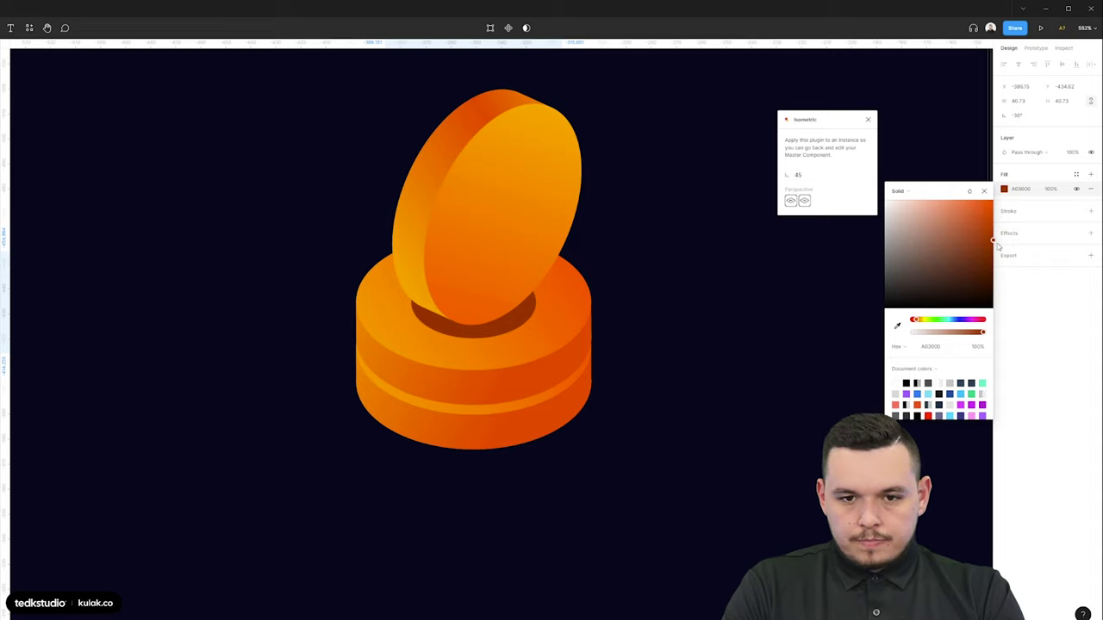
- Add a layer blur effect to the brown ellipse under the upright coin and set its blur to 15
left_click(1091, 233)
left_click(1025, 247)
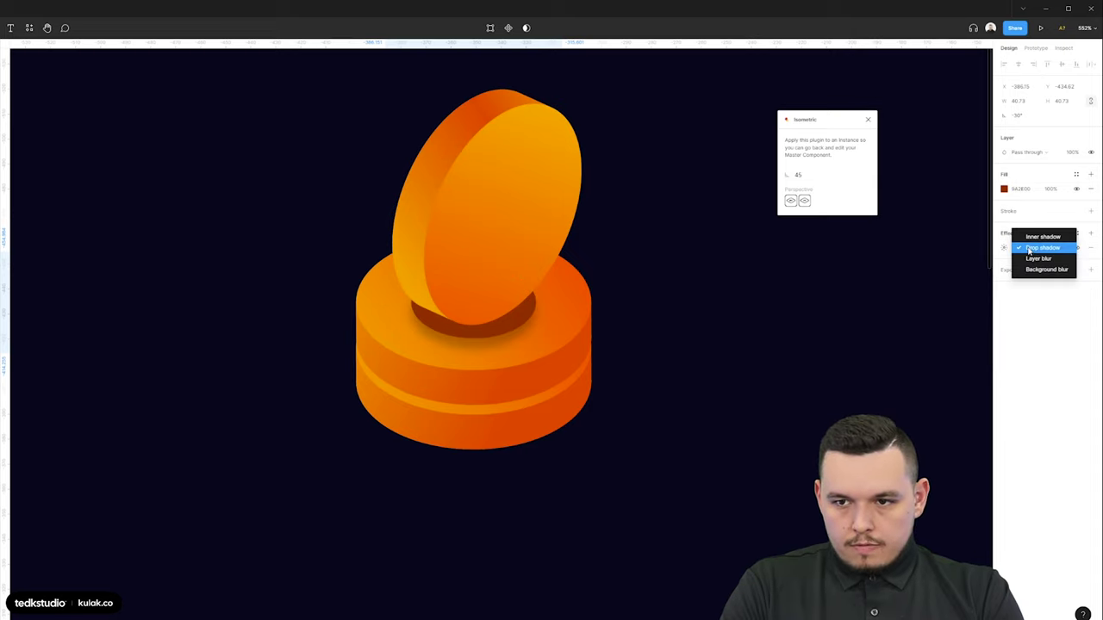
left_click(1034, 260)
left_click(1004, 248)
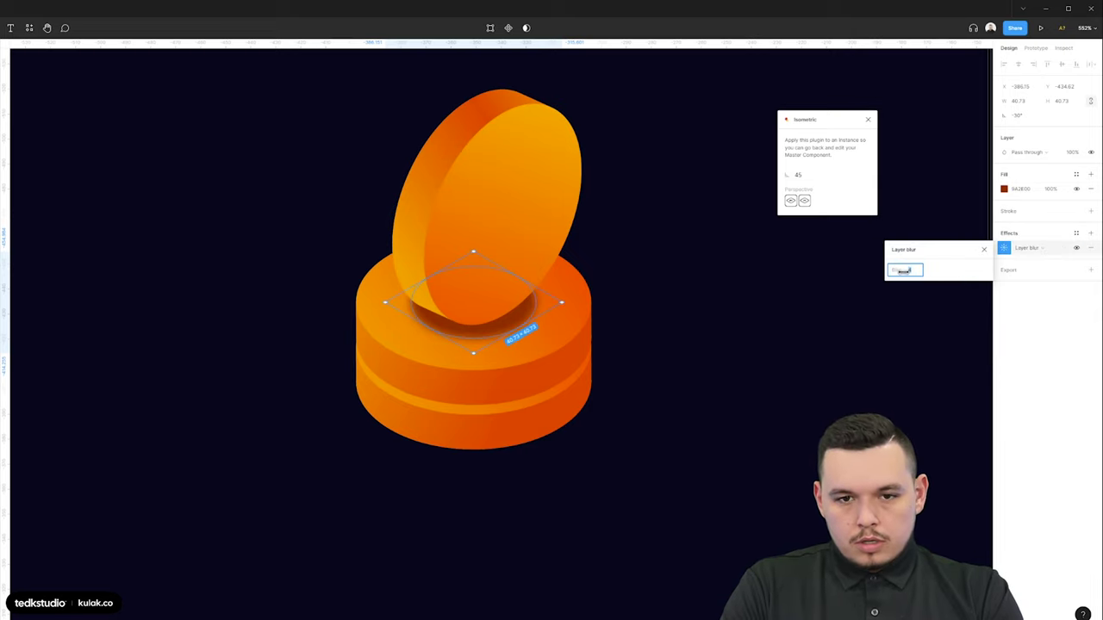
left_click_drag(904, 272, 952, 266)
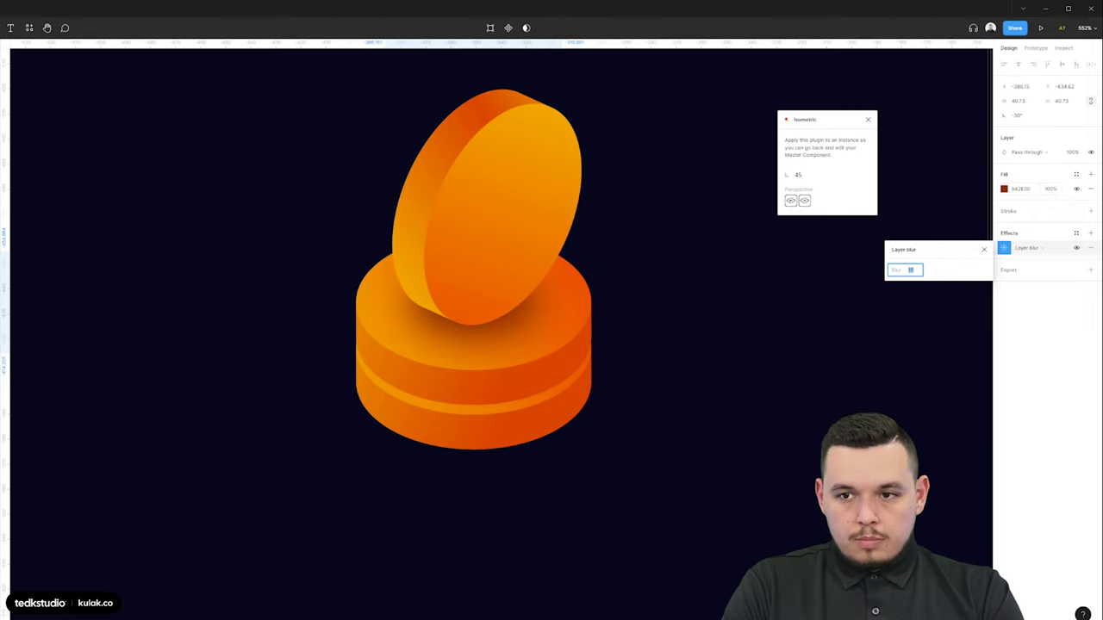
- Lower the blurred brown ellipse's fill opacity to 60%
left_click(1043, 190)
type("60")
key("Return")
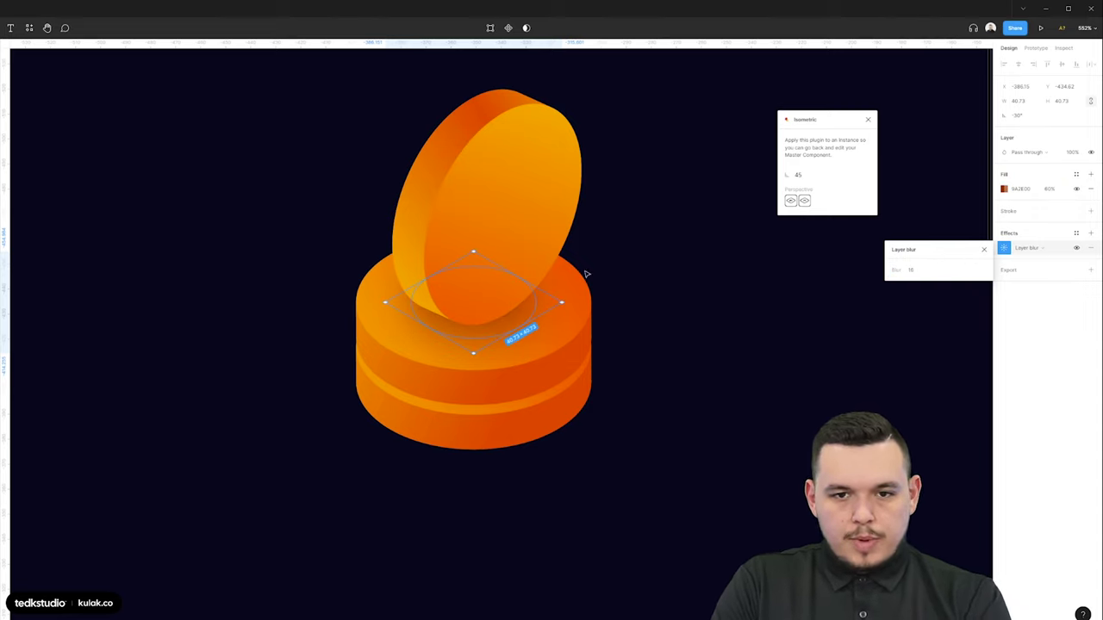
left_click(663, 287)
scroll(662, 286, "down", 1)
scroll(522, 317, "up", 3)
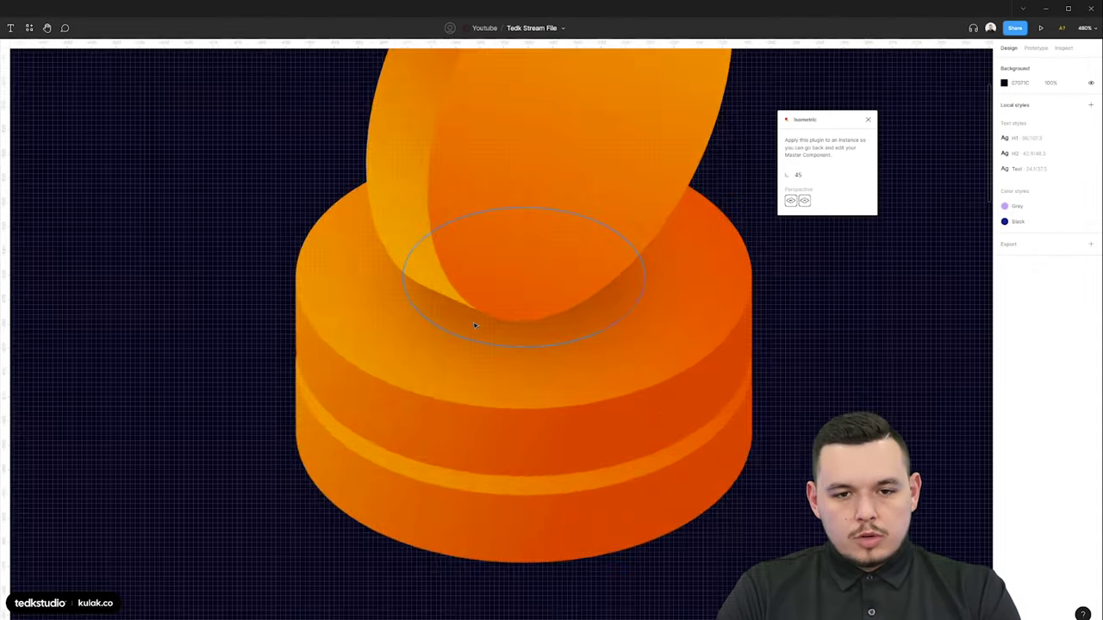
- Try placing a copy of the blurred shadow ellipse between the two flat coins, enlarged to about 84 × 84
left_click(503, 336)
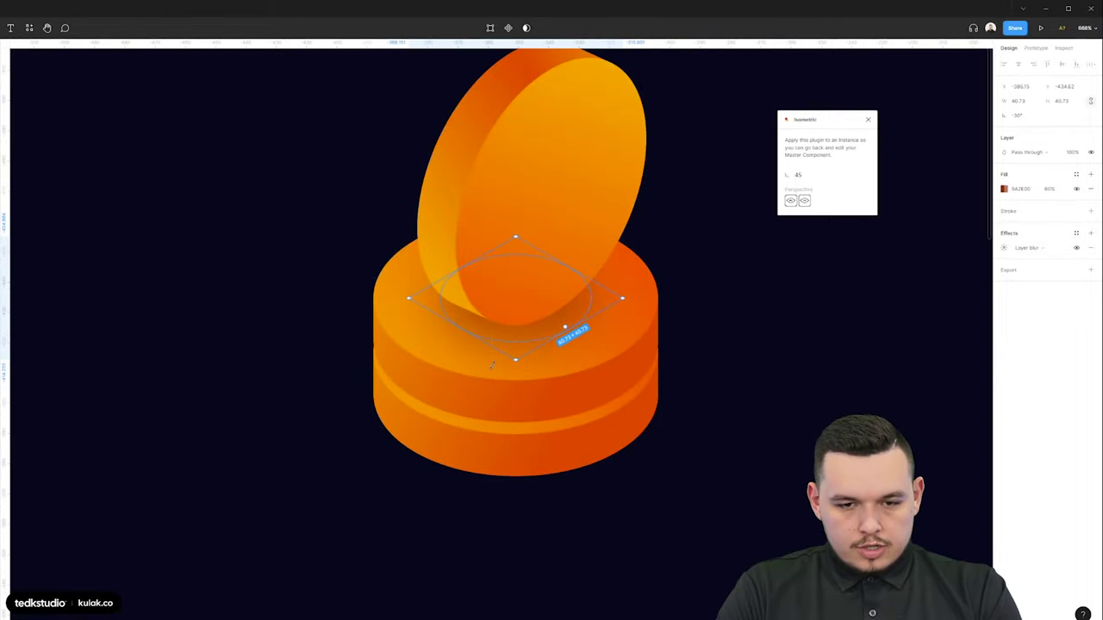
left_click(488, 429)
key("ctrl+v")
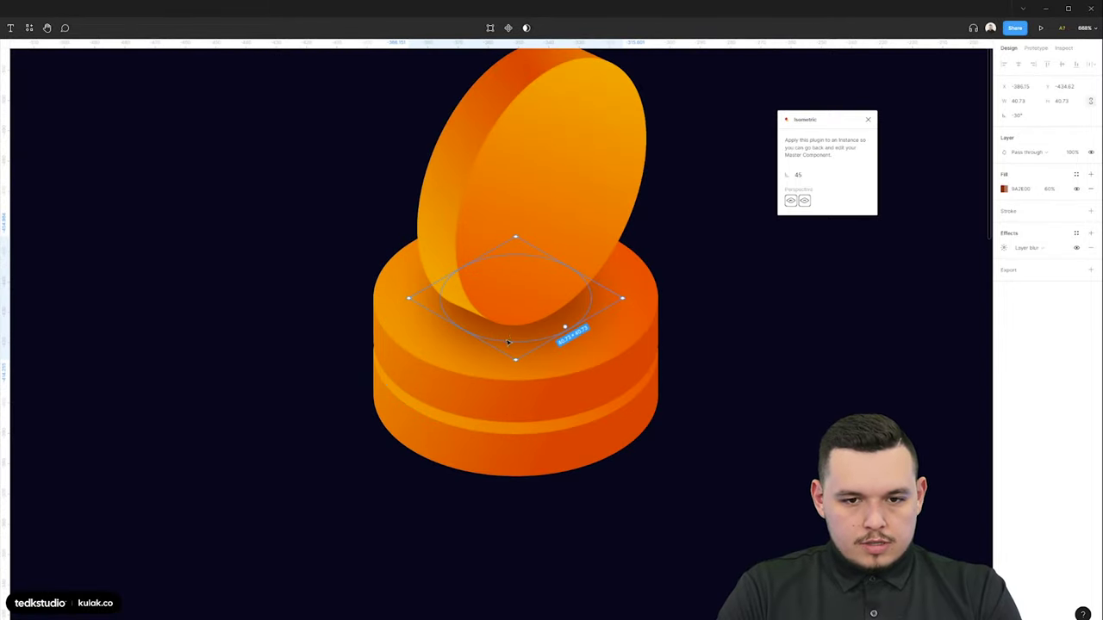
left_click_drag(509, 343, 508, 417)
left_click_drag(515, 310, 515, 216)
left_click_drag(514, 436, 515, 471)
left_click_drag(517, 324, 517, 330)
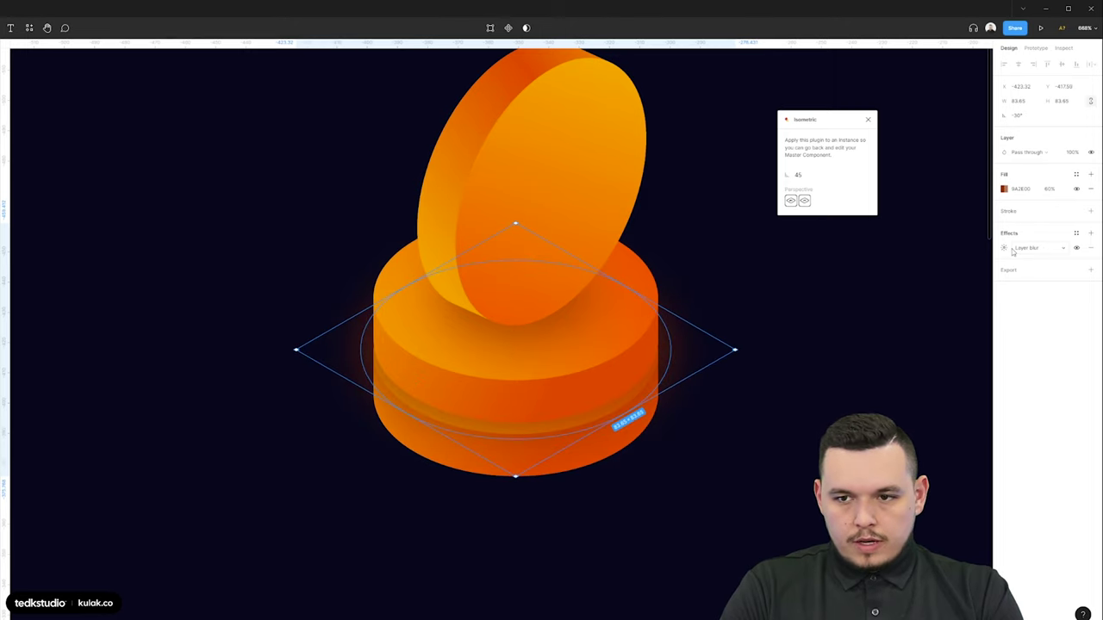
- Clear the layer blur value on the enlarged shadow copy and discard the copy
left_click(1014, 248)
left_click(1004, 248)
left_click_drag(896, 269, 738, 274)
key("BackSpace")
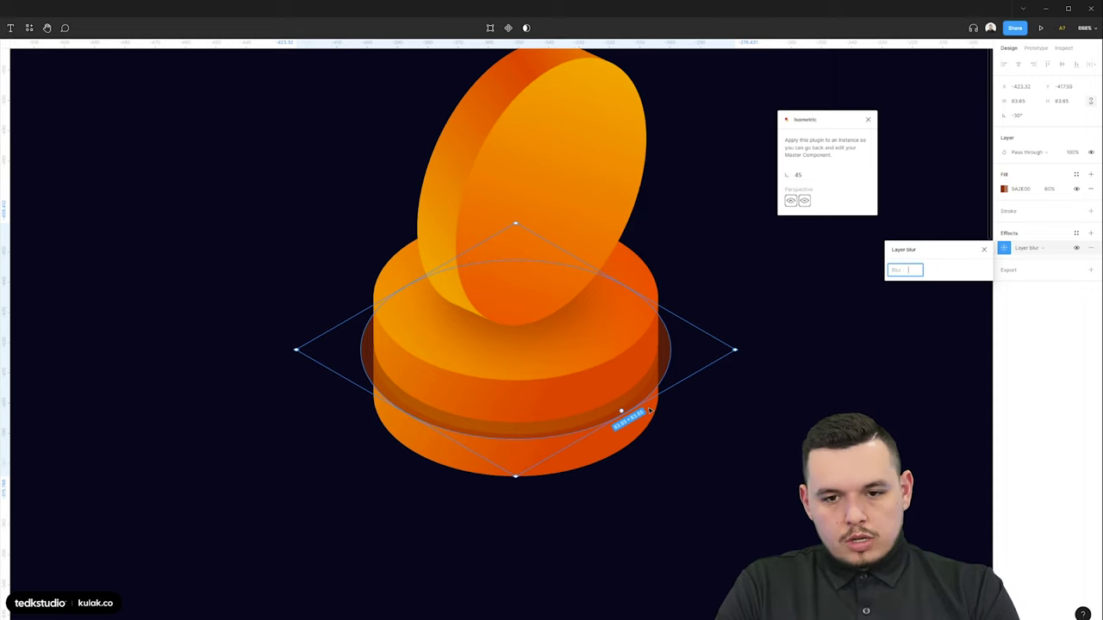
left_click(667, 378)
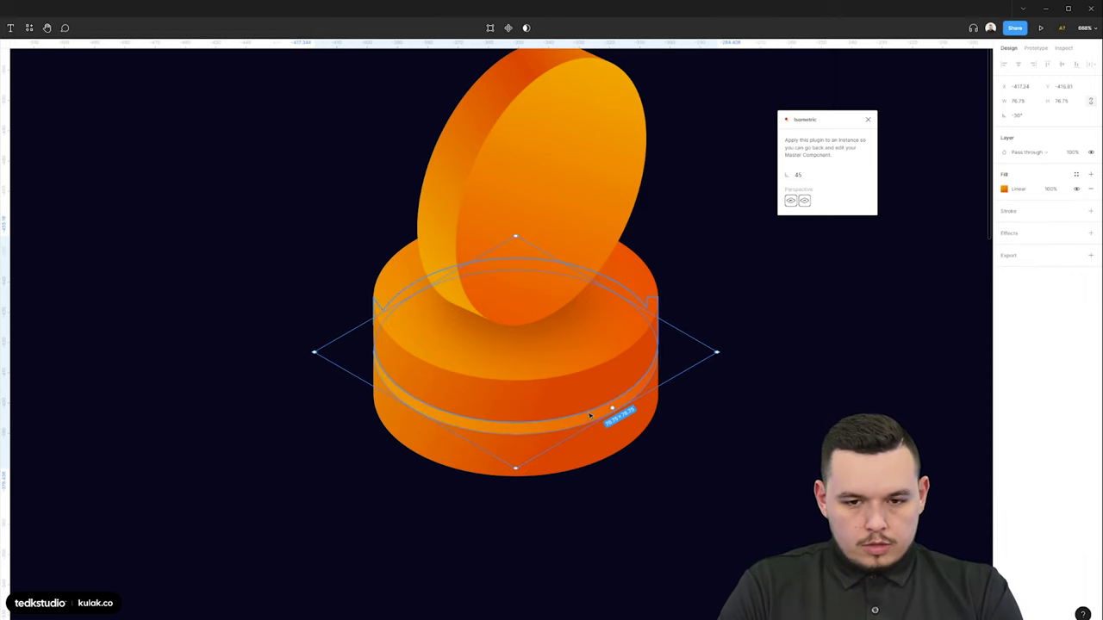
- Recolor the lower flat coin's top face with a fully opaque linear gradient of dark red-orange stops
left_click(1004, 188)
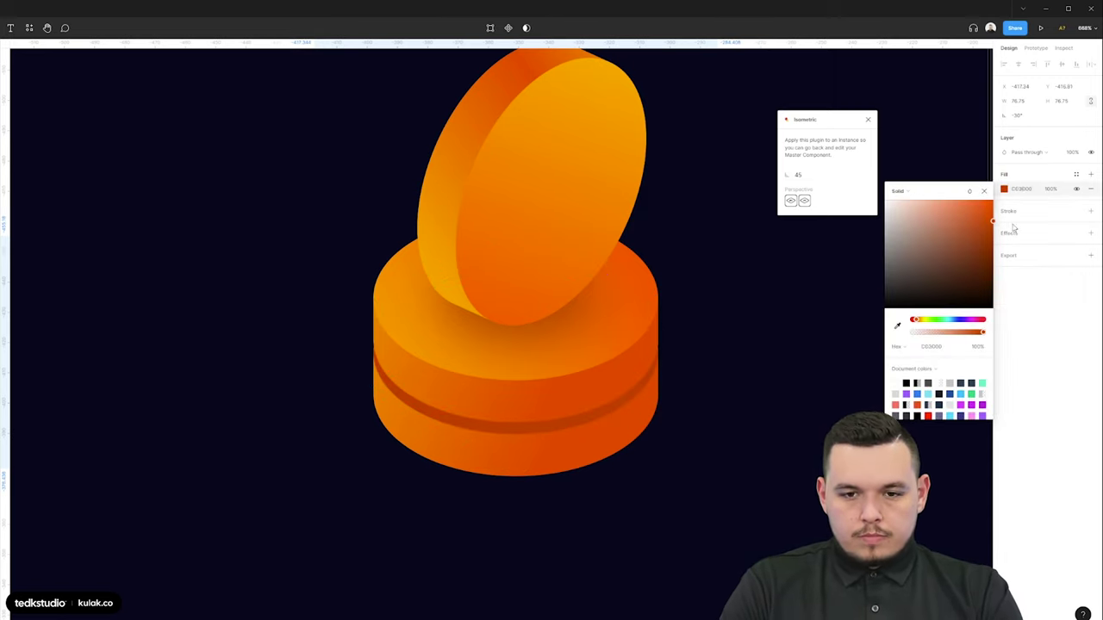
left_click(898, 190)
left_click(905, 199)
left_click(982, 364)
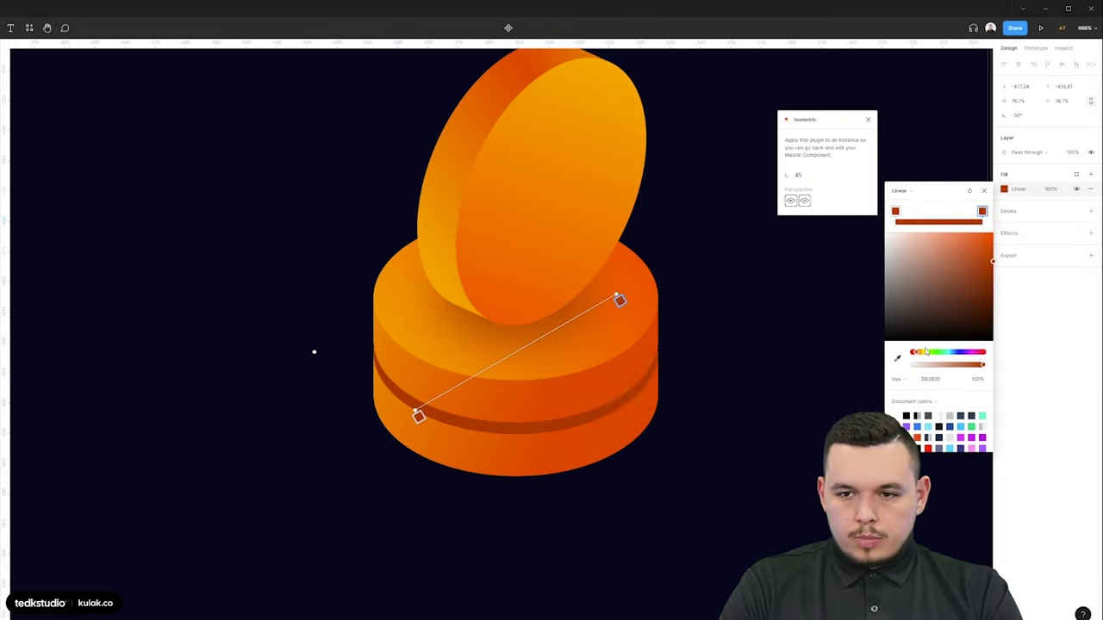
mouse_move(980, 248)
left_mouse_down()
mouse_move(989, 237)
mouse_move(993, 250)
left_mouse_up()
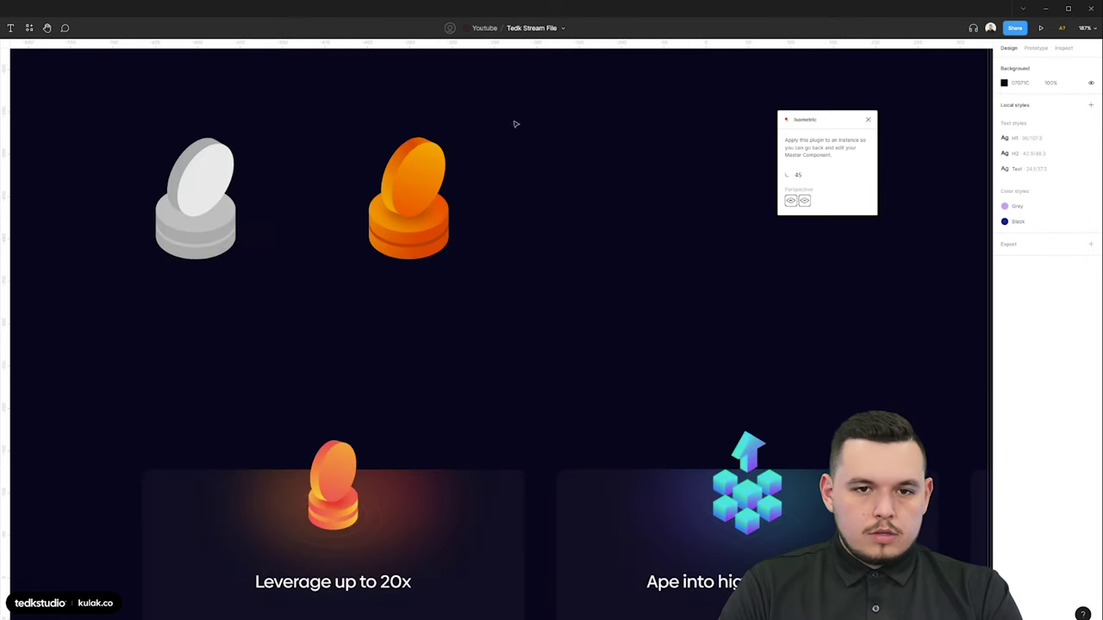
- Shift the hue of the contact shadow ellipse beneath the upright coin to dark red 8A0000
left_click_drag(528, 94, 350, 297)
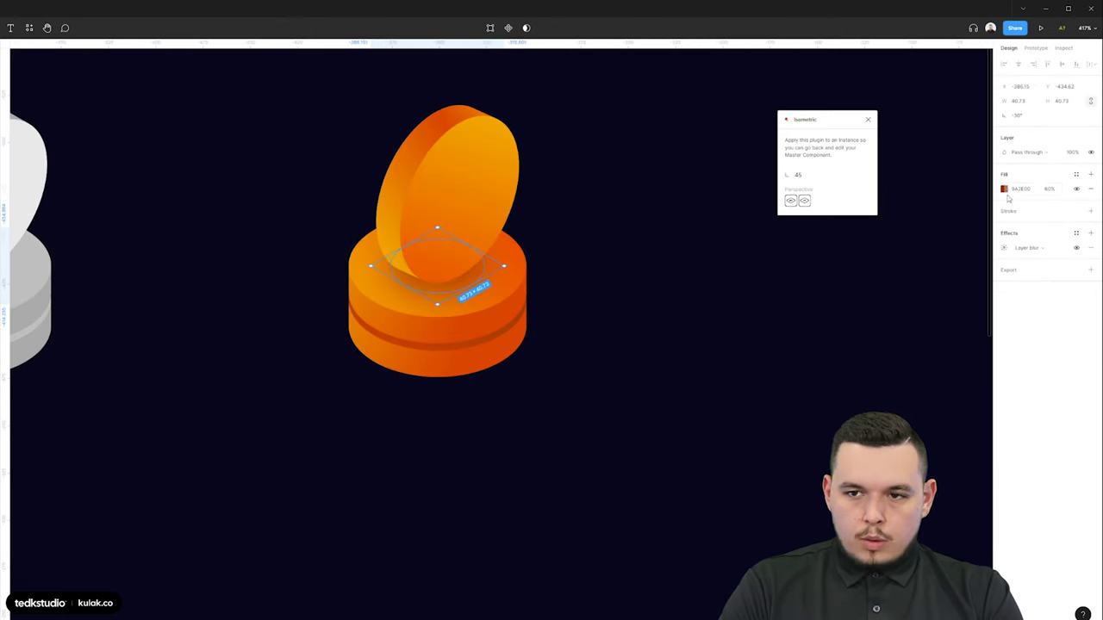
left_click(1005, 190)
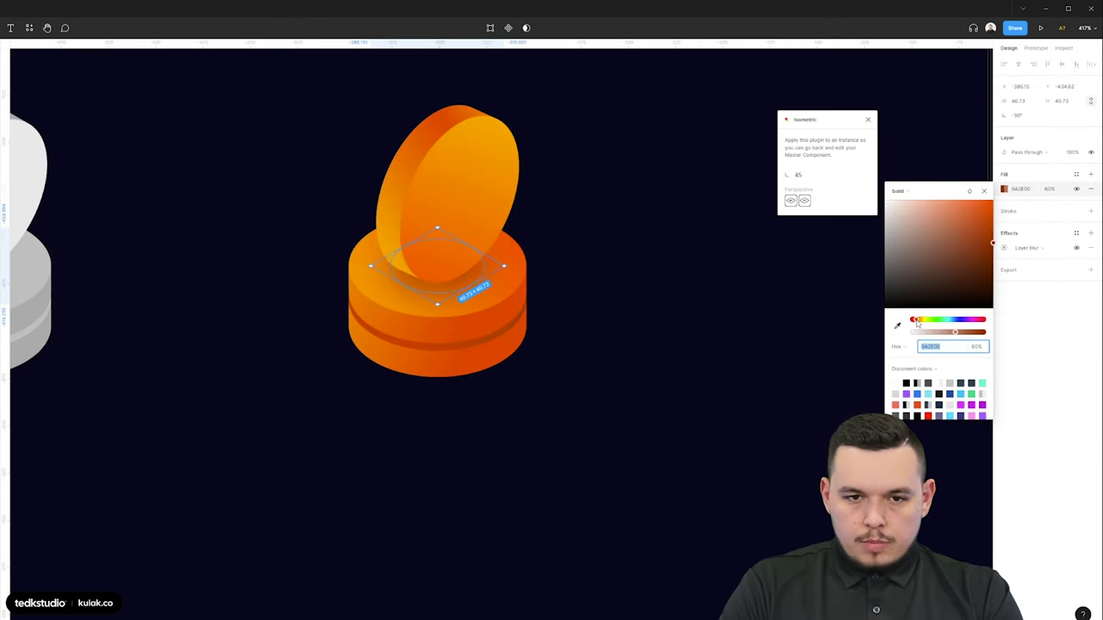
left_click_drag(916, 323, 913, 321)
key("Escape")
key("Escape")
- Group all parts of the orange coin stack and move the group up and away from the grey version
scroll(423, 214, "down", 5)
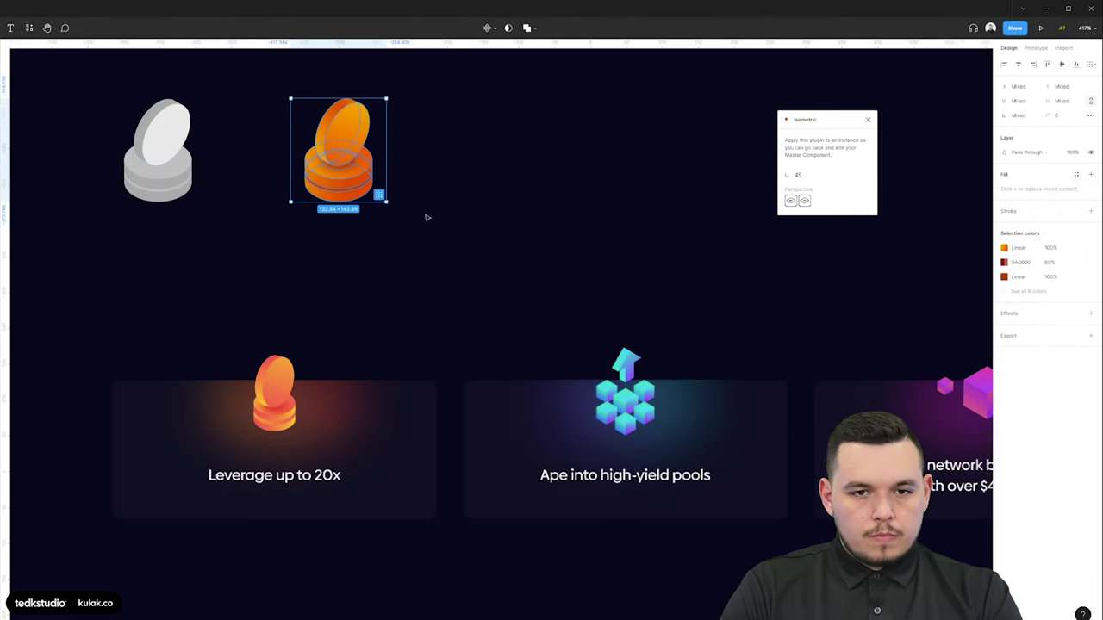
scroll(515, 224, "up", 1)
scroll(513, 252, "down", 3)
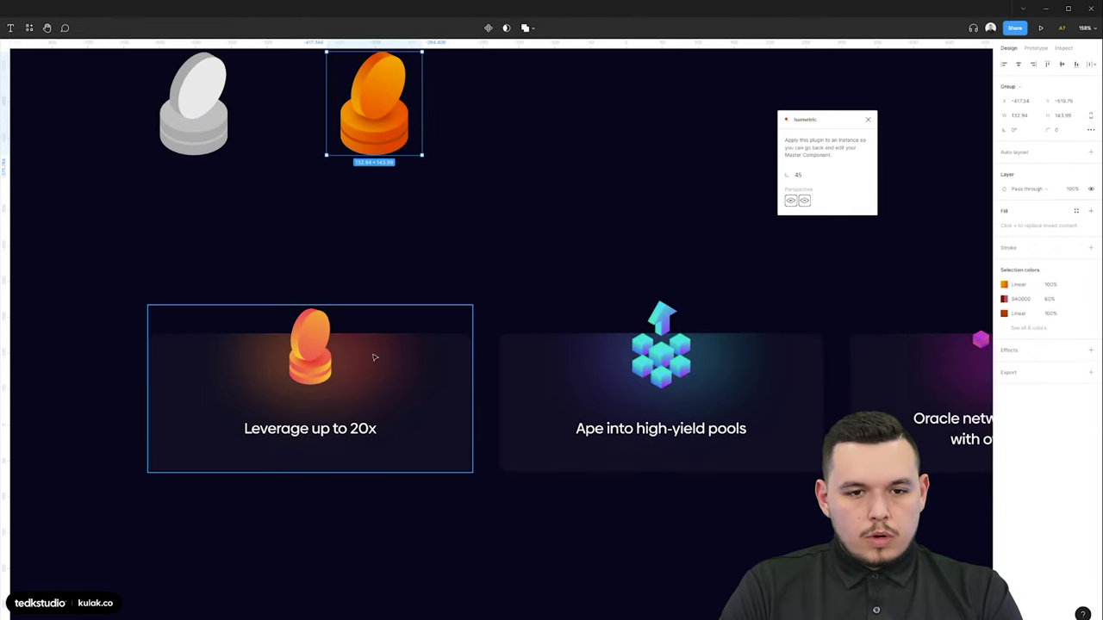
scroll(279, 399, "up", 4)
scroll(412, 360, "down", 3)
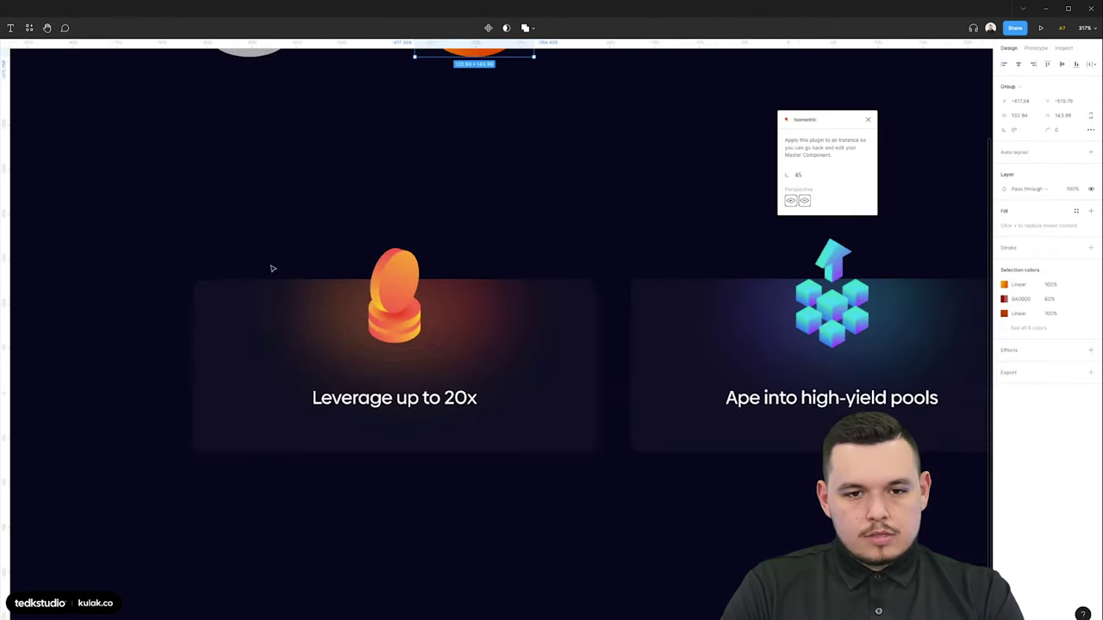
scroll(588, 131, "up", 5)
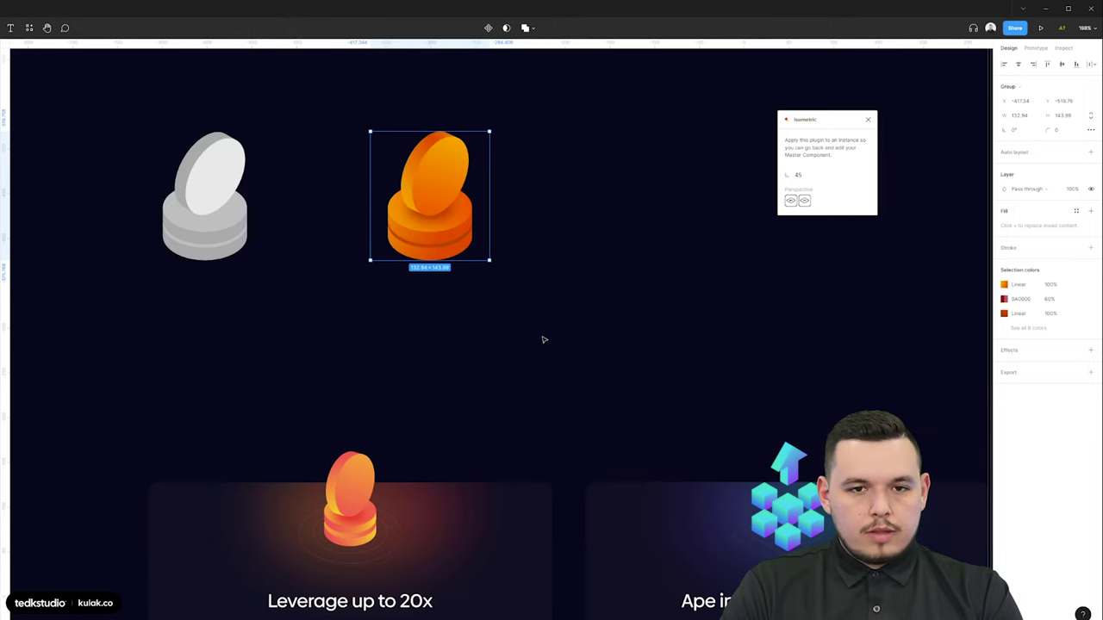
scroll(463, 278, "down", 2)
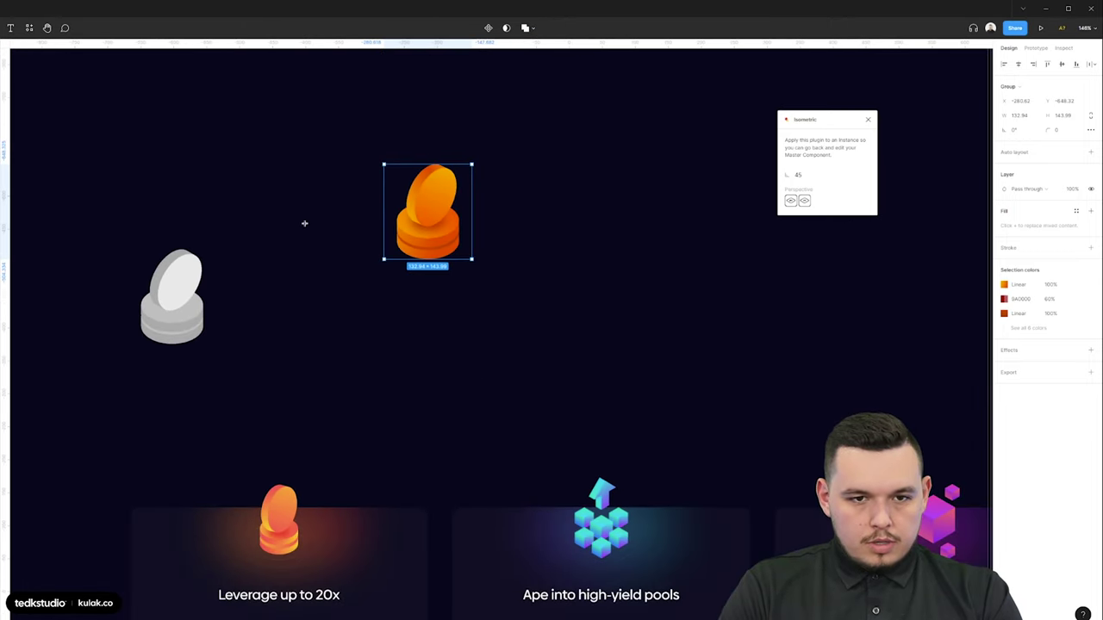
- Draw a card rectangle of about 449 × 176, place it behind the orange coins and centre the coins on it horizontally
key("r")
left_click_drag(273, 212, 568, 327)
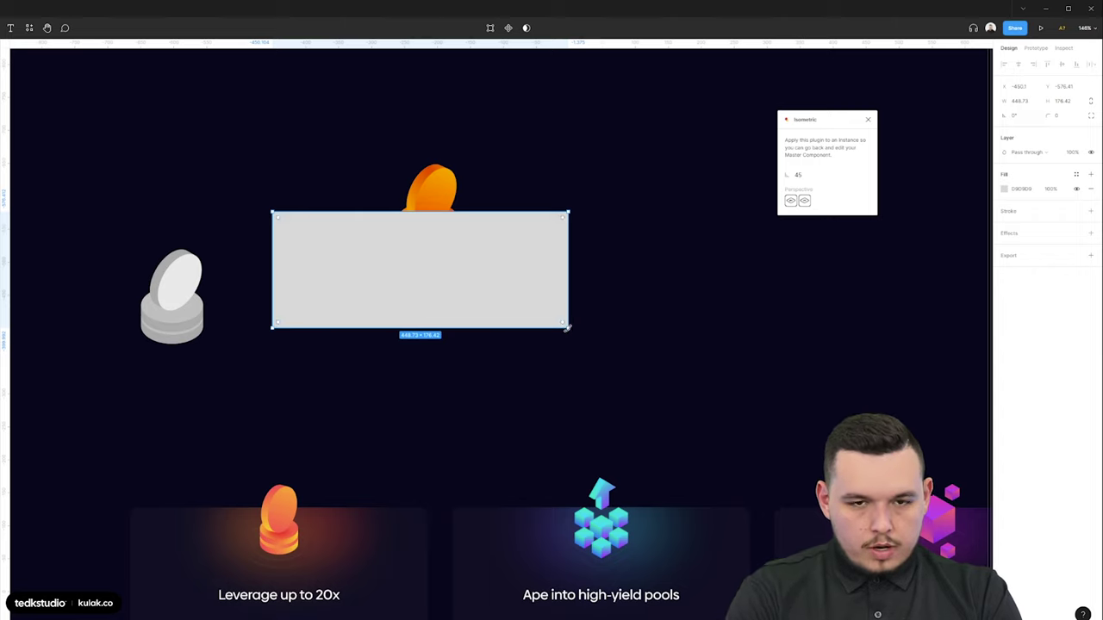
key("ctrl+[")
left_click_drag(337, 109, 465, 304)
left_click(1018, 65)
left_click(613, 248)
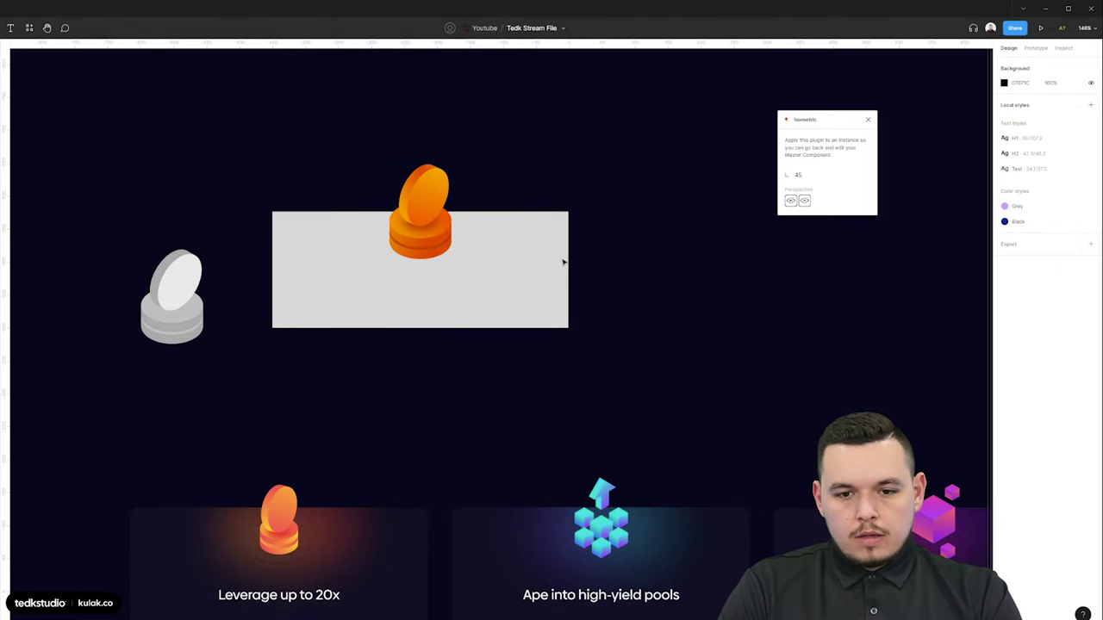
- Round the card rectangle's corners to a radius of 16
left_click(564, 262)
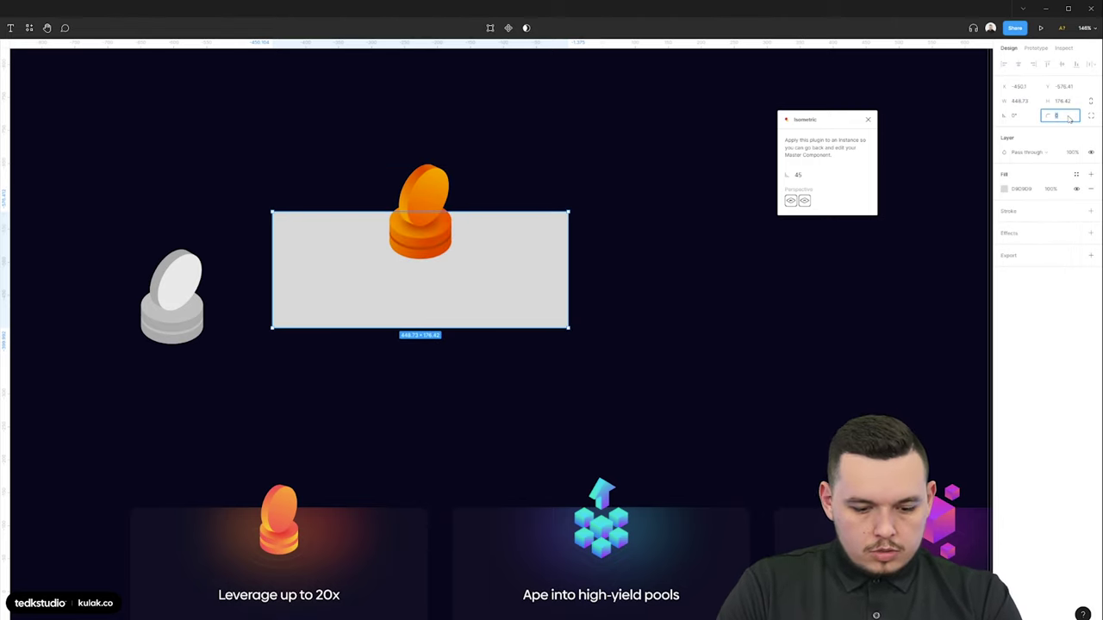
type("20")
key("Return")
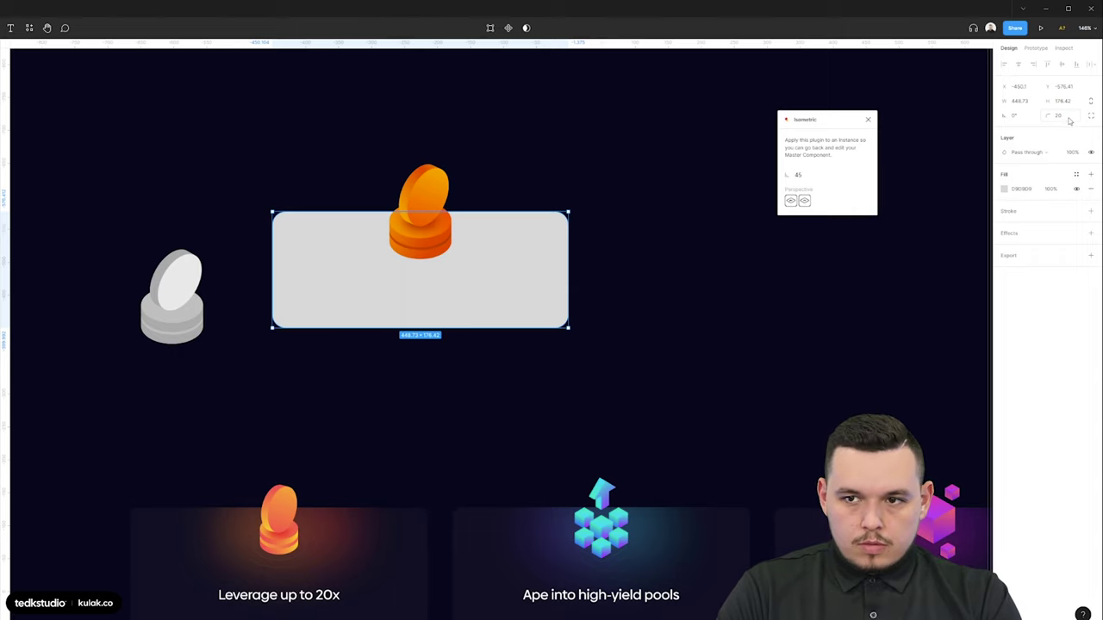
type("16")
- Fill the card rectangle with the canvas background colour and lighten it to 131327
left_click(591, 367)
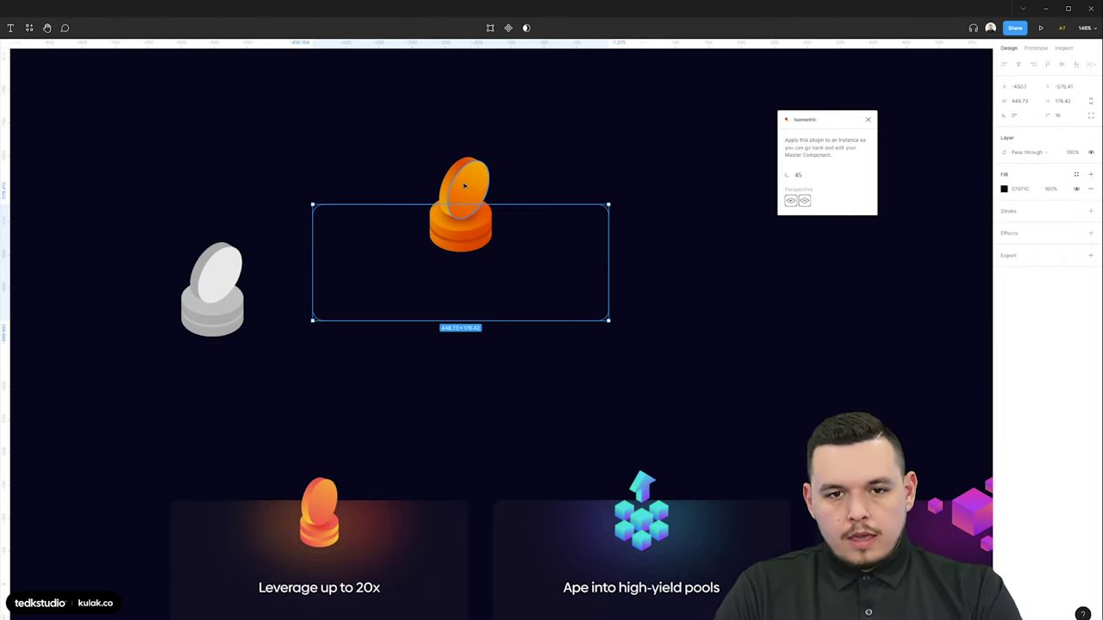
scroll(464, 184, "up", 3)
left_click(1004, 189)
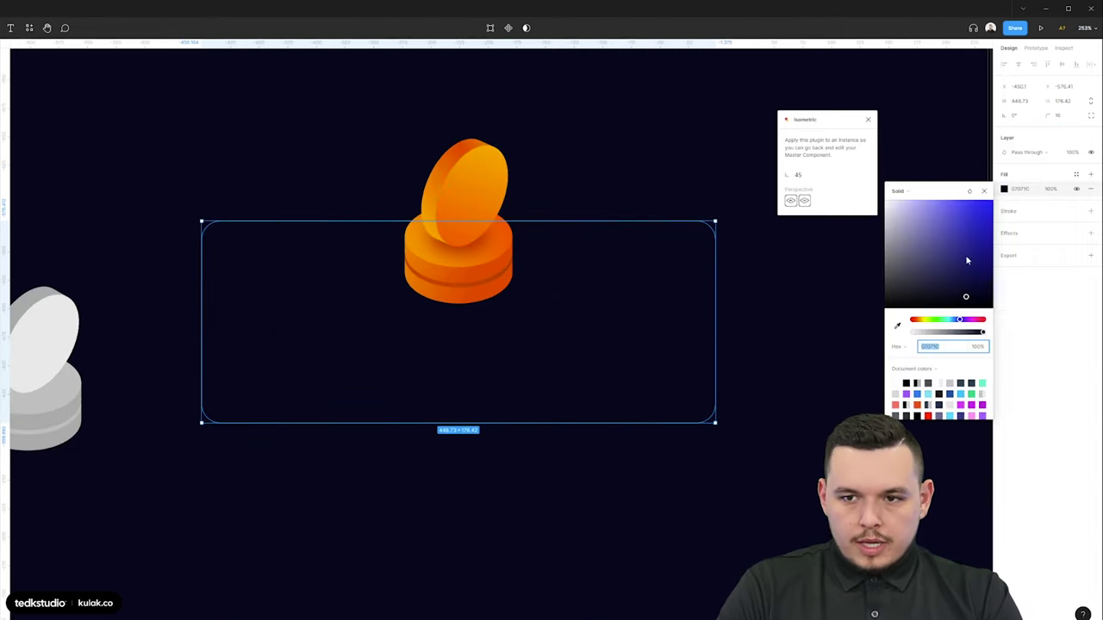
left_click_drag(952, 291, 939, 291)
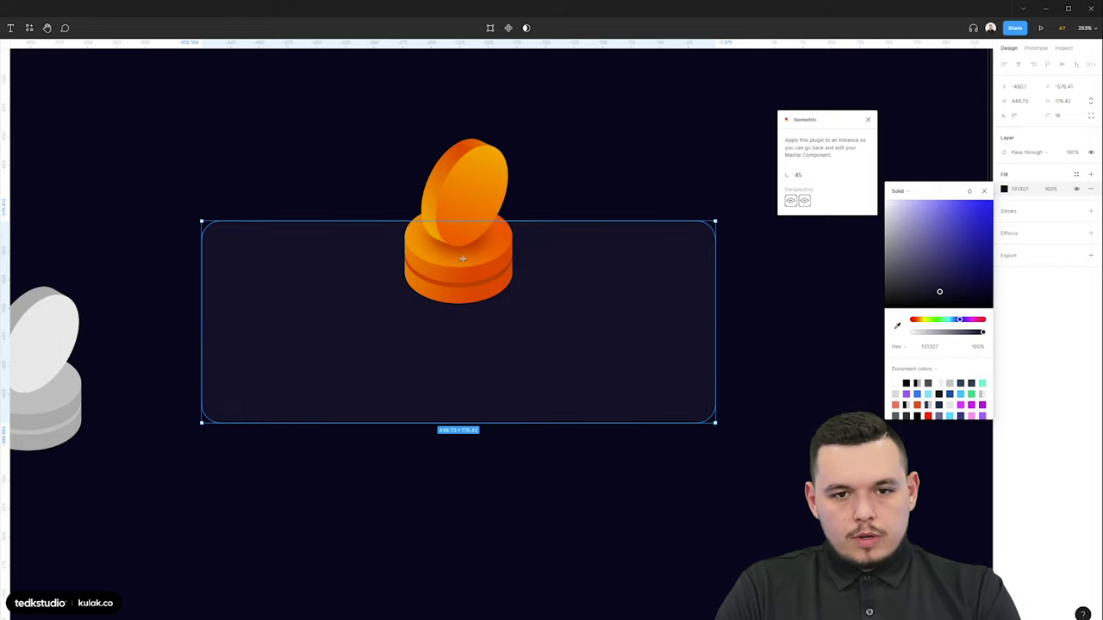
- Draw a circle centred on the coin stack and flatten it into an isometric ellipse with the Isometric plugin
left_click_drag(459, 253, 555, 280)
left_click(804, 200)
left_click(492, 251)
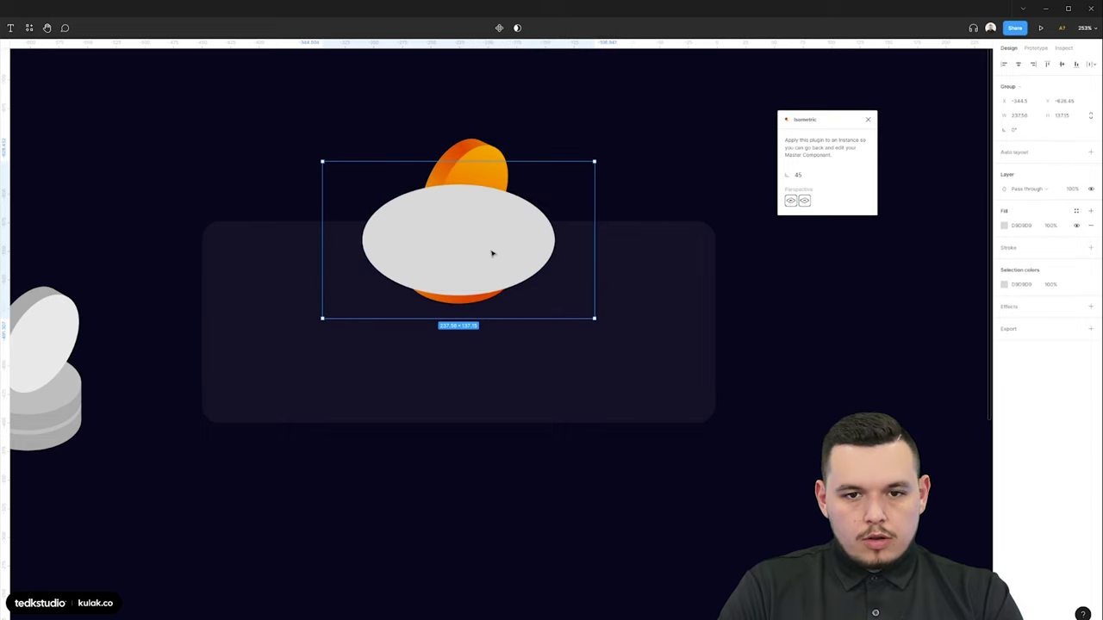
- Set the isometric ellipse's layer opacity to 40% and enlarge it to about 235 × 235 around the coin base
left_click_drag(493, 258, 496, 285)
key("4")
left_click_drag(458, 192, 459, 78)
left_click_drag(507, 174, 508, 208)
- Mask the translucent ellipse with the card rectangle's shape so it is clipped to the card
left_click(658, 266)
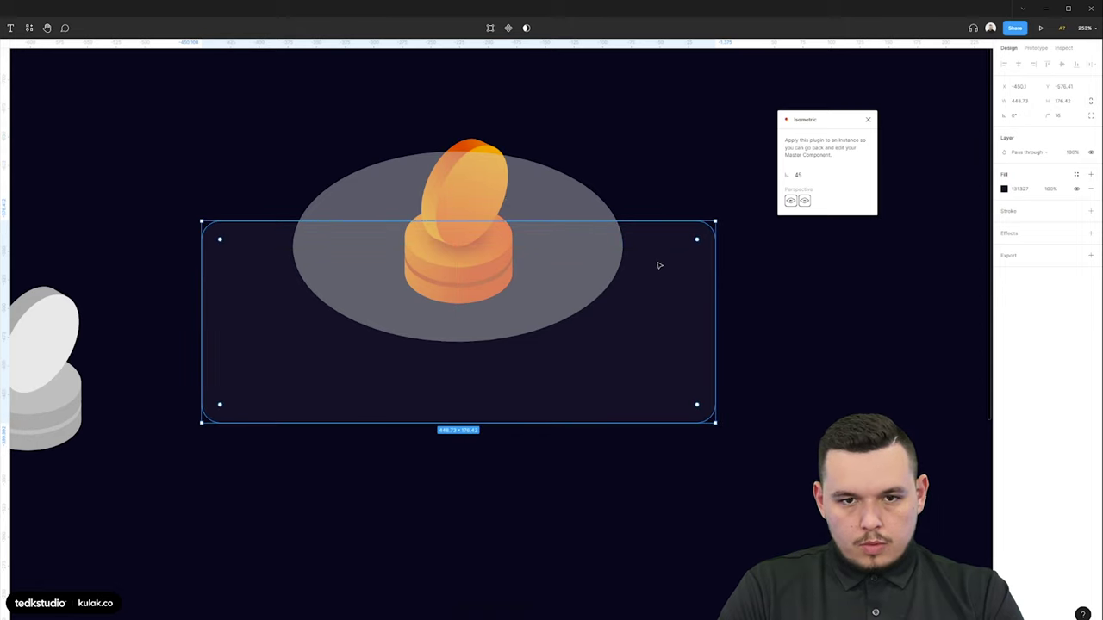
left_click(566, 207, "shift")
left_click(527, 27)
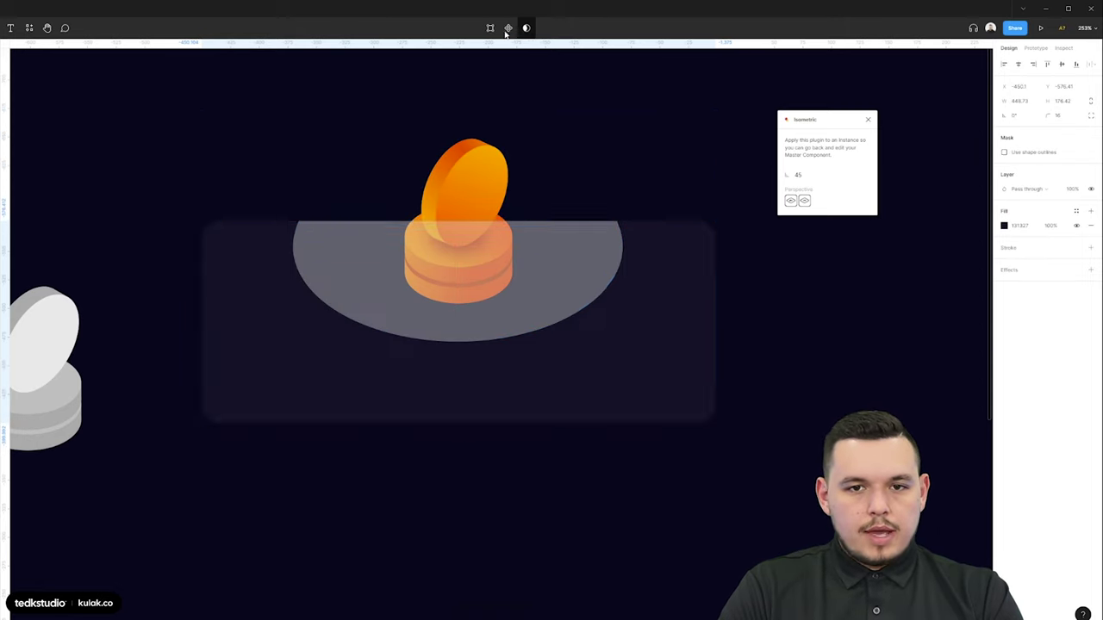
- Add a strong layer blur to the masked ellipse to soften it into a glow
left_click(565, 275)
left_click(1091, 233)
left_click(1037, 249)
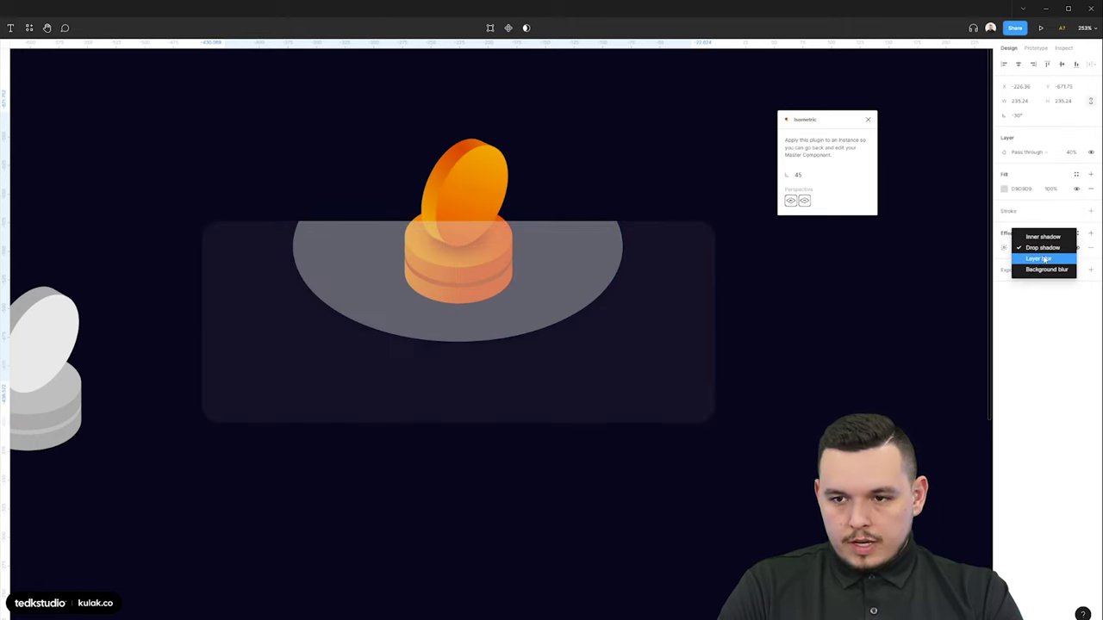
left_click(1041, 256)
left_click(1004, 248)
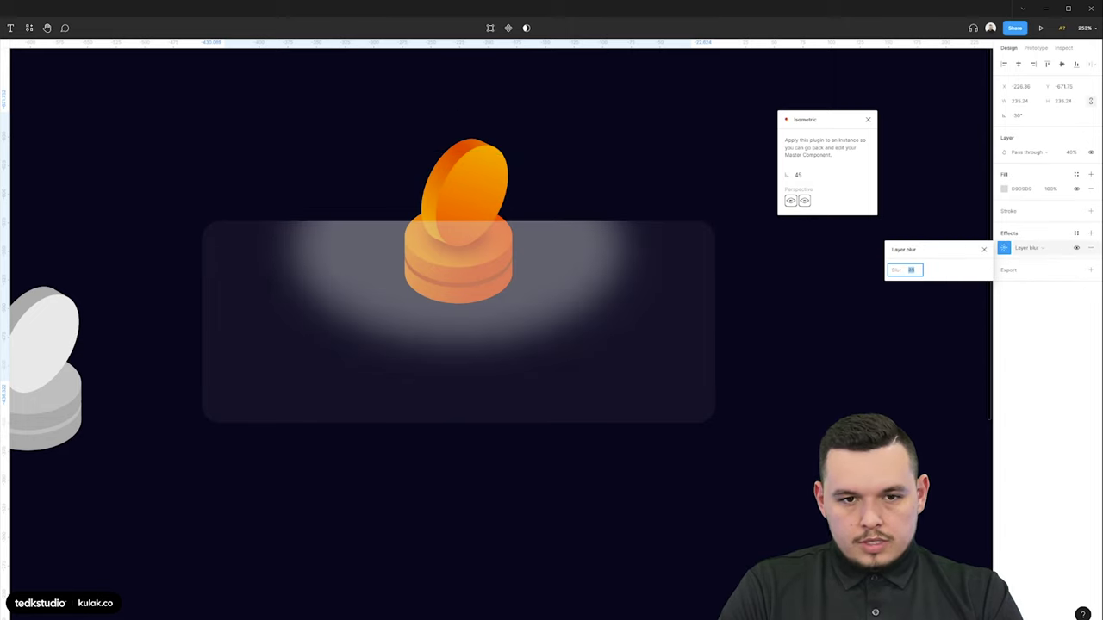
- Fill the blurred ellipse with orange F15800 sampled from the coin and place the masked glow behind the coins
left_click(1004, 188)
left_click(897, 326)
left_click(456, 158)
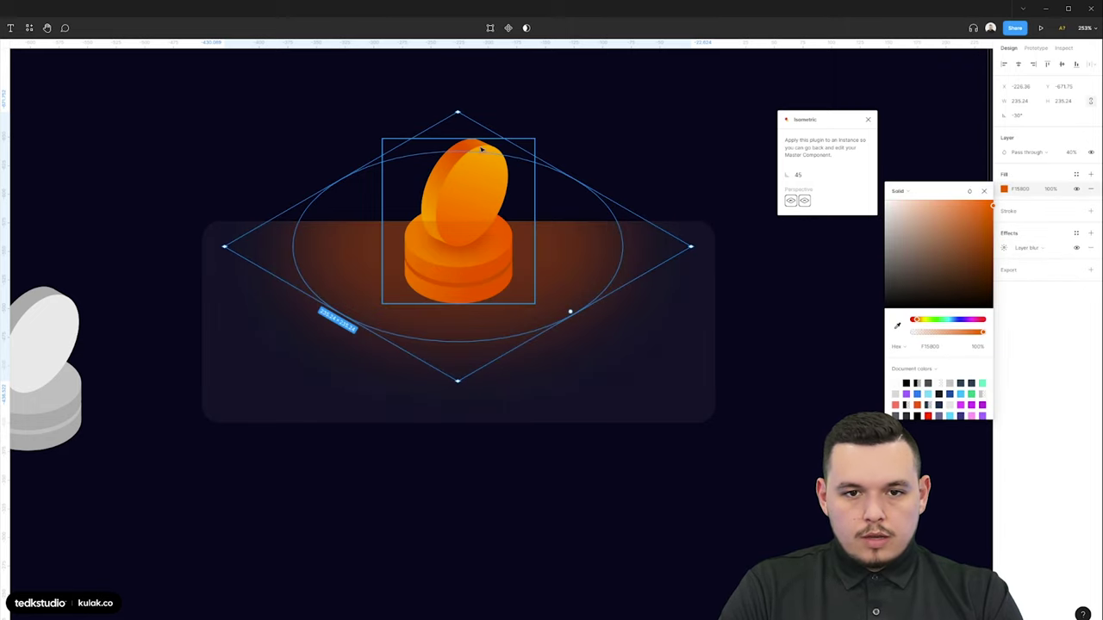
left_click(621, 222)
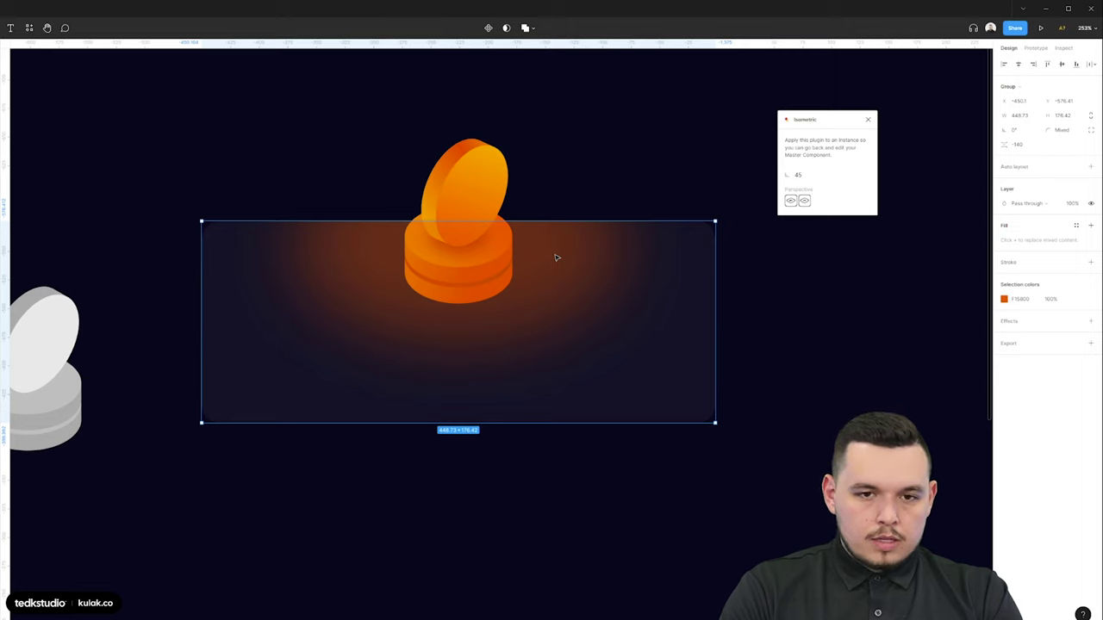
left_click(444, 205)
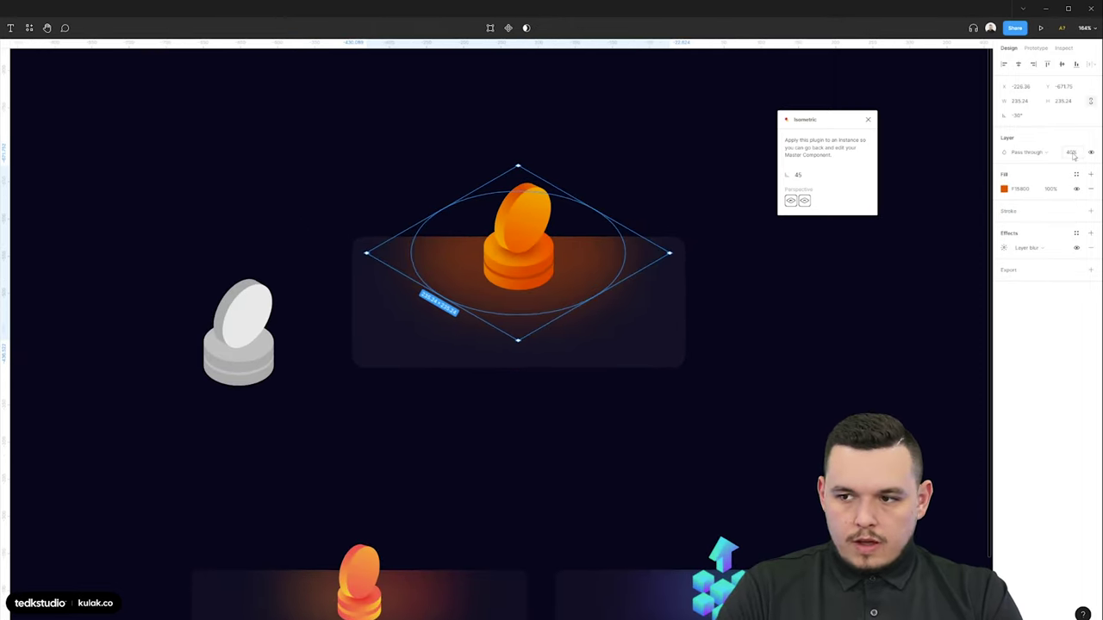
- Raise the blurred orange glow ellipse's layer opacity to 91%
left_click(1070, 152)
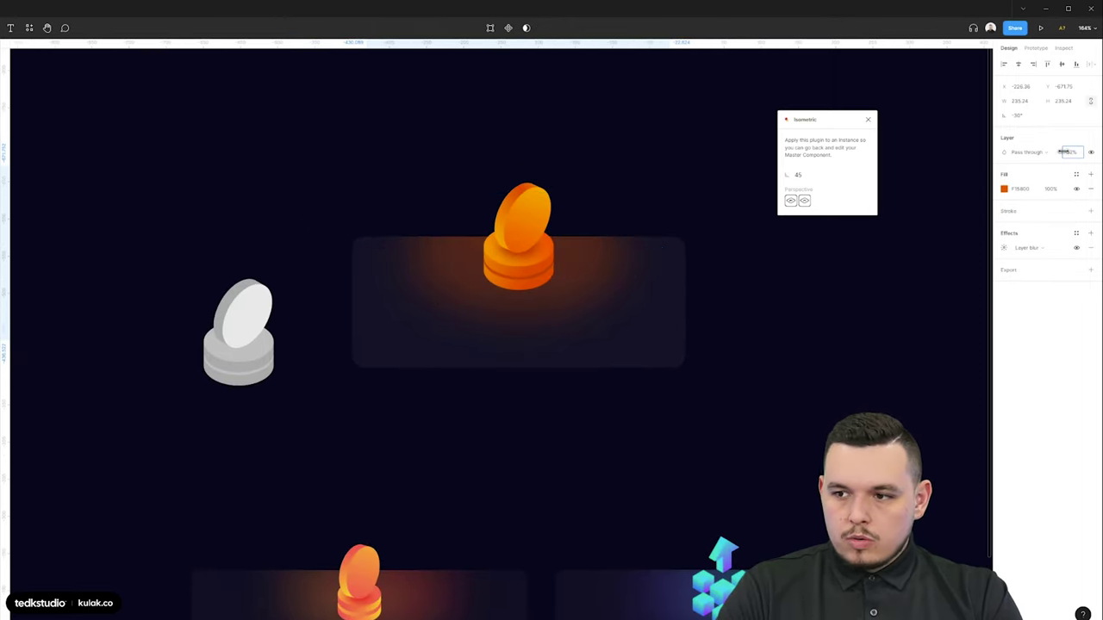
left_click_drag(1064, 150, 1071, 151)
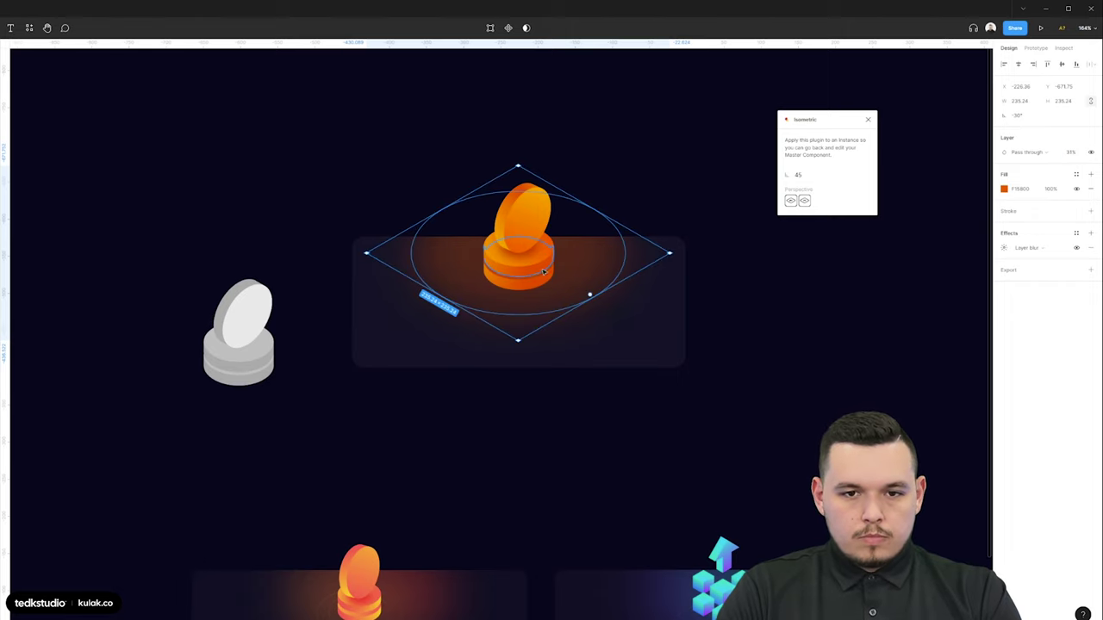
scroll(540, 268, "up", 3)
left_click(508, 298)
- Draw a circle about 98 × 98 over the coin base and apply the flat isometric projection to it
scroll(488, 339, "down", 10)
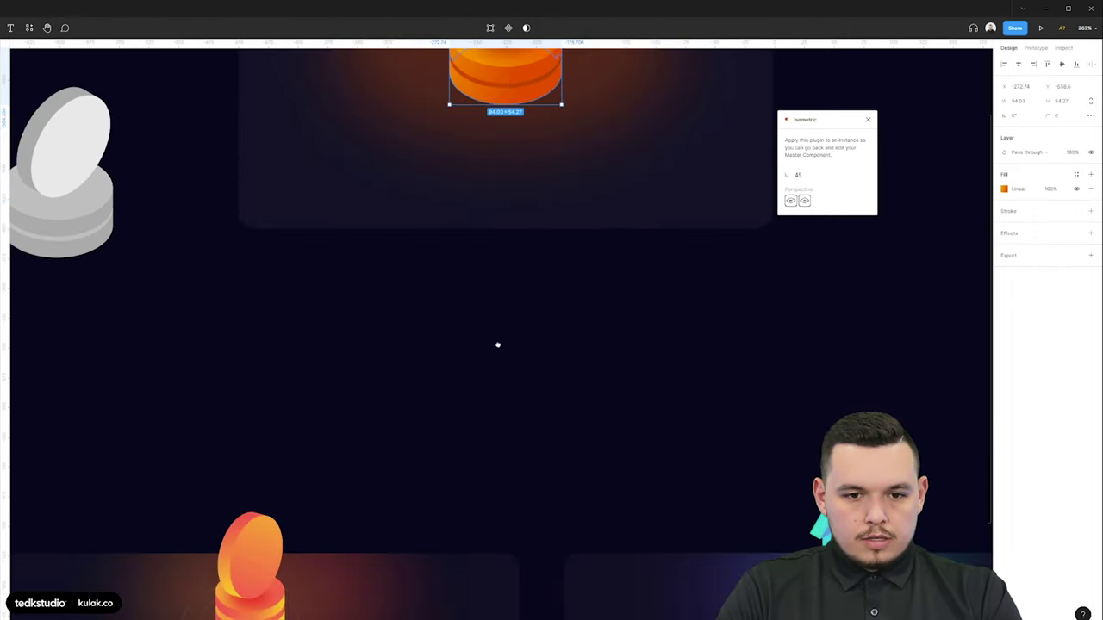
scroll(497, 344, "left", 3)
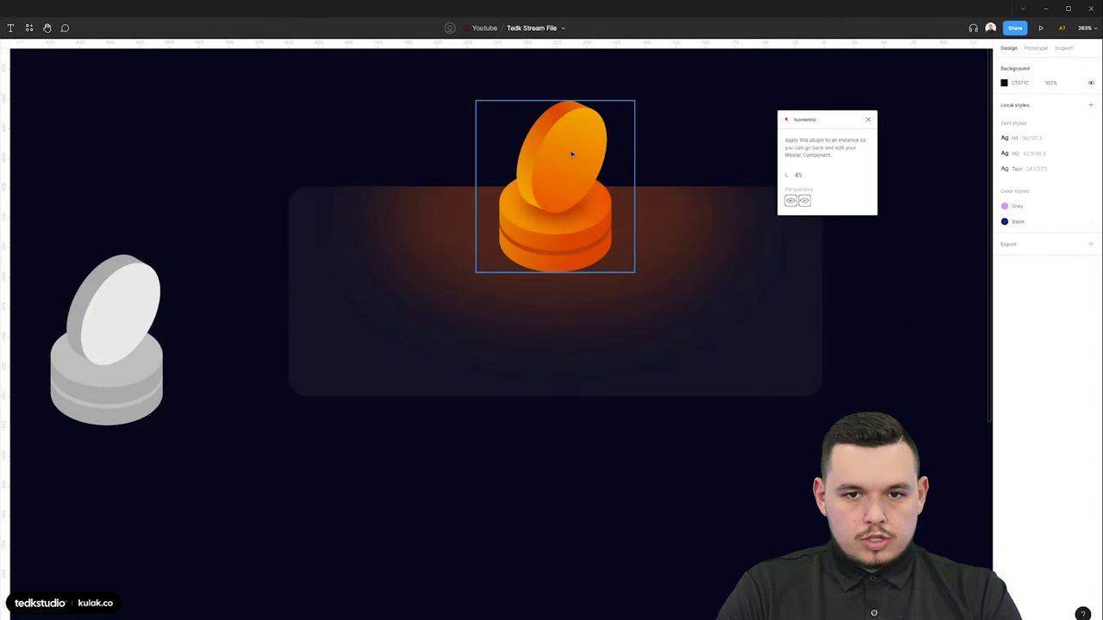
left_click_drag(571, 239, 631, 300)
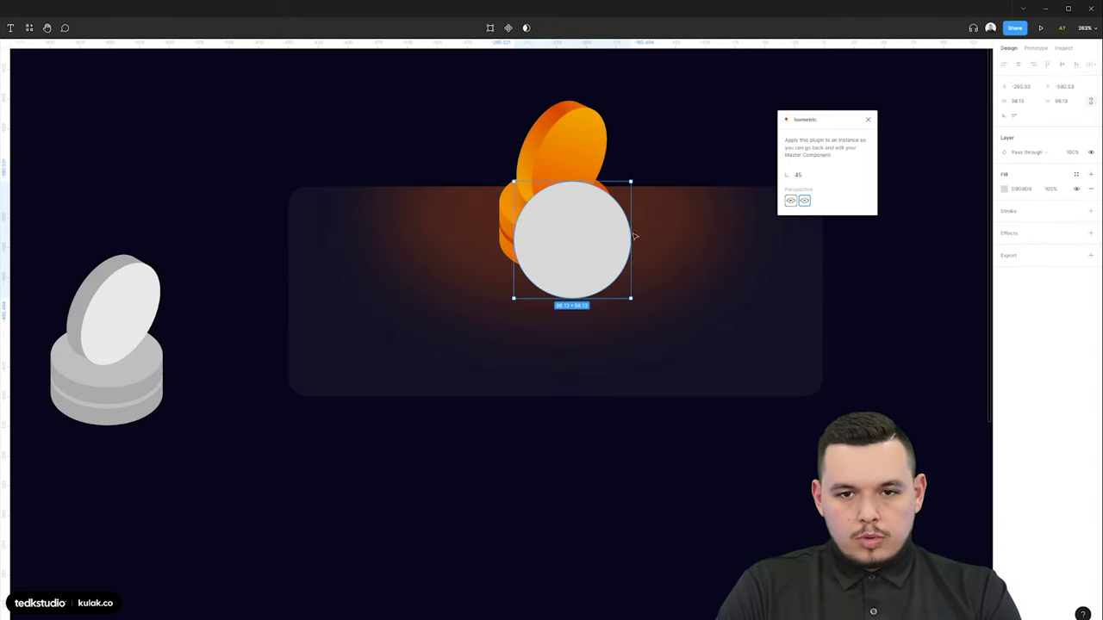
left_click(804, 200)
- Swap the isometric ellipse's fill to a stroke and enlarge the ring to about 121 × 121 around the coin base
left_click(558, 246)
left_click(581, 250)
key("shift+x")
left_click_drag(581, 250, 562, 266)
left_click_drag(597, 226, 635, 201)
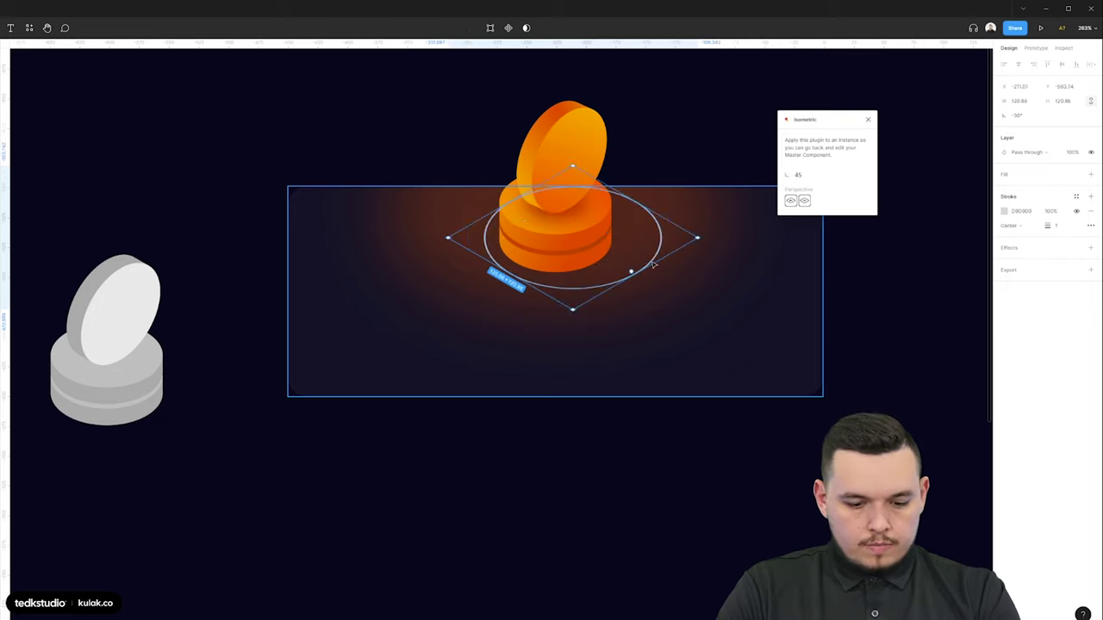
- Set the ring's layer opacity to 10%, center it behind the coins and size it to about 115 × 115
key("2")
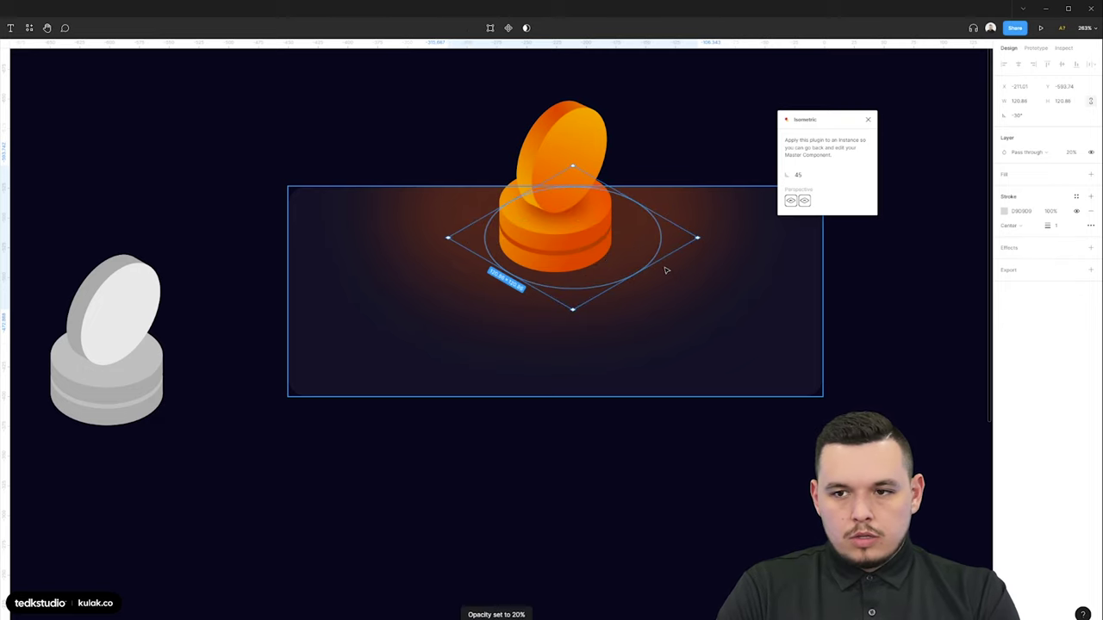
scroll(644, 251, "up", 3)
key("1")
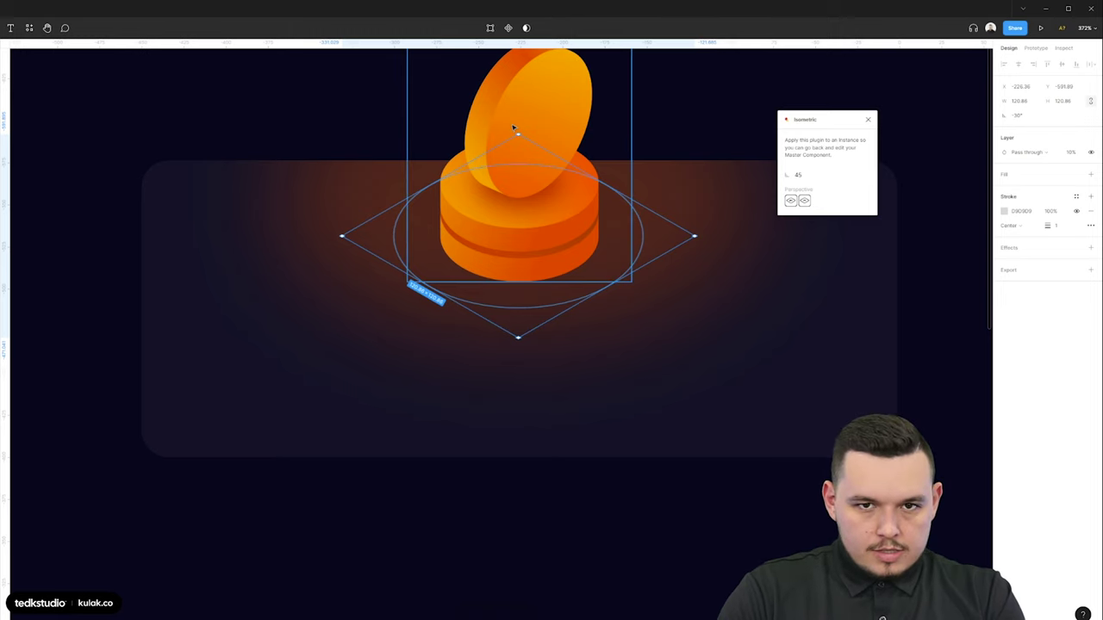
left_click(512, 127)
left_click(640, 244)
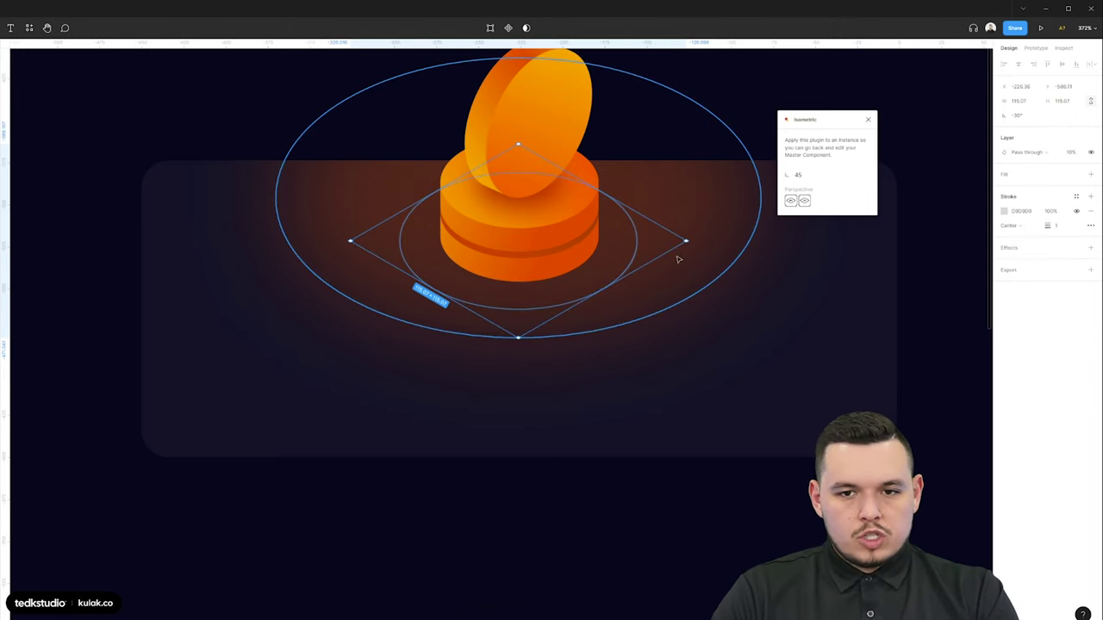
- Add a second, larger concentric ring around the first one beneath the coins
left_click_drag(685, 242, 743, 240)
left_click(631, 226, "shift")
scroll(631, 227, "down", 1)
left_click(600, 286)
left_click(674, 225, "shift")
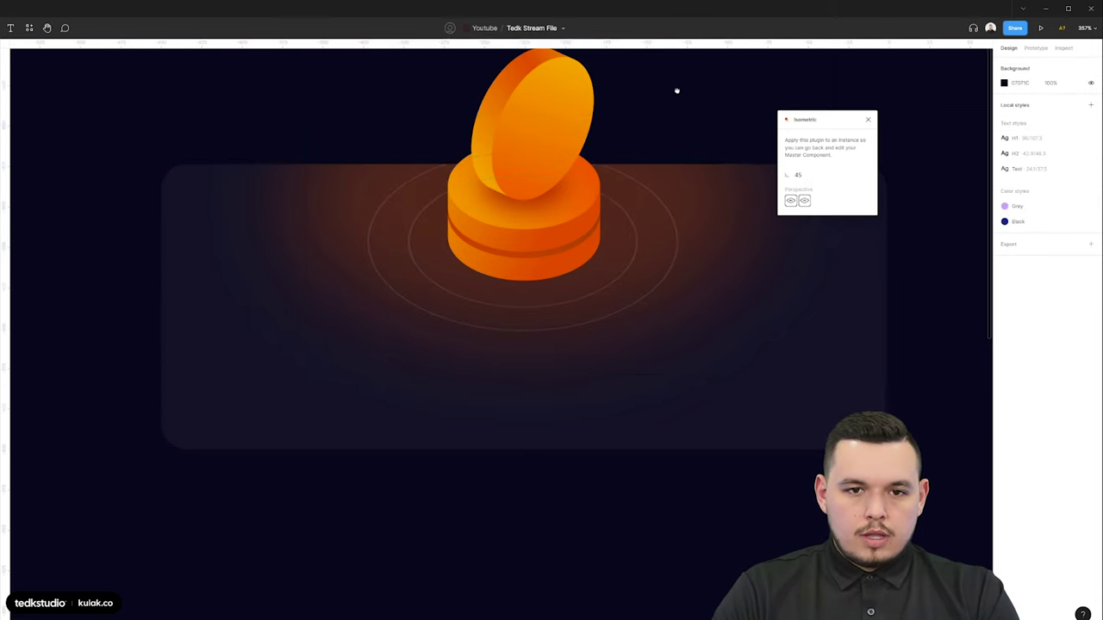
scroll(673, 99, "up", 1)
- Change the inner ring's stroke to a linear gradient and orient it vertically across the ring so the line fades
left_click(630, 264)
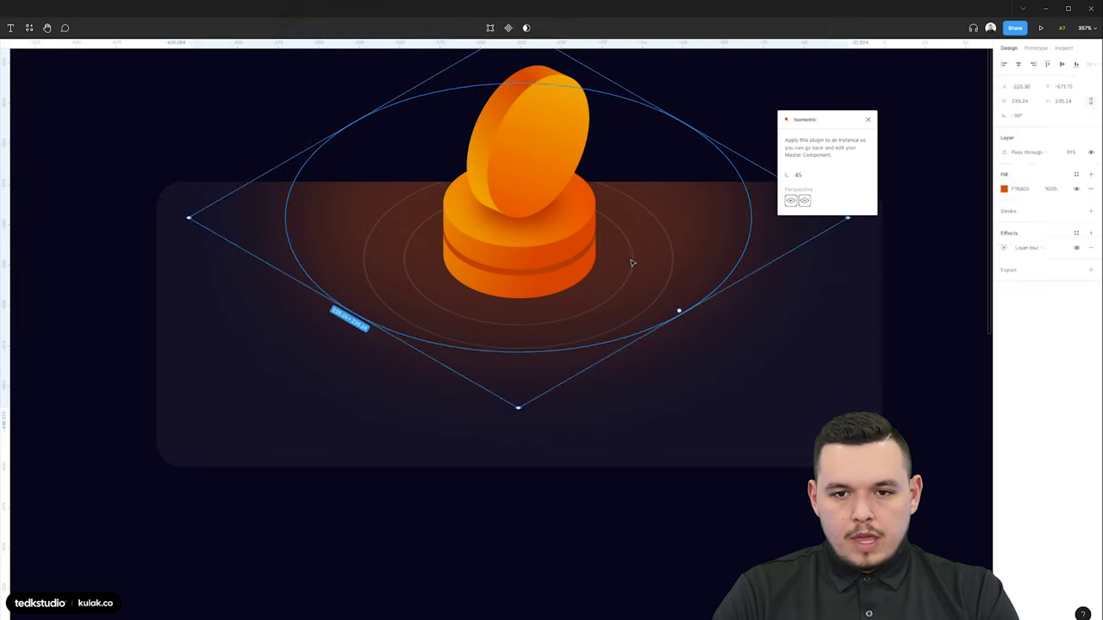
left_click(631, 263)
left_click(1002, 211)
left_click(899, 212)
left_click(916, 228)
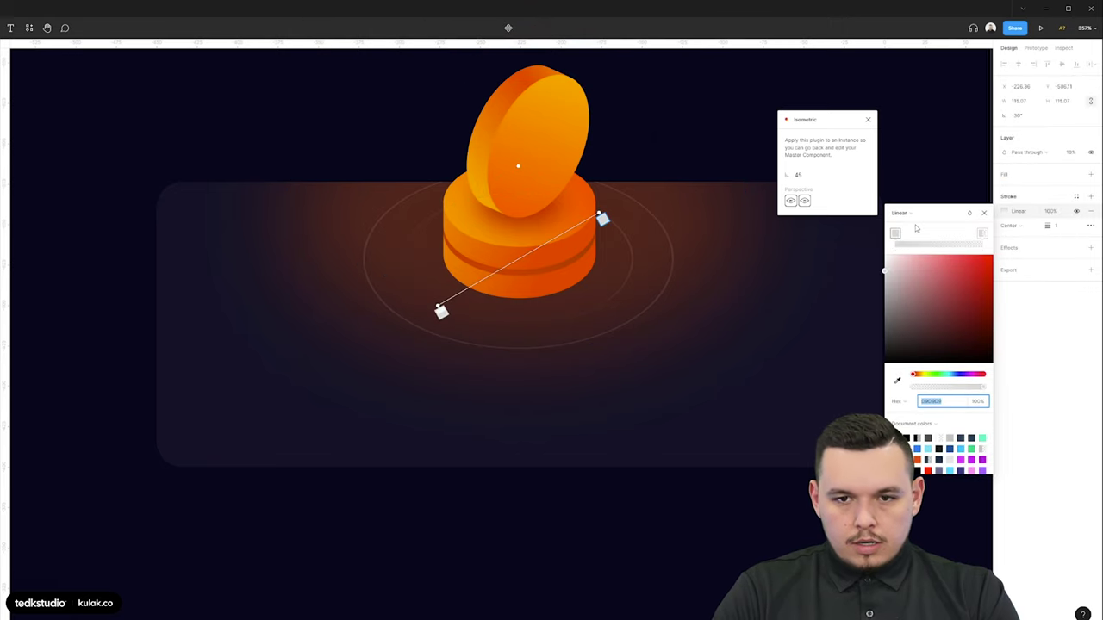
left_click_drag(442, 311, 492, 201)
left_click_drag(602, 218, 497, 327)
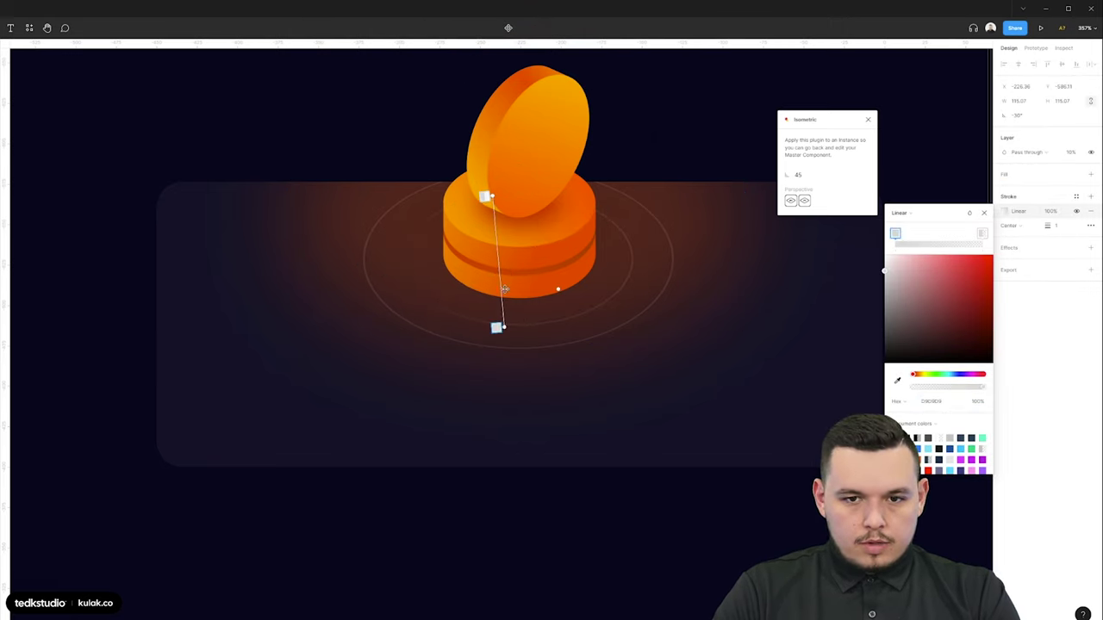
left_click_drag(489, 196, 507, 189)
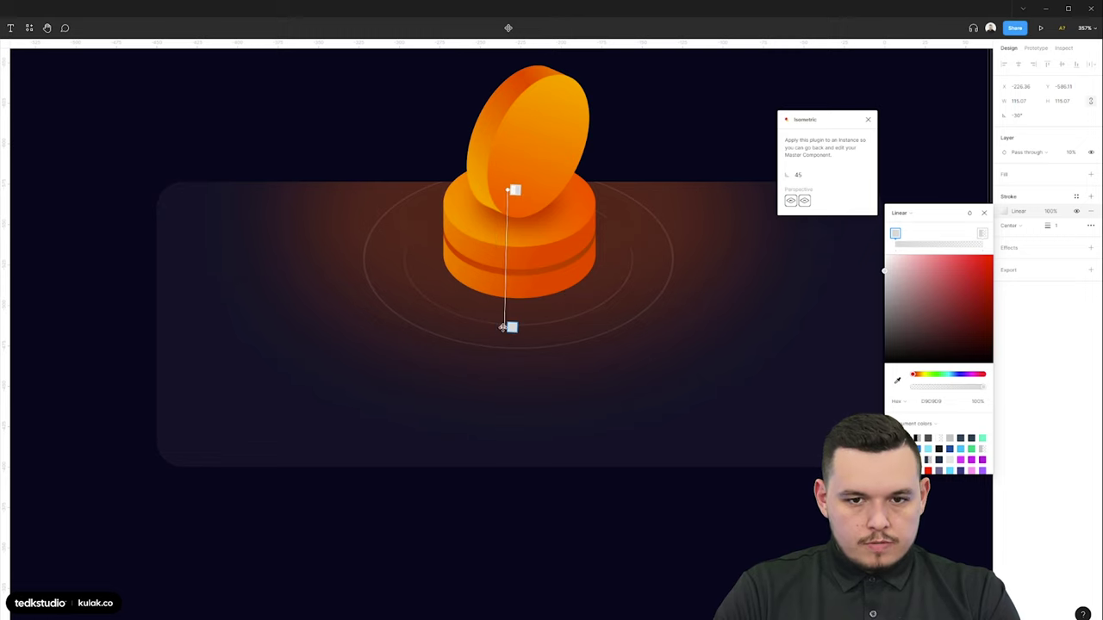
- Compare the new coin card with the "Leverage up to 20x" reference, and examine the "Ape into high-yield pools" card
left_click_drag(334, 411, 320, 349)
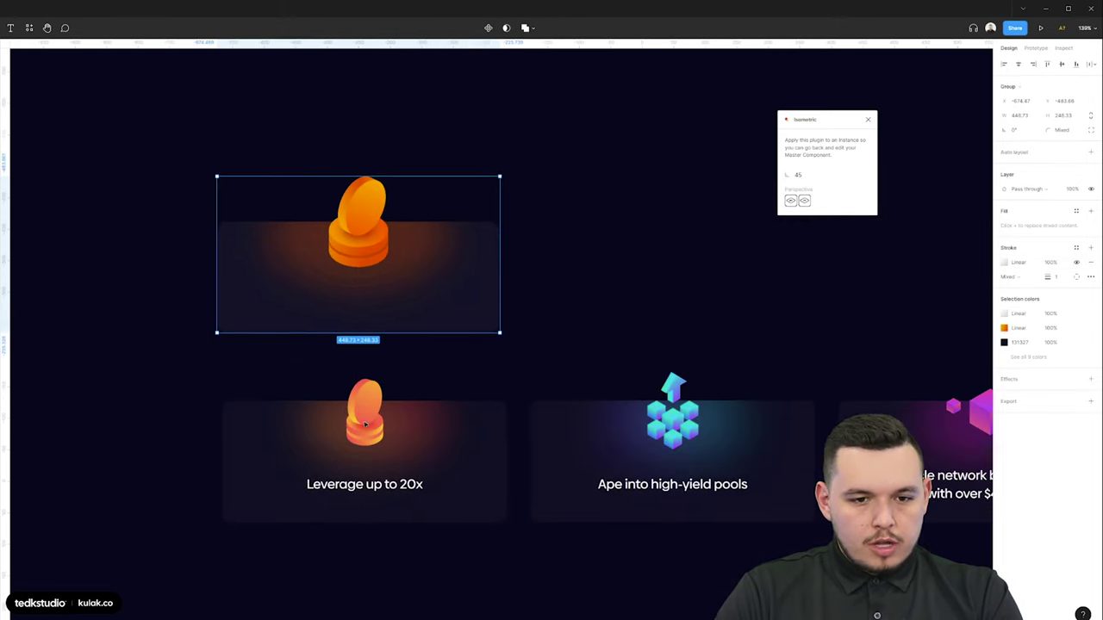
scroll(365, 424, "up", 5)
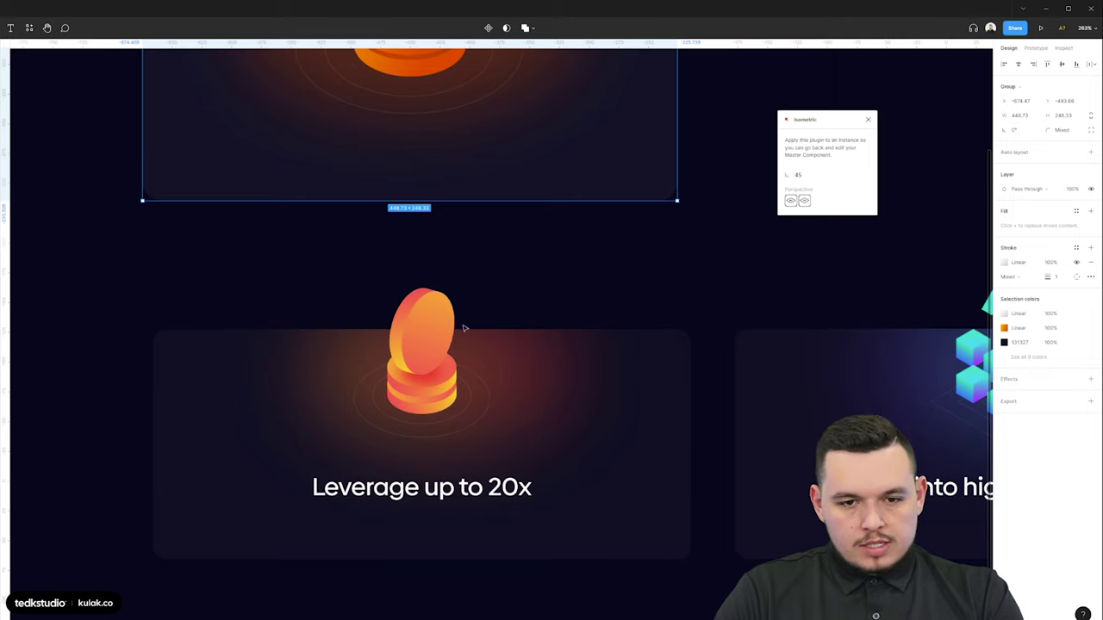
left_click_drag(482, 235, 458, 329)
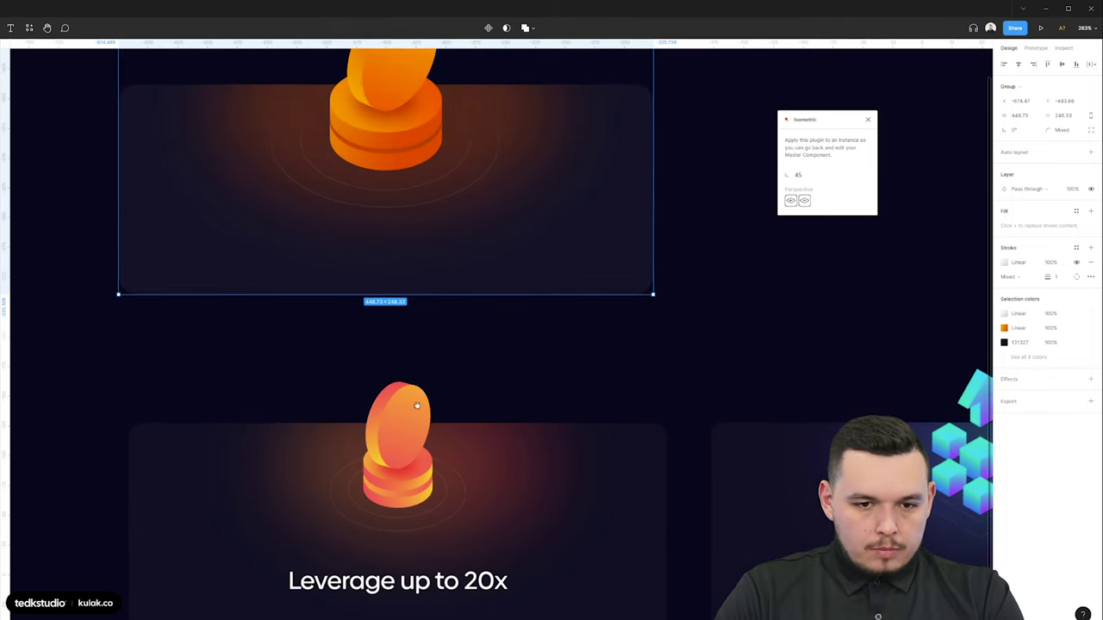
scroll(457, 379, "up", 5)
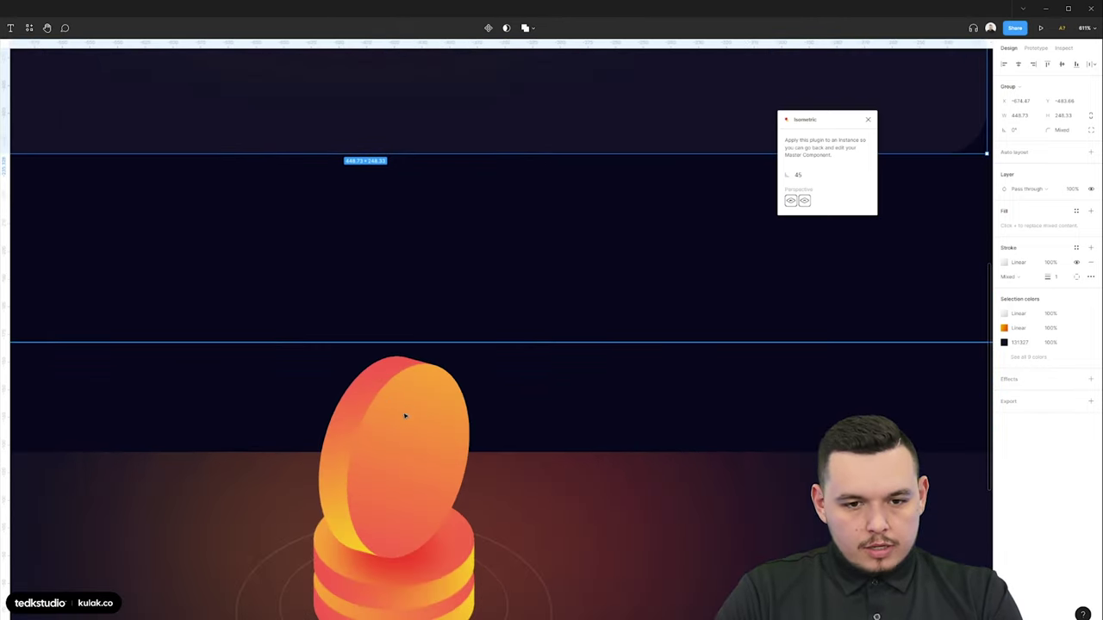
scroll(442, 399, "down", 7)
scroll(526, 216, "up", 3)
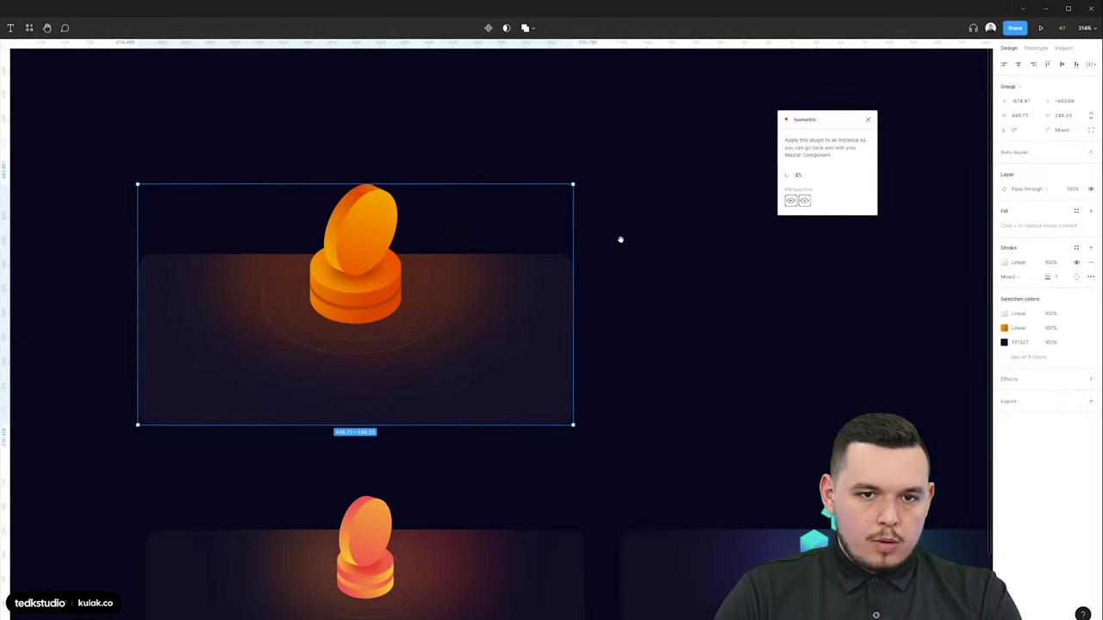
scroll(620, 245, "down", 4)
left_click_drag(586, 163, 223, 365)
left_click(684, 319)
left_click_drag(690, 318, 519, 437)
scroll(299, 418, "up", 3)
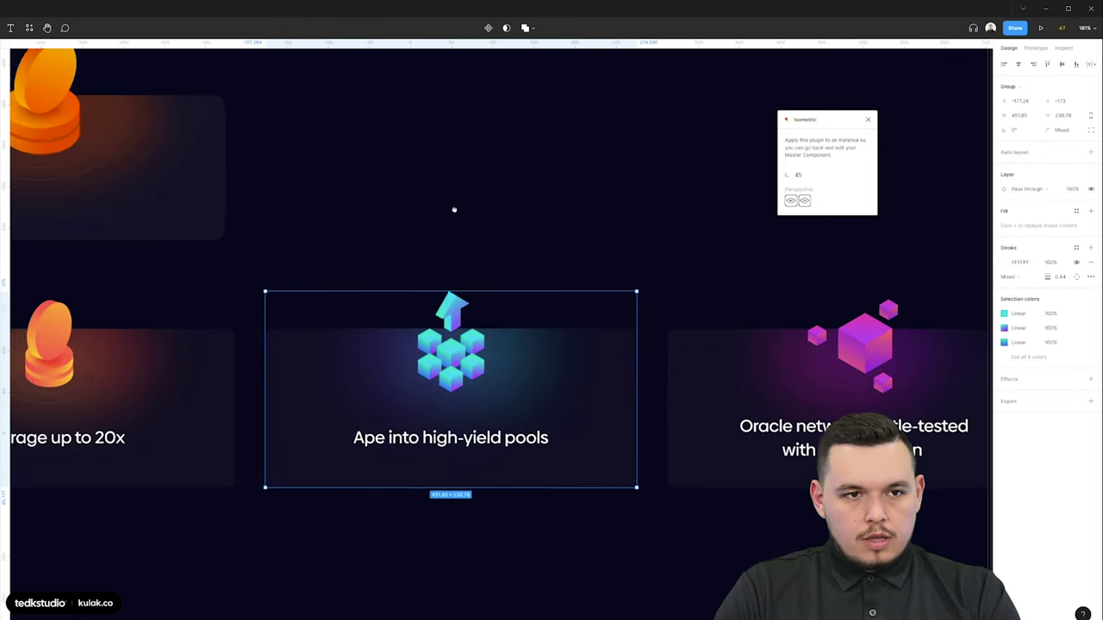
- Draw a square about 57 × 57 on the empty canvas beside the coin card and project it into an isometric rhombus
scroll(431, 232, "down", 1)
scroll(411, 261, "up", 2)
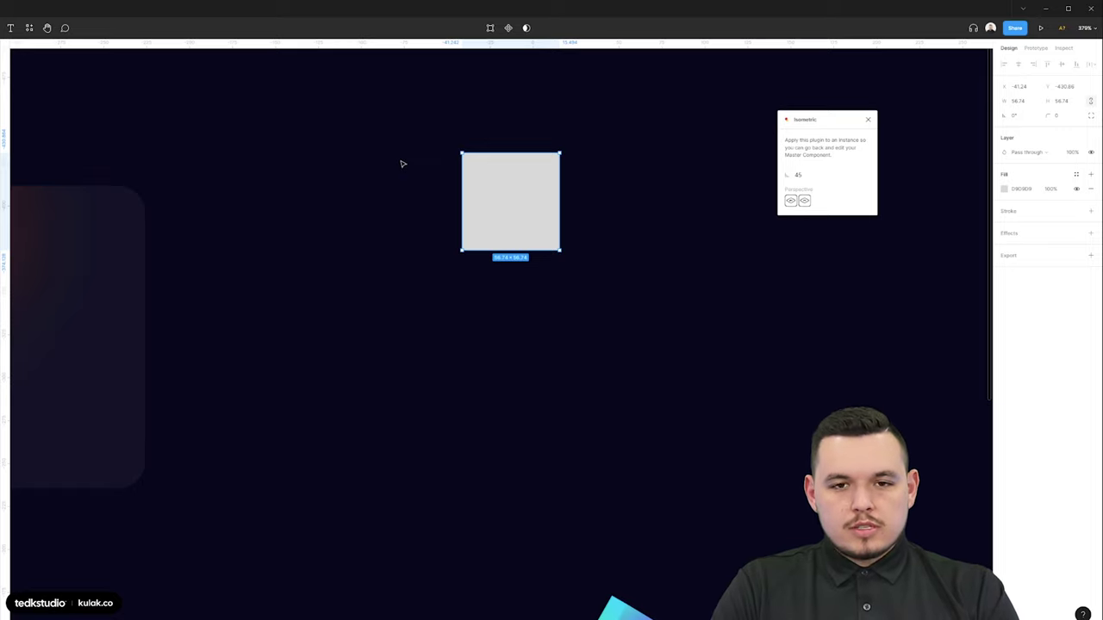
scroll(402, 164, "left", 5)
scroll(216, 177, "right", 6)
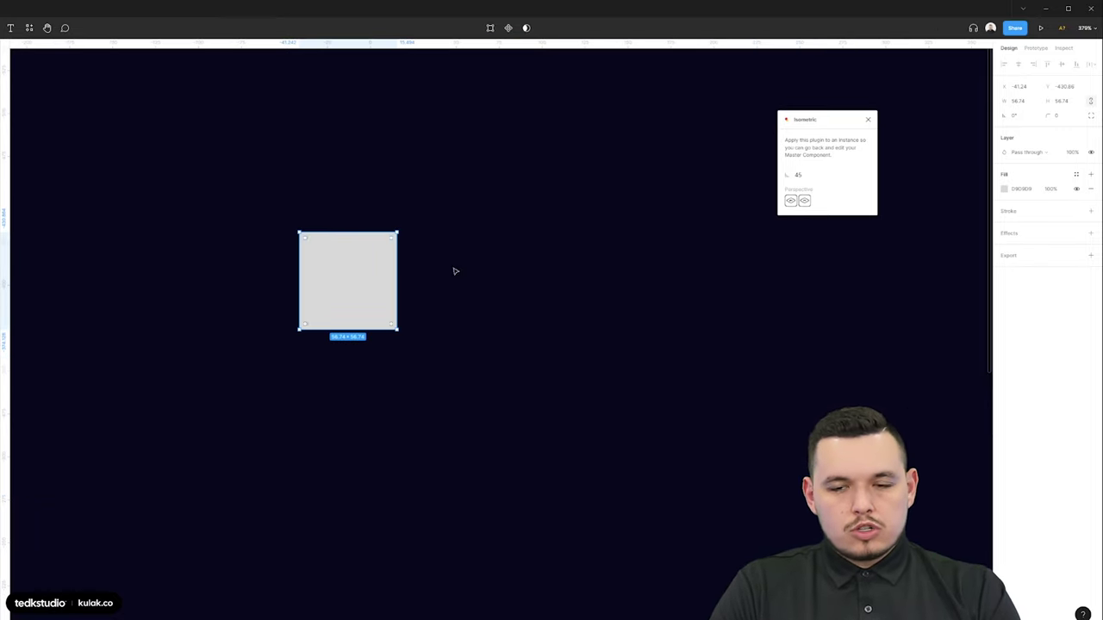
left_click(805, 200)
left_click_drag(421, 267, 266, 288)
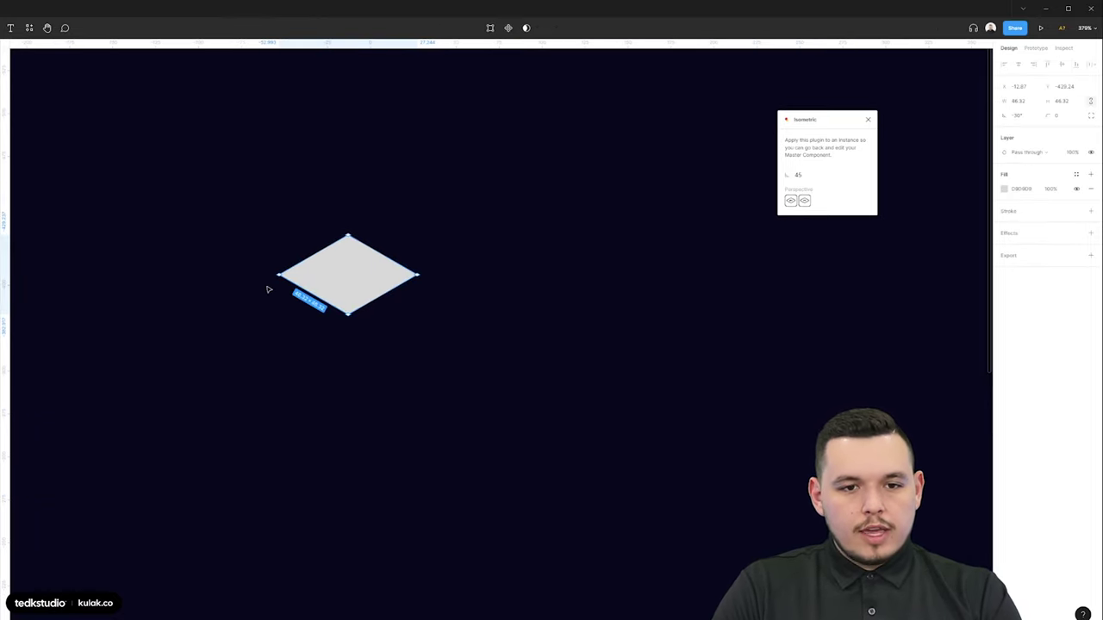
- Create the cube's left face from a copy of the rhombus, attach it below the top face and set its opacity to 40%
scroll(266, 288, "up", 4)
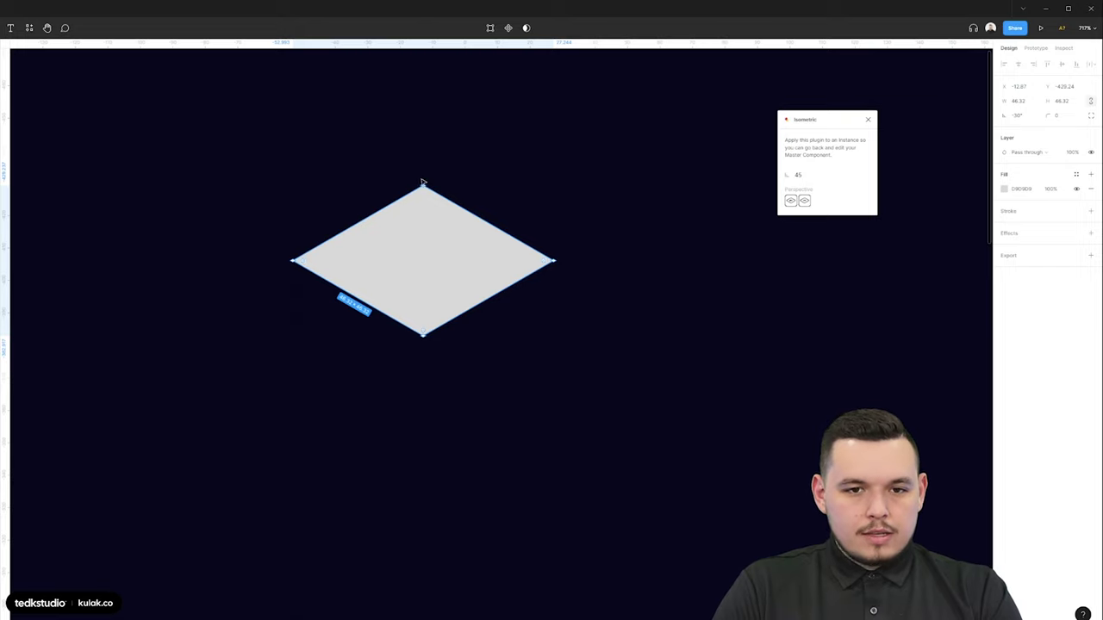
left_click_drag(423, 182, 337, 212)
key("4")
left_click_drag(412, 244, 390, 360)
- Duplicate the left face, flip it horizontally and align it with the front corner as the cube's right face
key("ctrl+d")
key("shift+h")
left_click(667, 359)
left_click_drag(652, 355, 731, 379)
left_click_drag(695, 233, 317, 492)
left_click(331, 487)
scroll(499, 356, "up", 10)
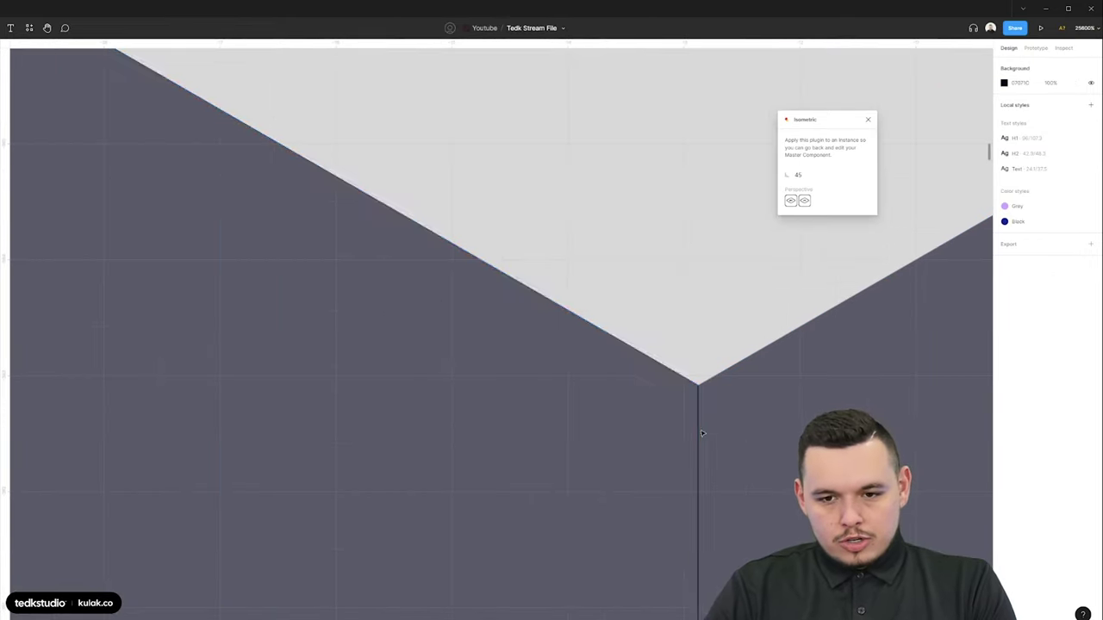
left_click(682, 399)
key("Escape")
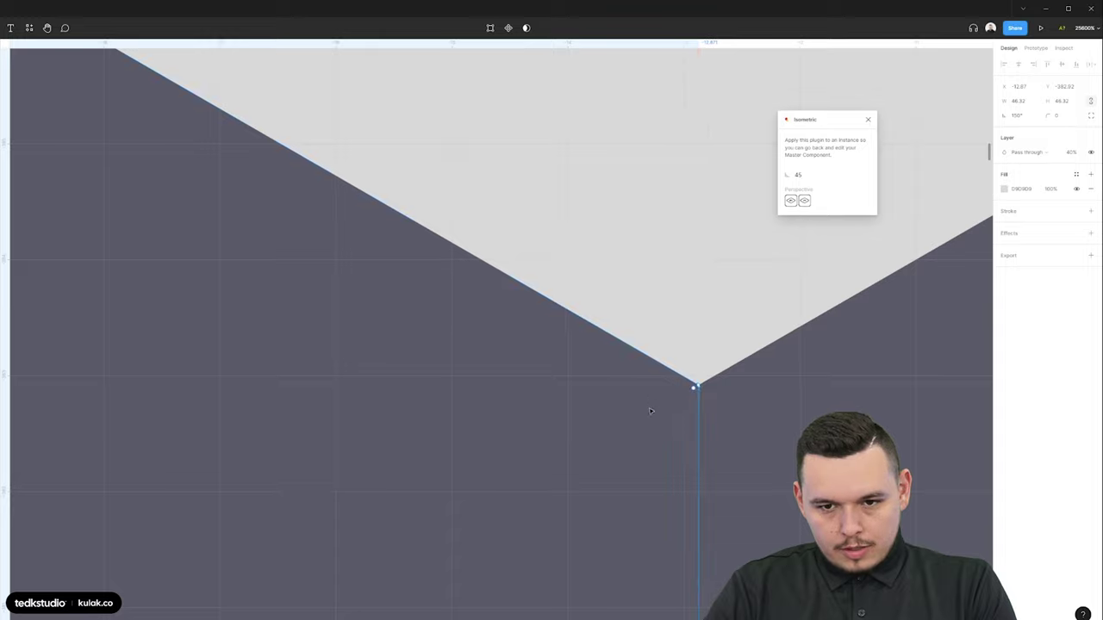
- Set the cube's right face to 60% layer opacity
key("shift+1")
left_click(635, 349)
key("6")
key("Escape")
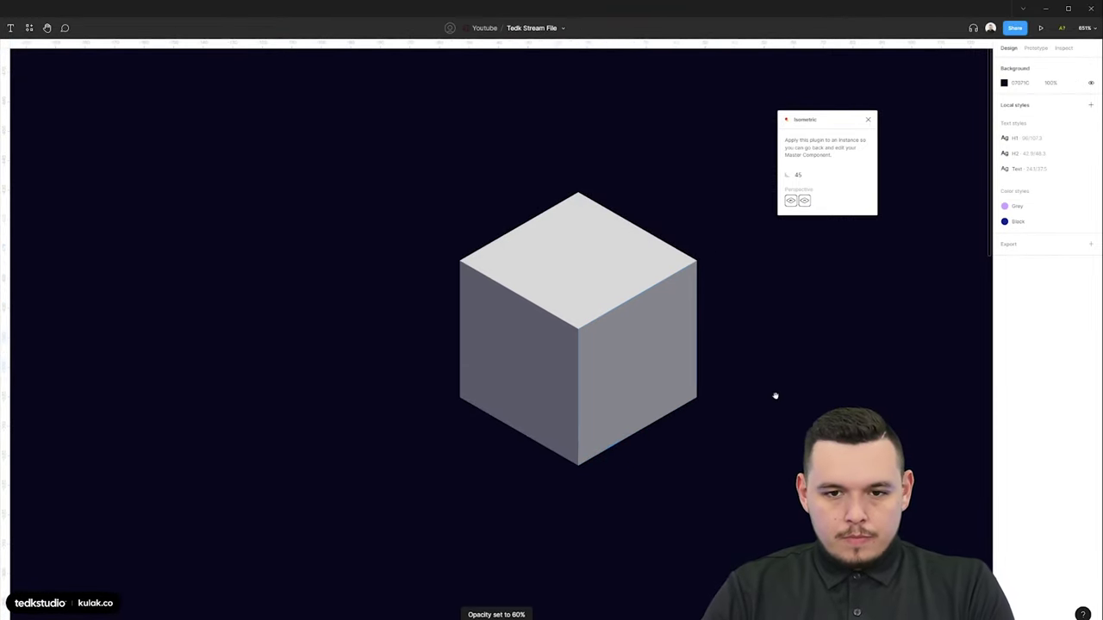
- Fill the cube's top face with the turquoise sampled from the small reference cubes, at 100% layer opacity
scroll(598, 359, "down", 5)
left_click_drag(606, 400, 617, 341)
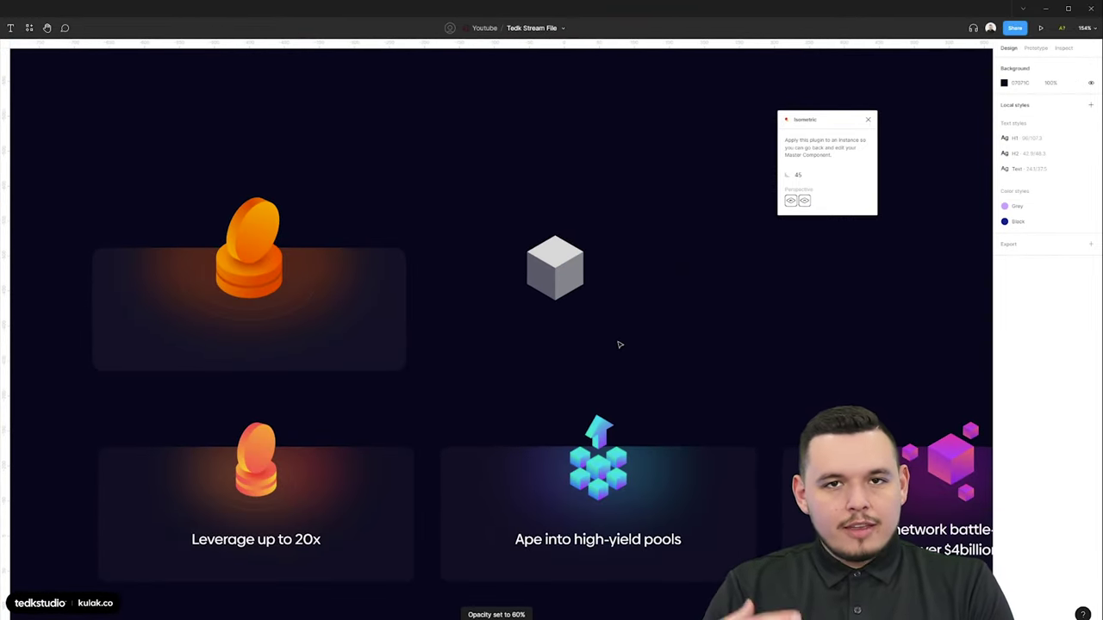
scroll(627, 427, "up", 5)
left_click(565, 420)
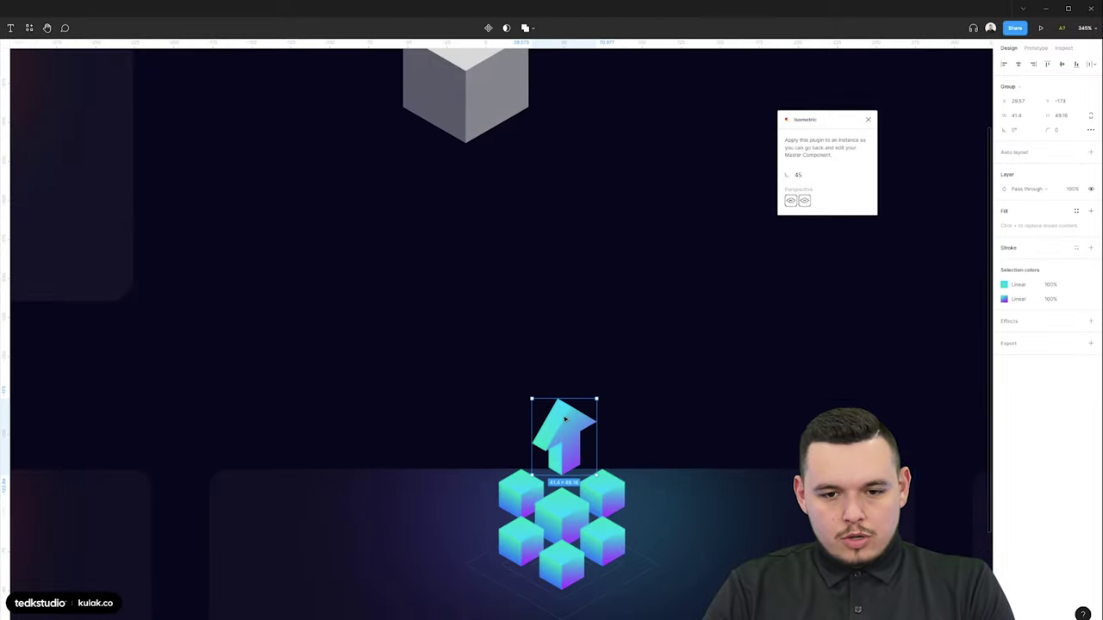
scroll(591, 205, "up", 3)
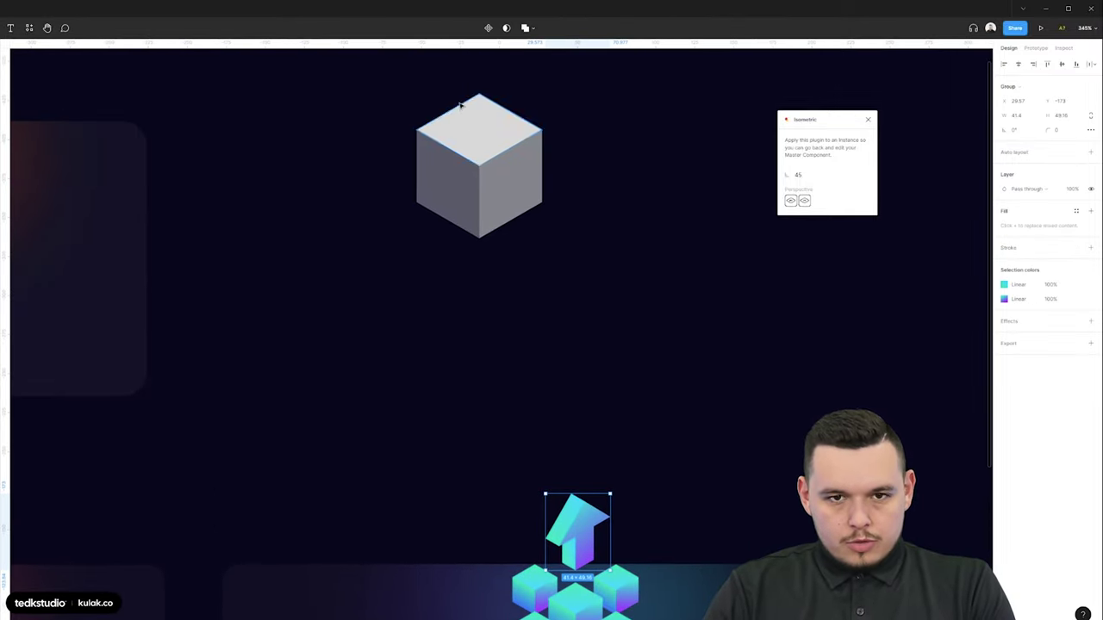
left_click(471, 119)
key("0")
key("i")
left_click(538, 565)
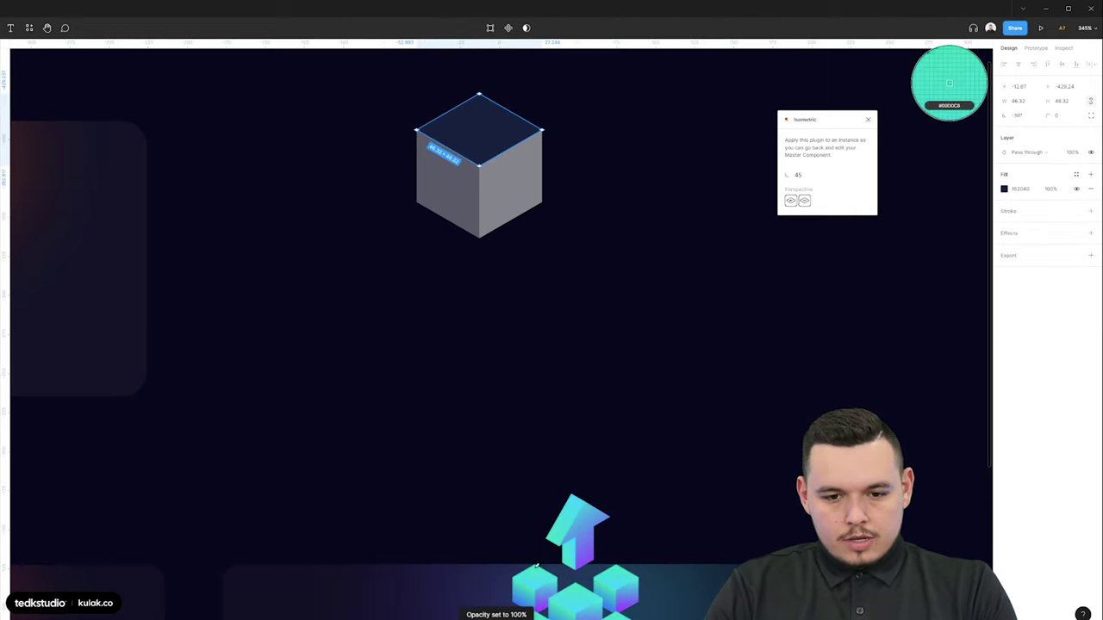
left_click(949, 84)
- Change the top face's fill to a linear gradient from turquoise to a light blue sampled from the reference cube
left_click(1005, 191)
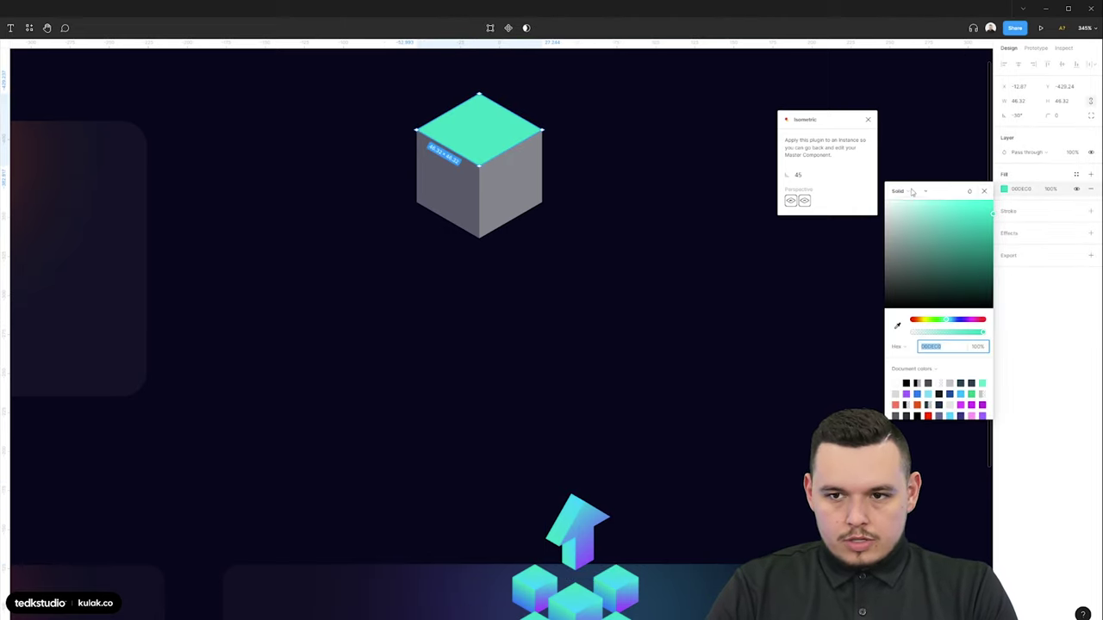
left_click(904, 191)
left_click(905, 205)
left_click(451, 153)
key("i")
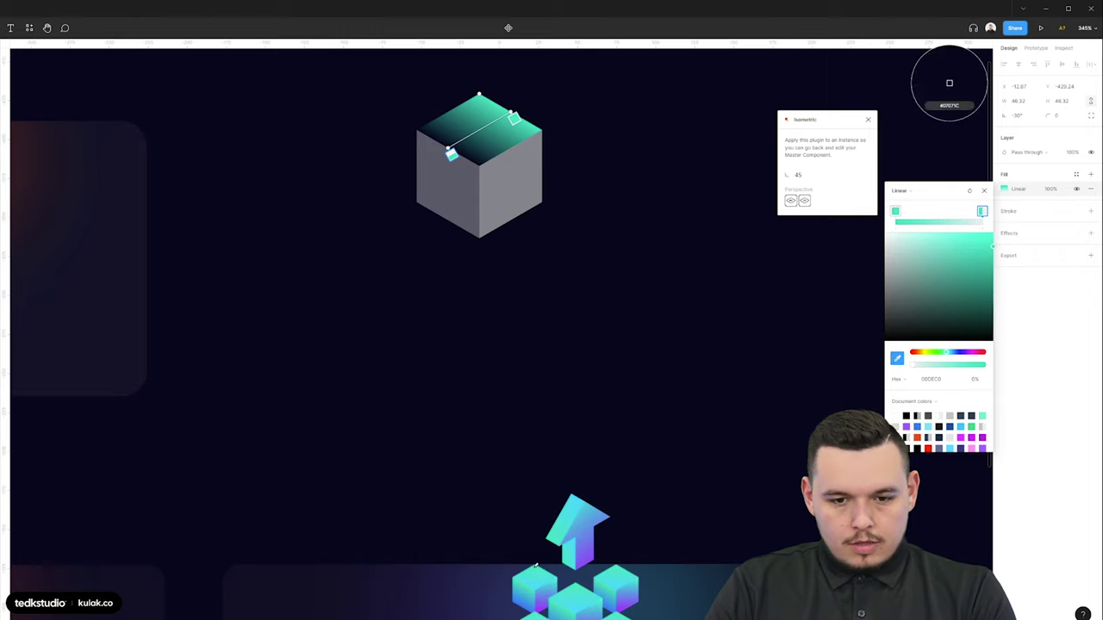
left_click(948, 83)
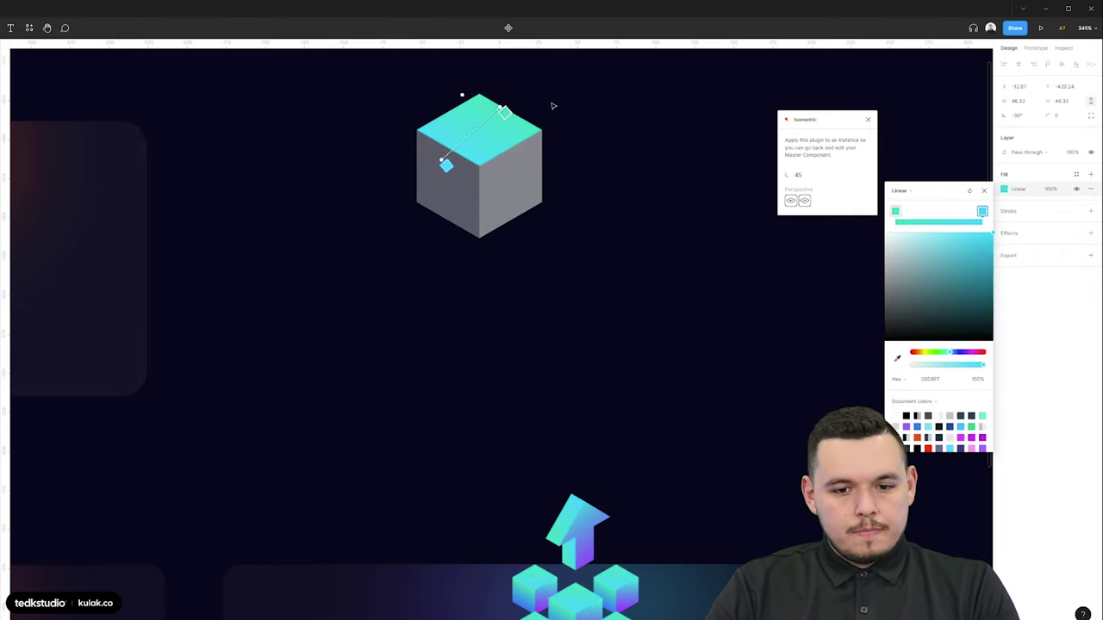
left_click(504, 176)
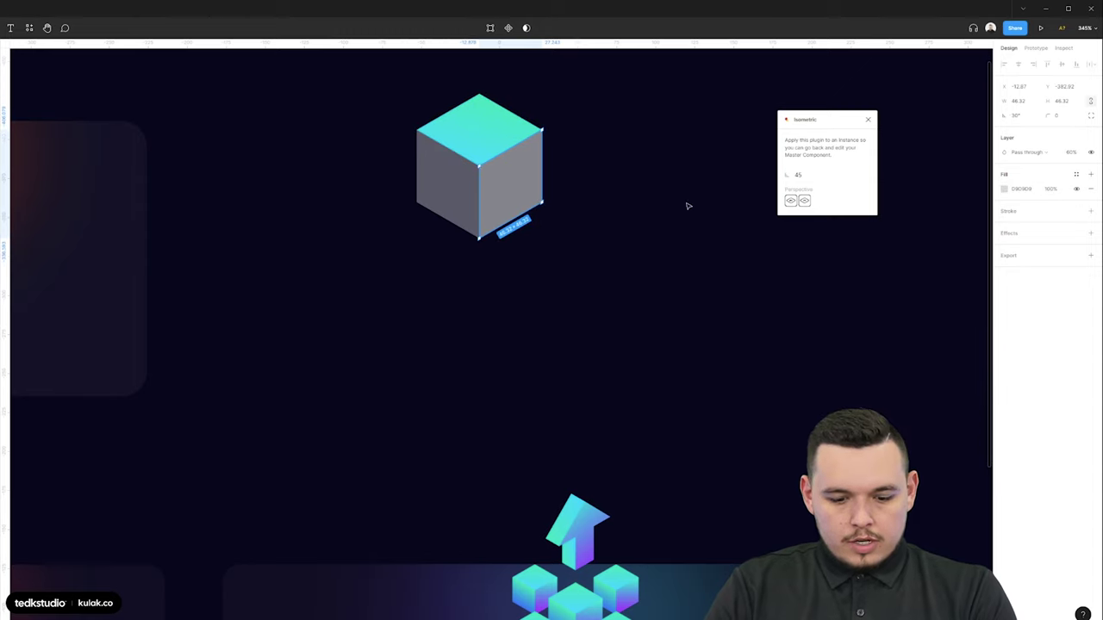
- Give the cube's right face a linear gradient from sampled turquoise to purple and set both side faces to 100% layer opacity
key("i")
left_click(948, 83)
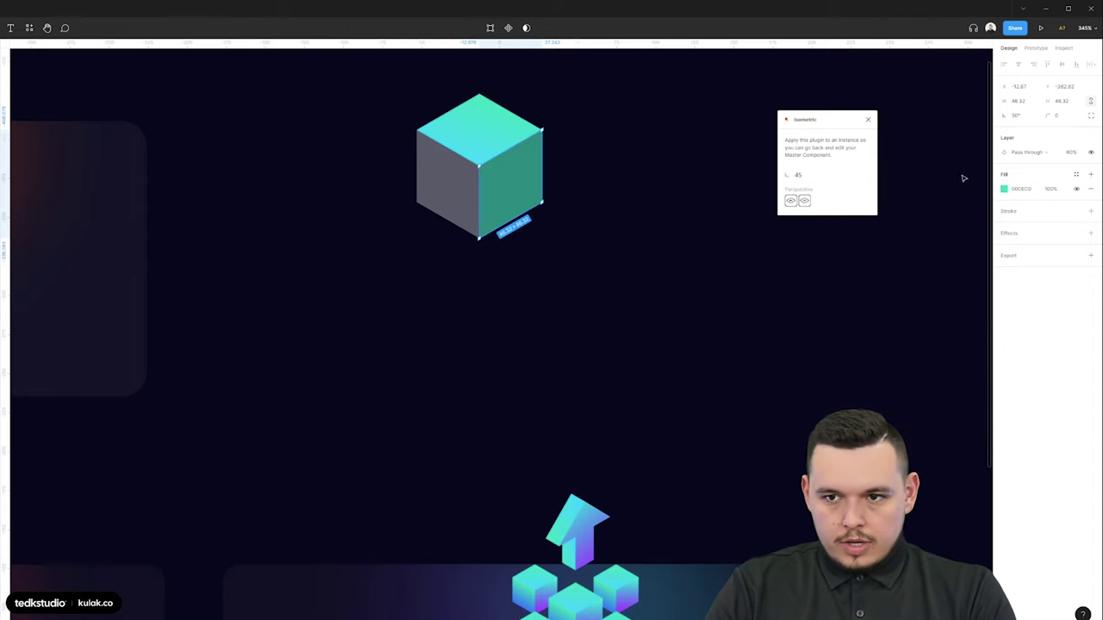
left_click(1003, 190)
left_click(917, 192)
left_click(910, 201)
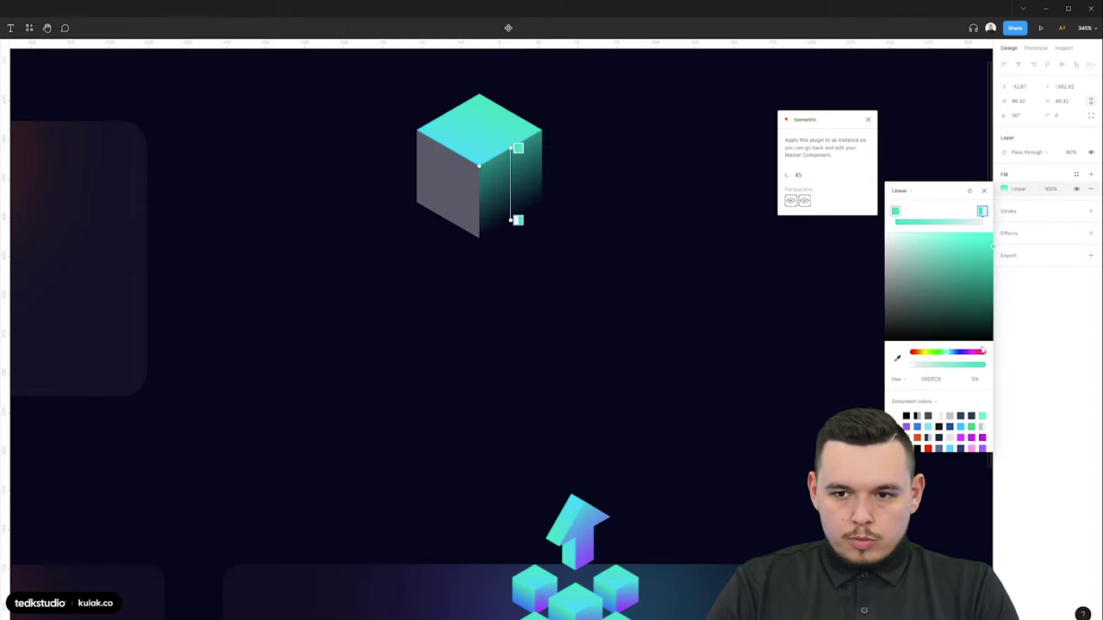
left_click(960, 353)
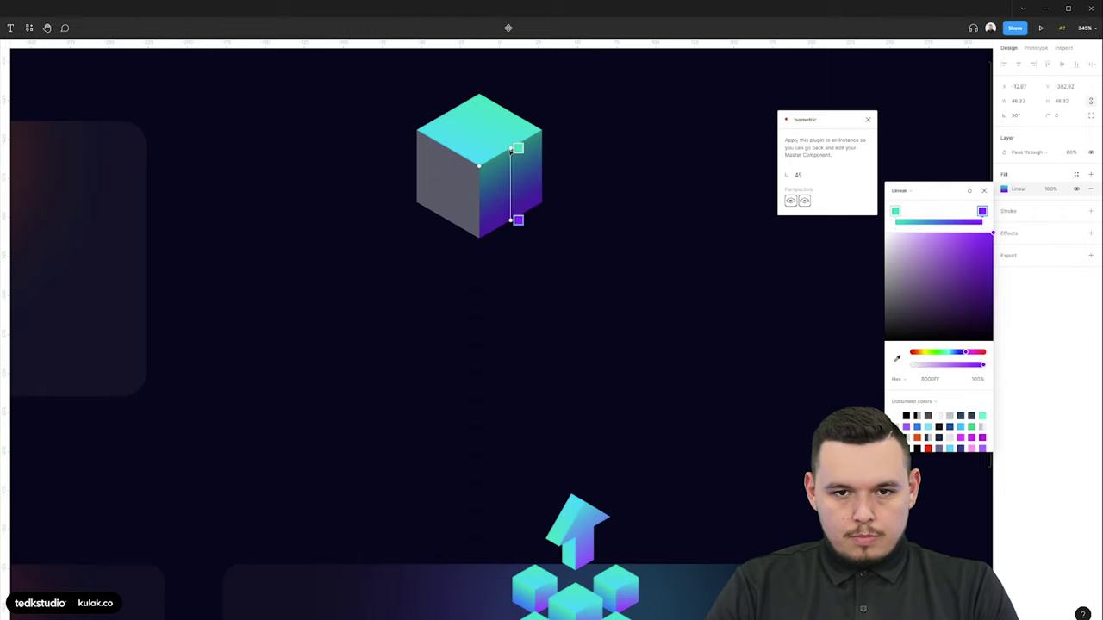
key("Escape")
key("0")
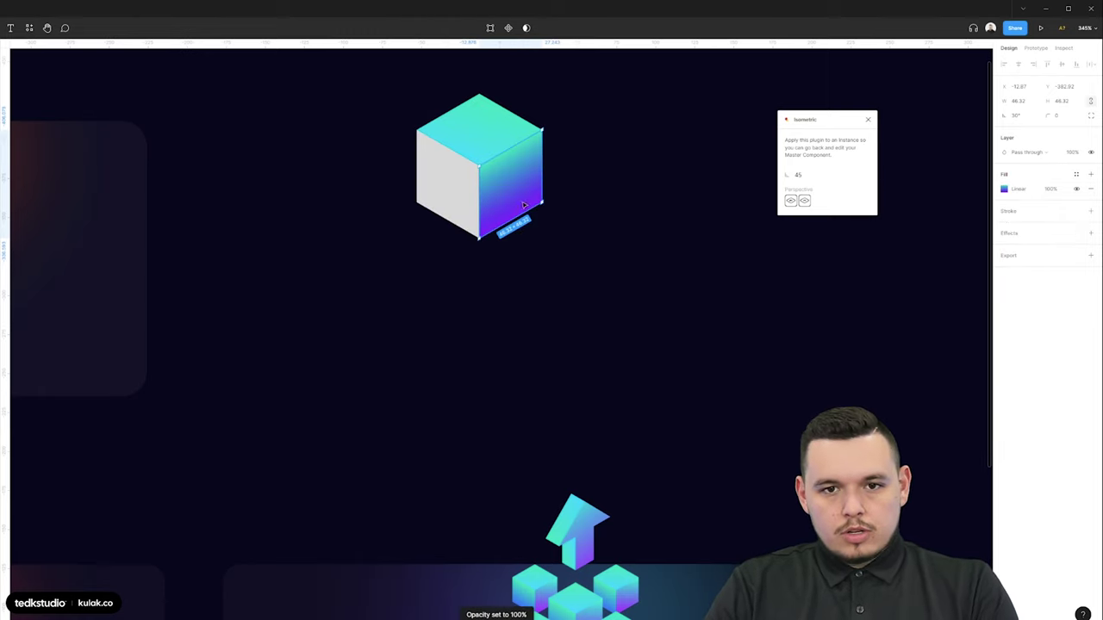
- Stretch the right face's gradient beyond its upper and lower ends, with a magenta end stop and a brighter turquoise start stop
left_click(1004, 189)
left_click_drag(510, 220, 505, 249)
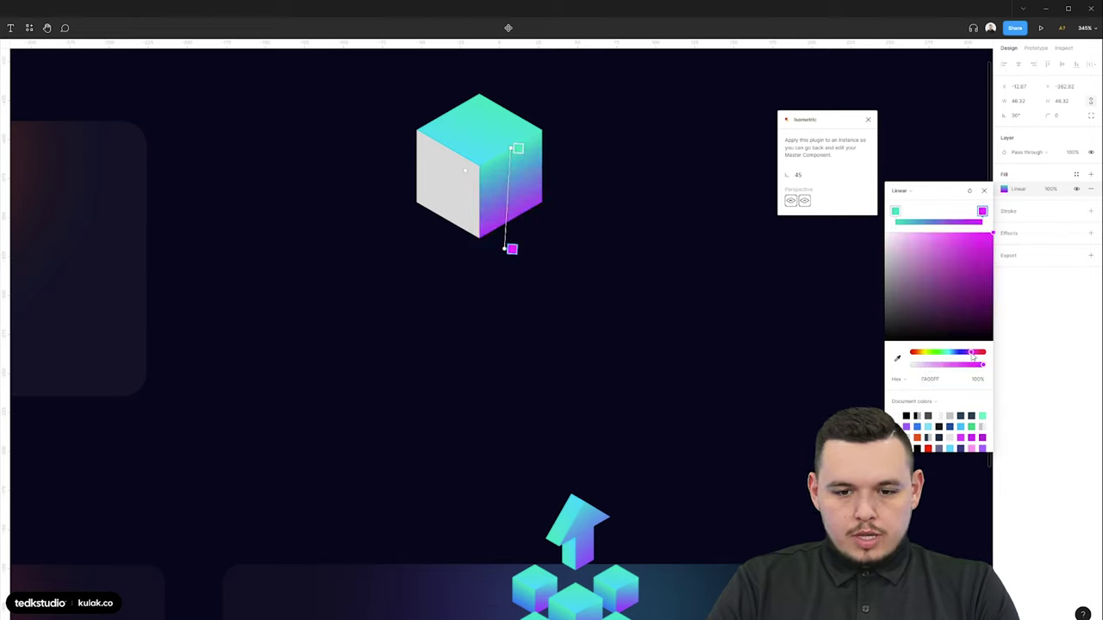
left_click_drag(513, 130, 507, 130)
left_click(515, 130)
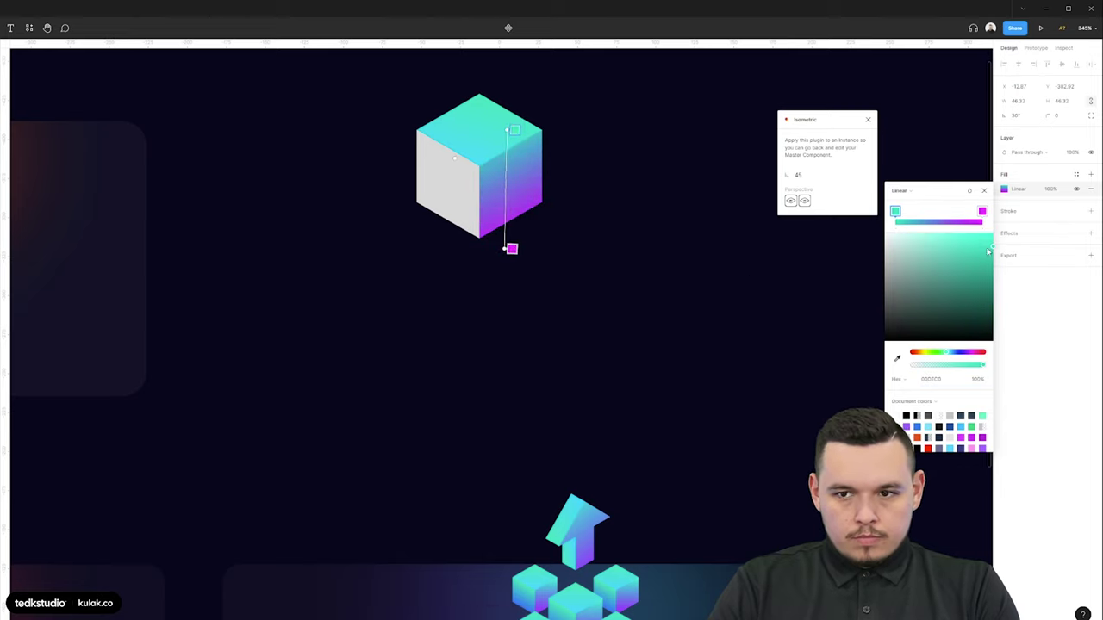
left_click_drag(962, 242, 996, 236)
left_click(629, 302)
scroll(655, 291, "left", 3)
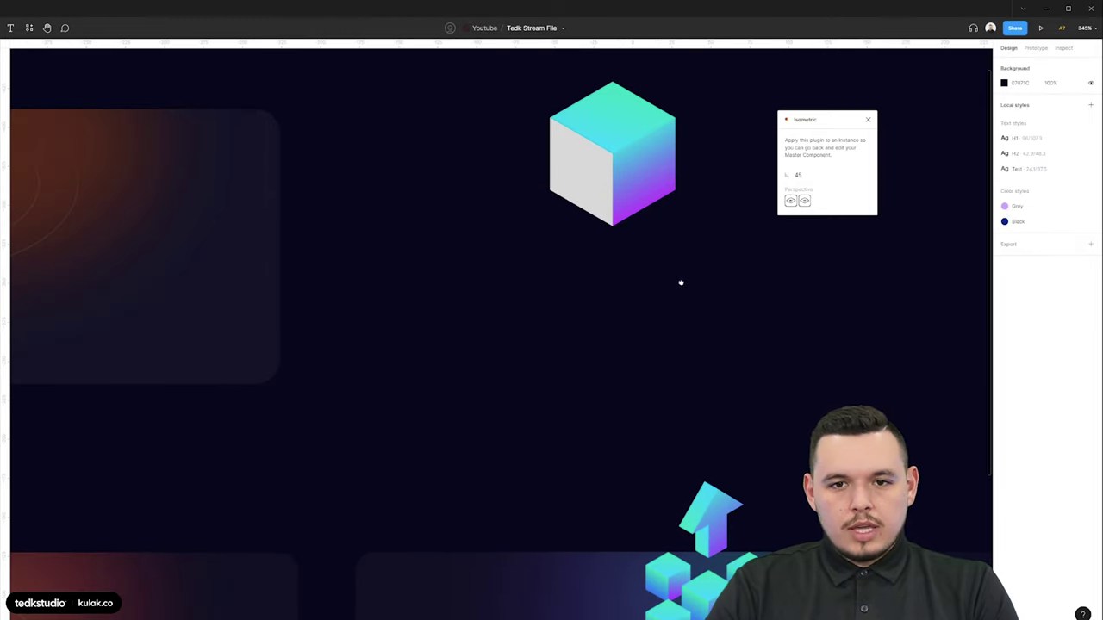
scroll(670, 281, "right", 2)
scroll(646, 302, "up", 2)
scroll(644, 315, "down", 3)
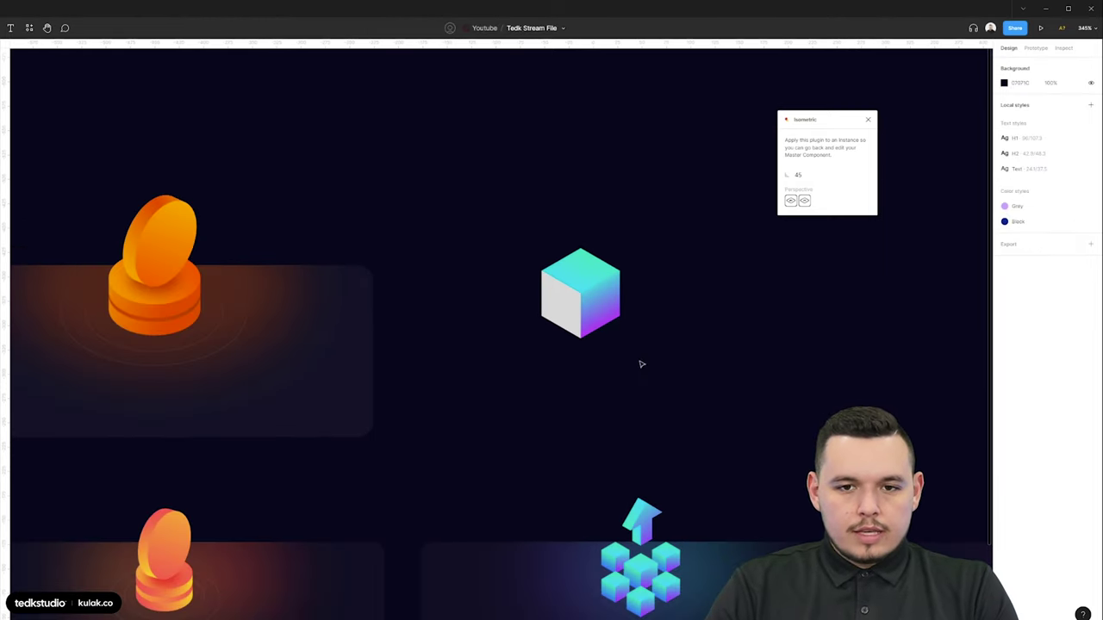
scroll(655, 366, "up", 3)
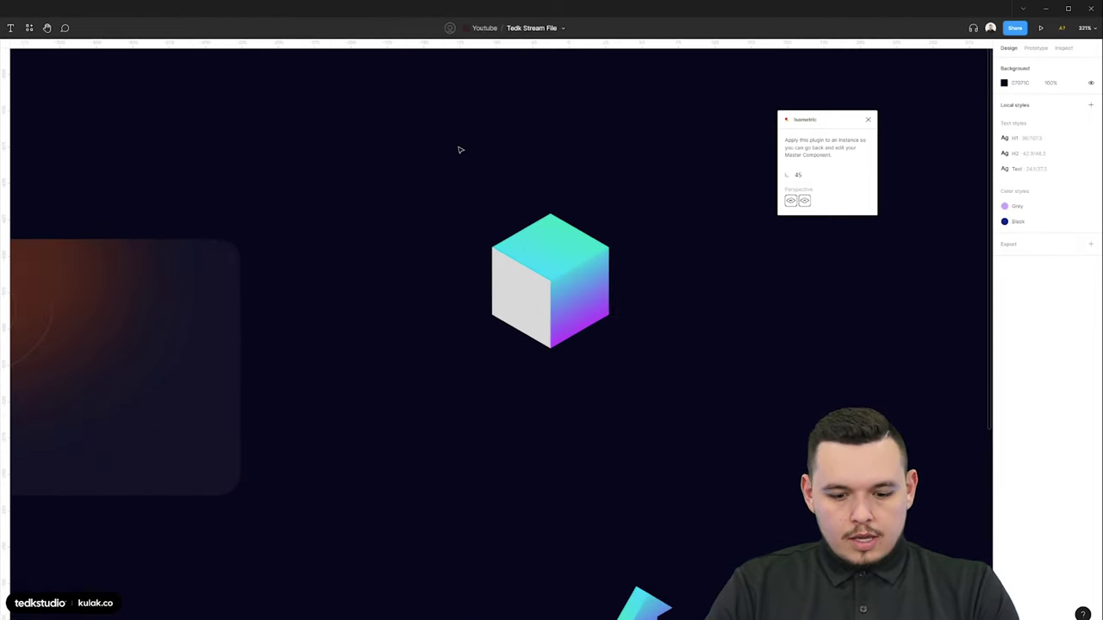
key("p")
left_click(403, 76)
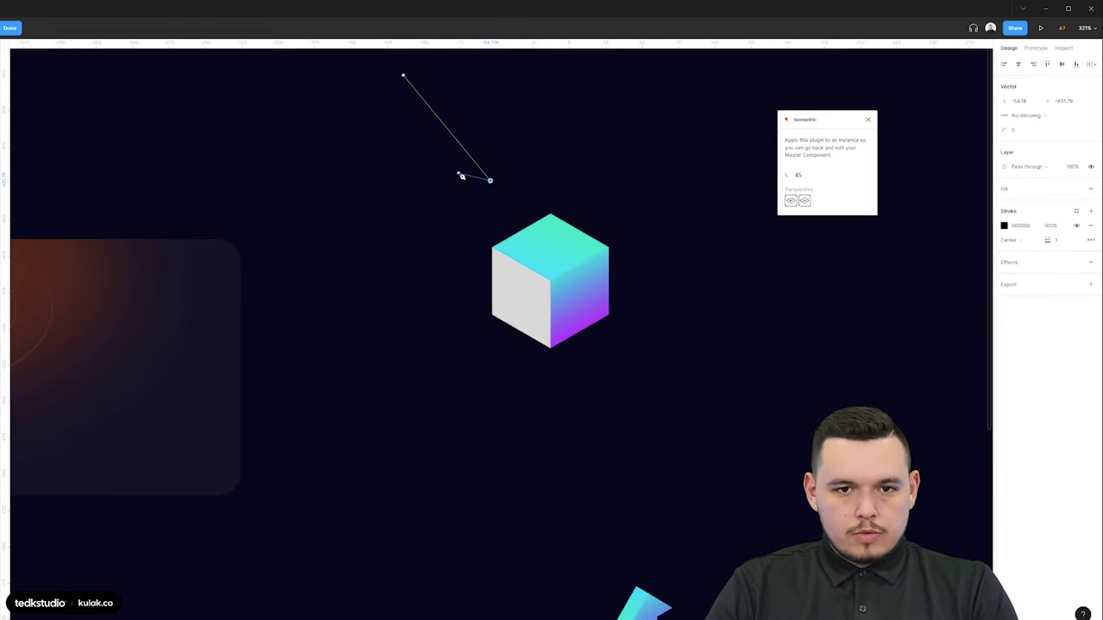
key("Escape")
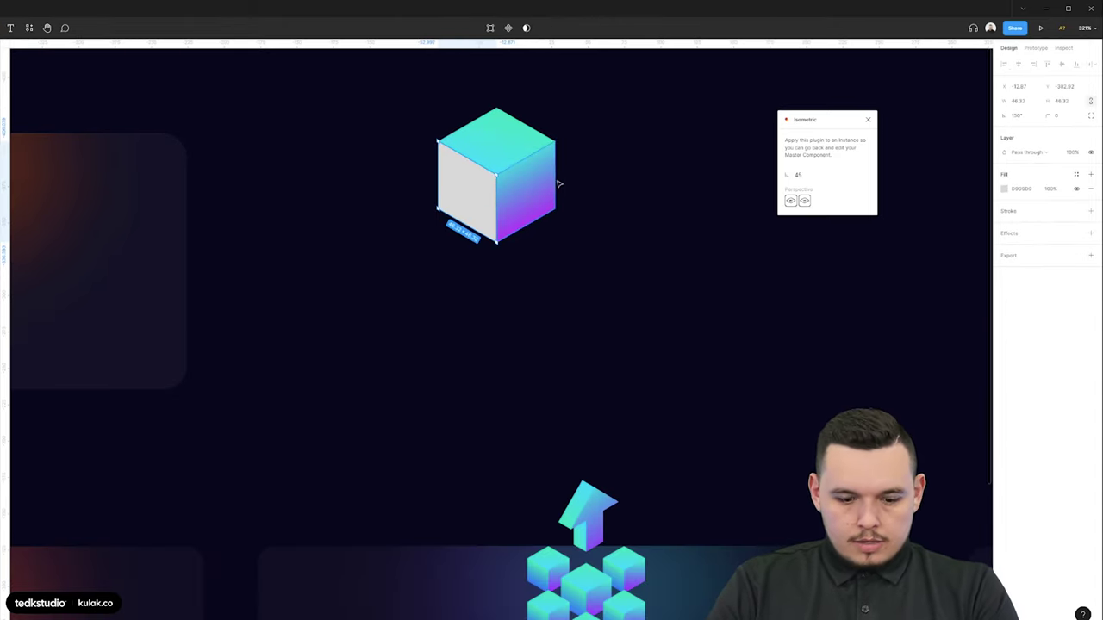
- Fill the cube's left face with turquoise sampled from the top face and change the fill to a linear gradient
key("i")
left_click(531, 136)
left_click(1005, 188)
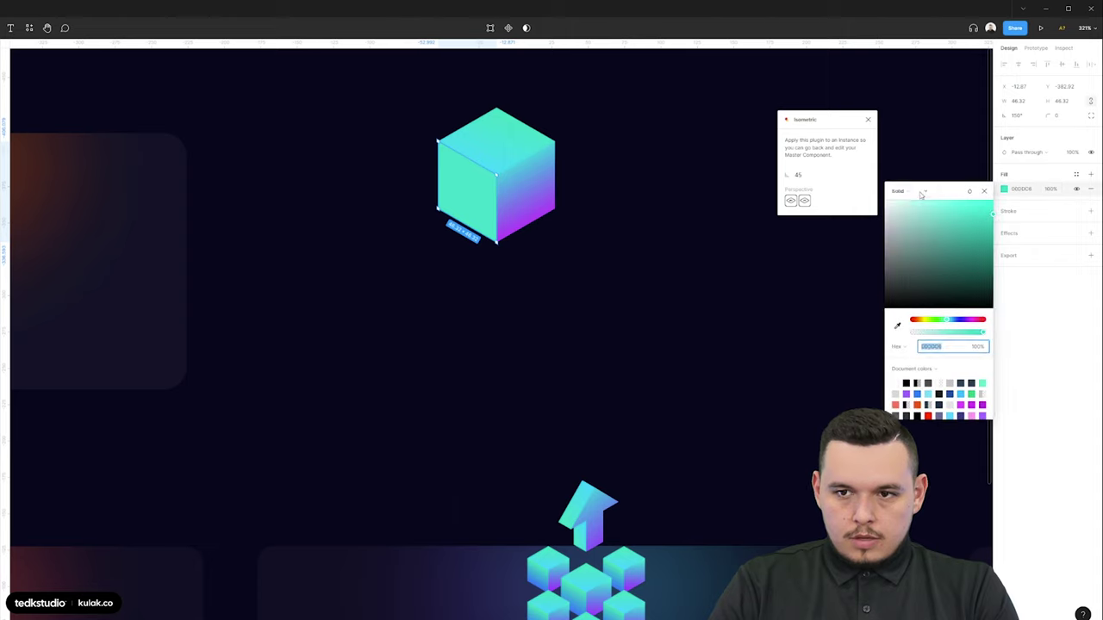
left_click(899, 190)
left_click(909, 200)
- Set the left face's gradient to run from a brightened turquoise sampled from the top face to a sampled blue
key("i")
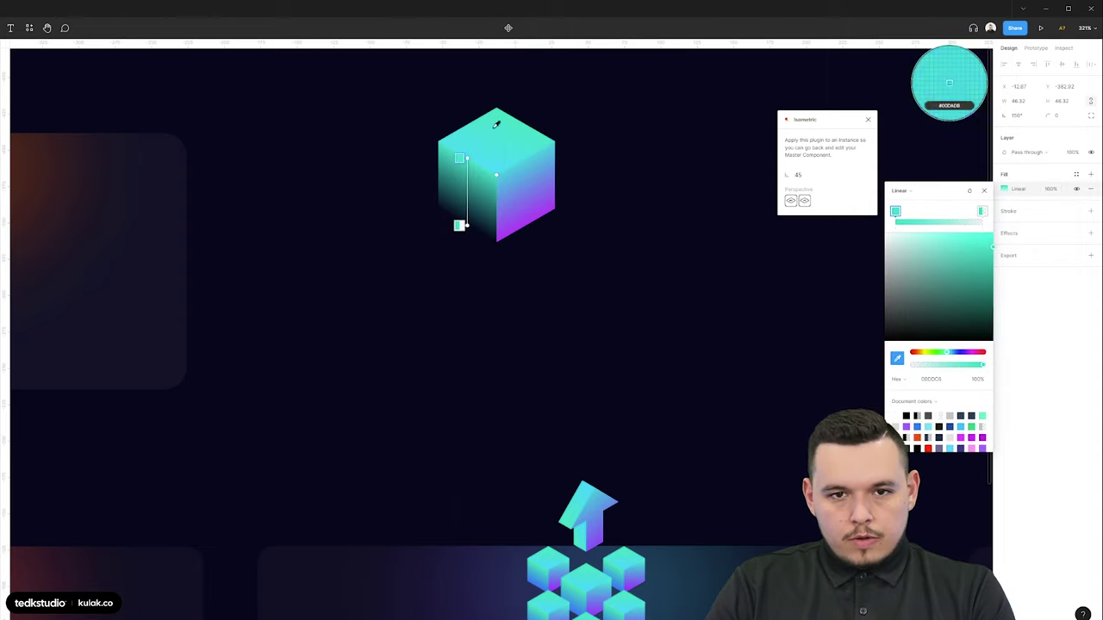
left_click(497, 125)
left_click_drag(991, 245, 990, 240)
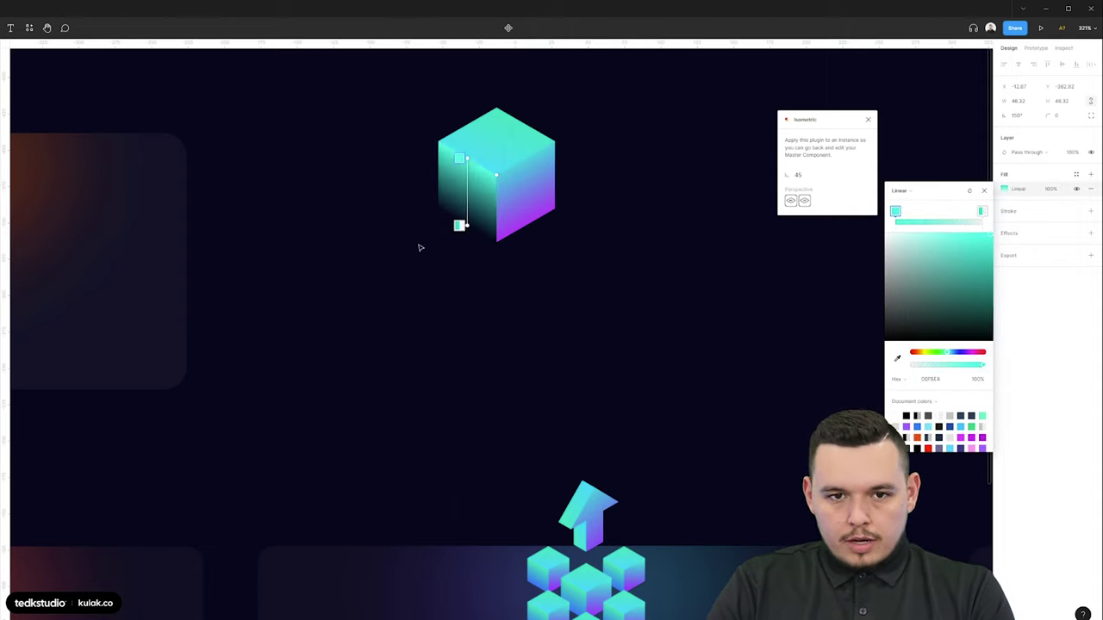
key("i")
left_click(947, 81)
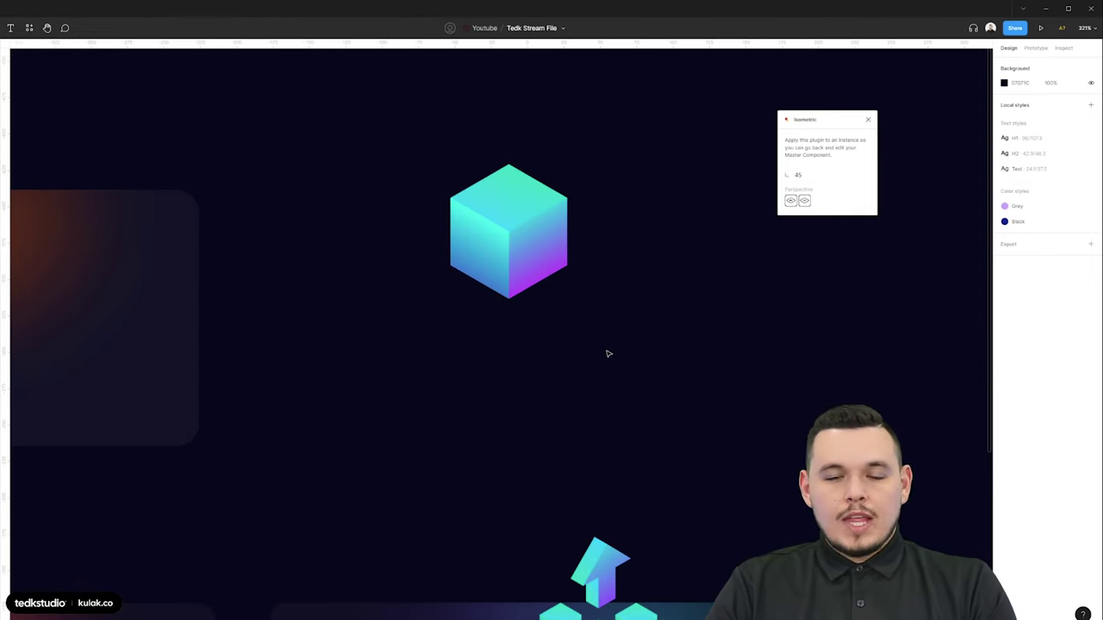
- Group the cube's three faces
left_click_drag(675, 201, 344, 393)
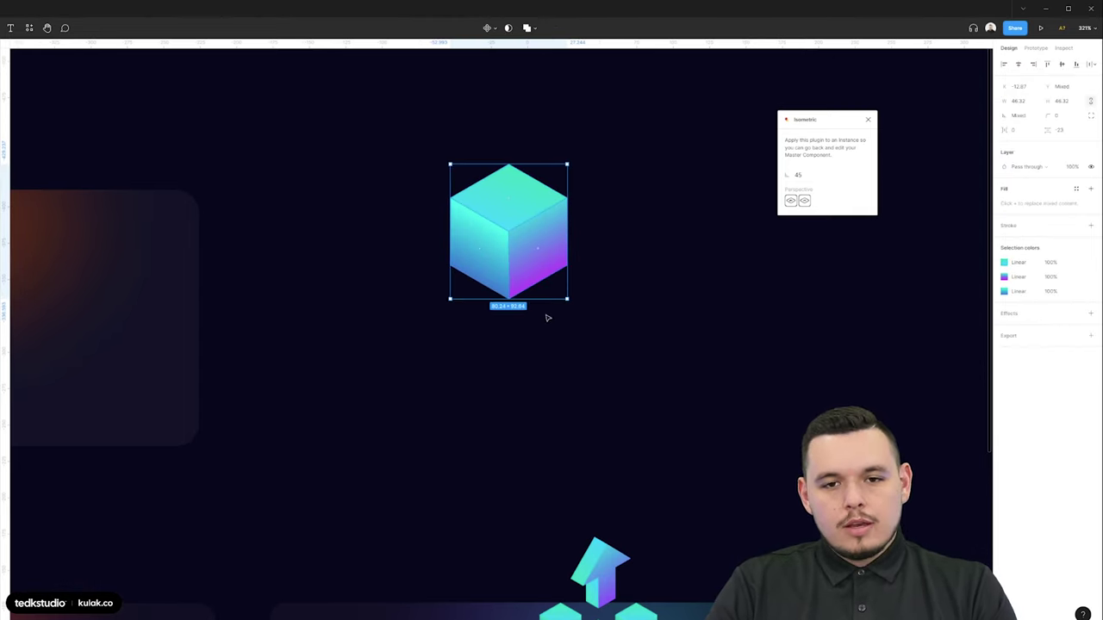
key("ctrl+g")
left_click_drag(647, 330, 522, 241)
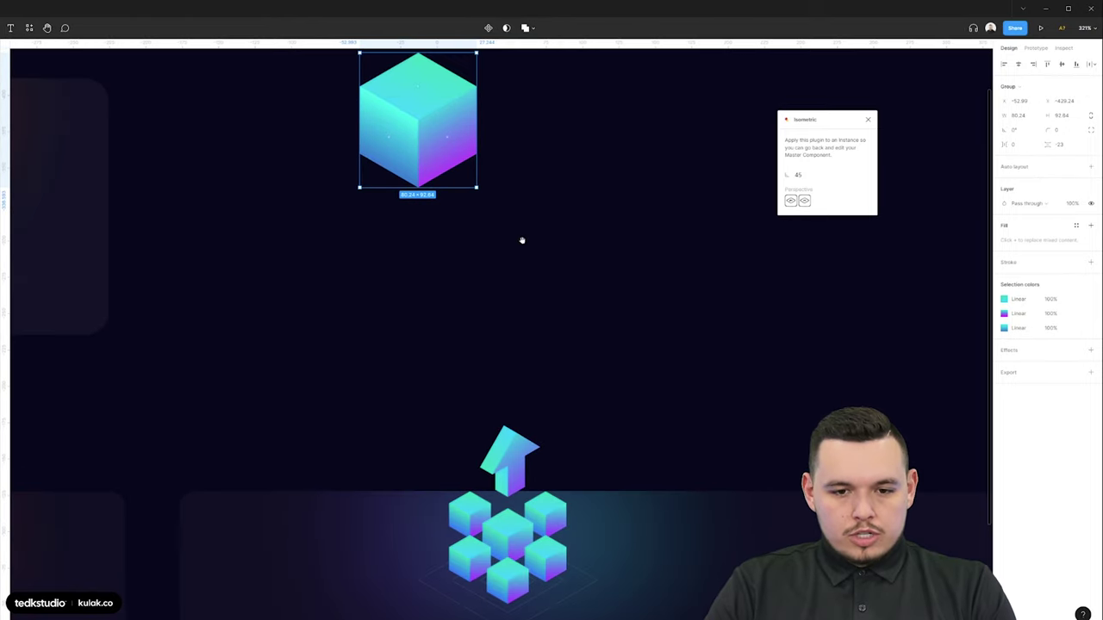
- Duplicate the cube, scale the copy down to about 55 × 63, and place small copies left, right and in front of the original
scroll(522, 241, "down", 2)
left_click_drag(462, 172, 510, 197)
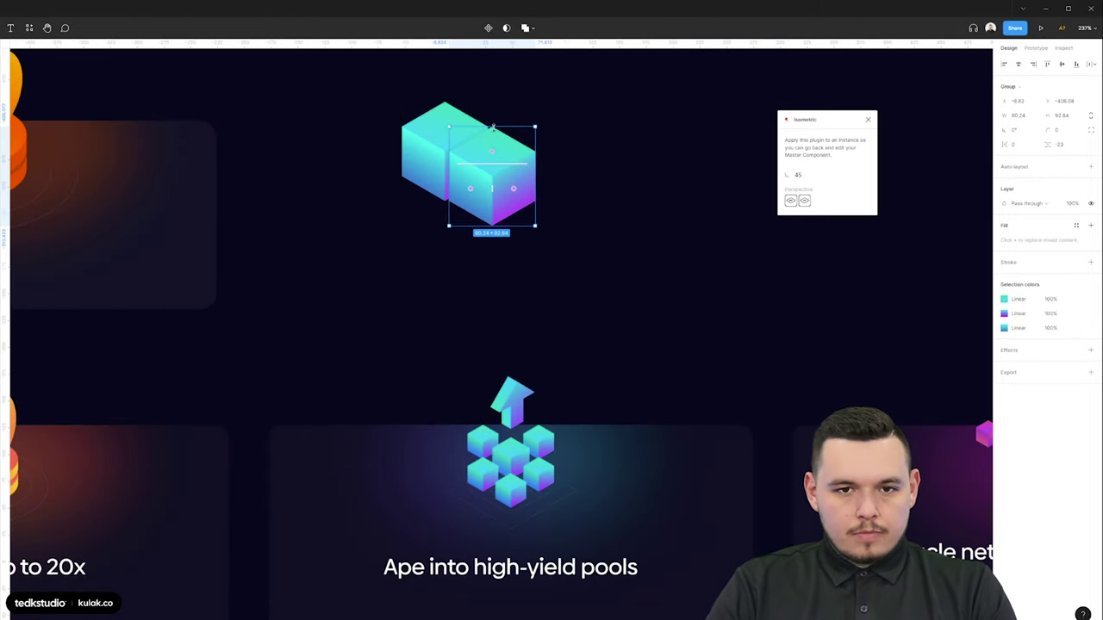
left_click_drag(492, 126, 520, 198)
left_click_drag(521, 197, 396, 195)
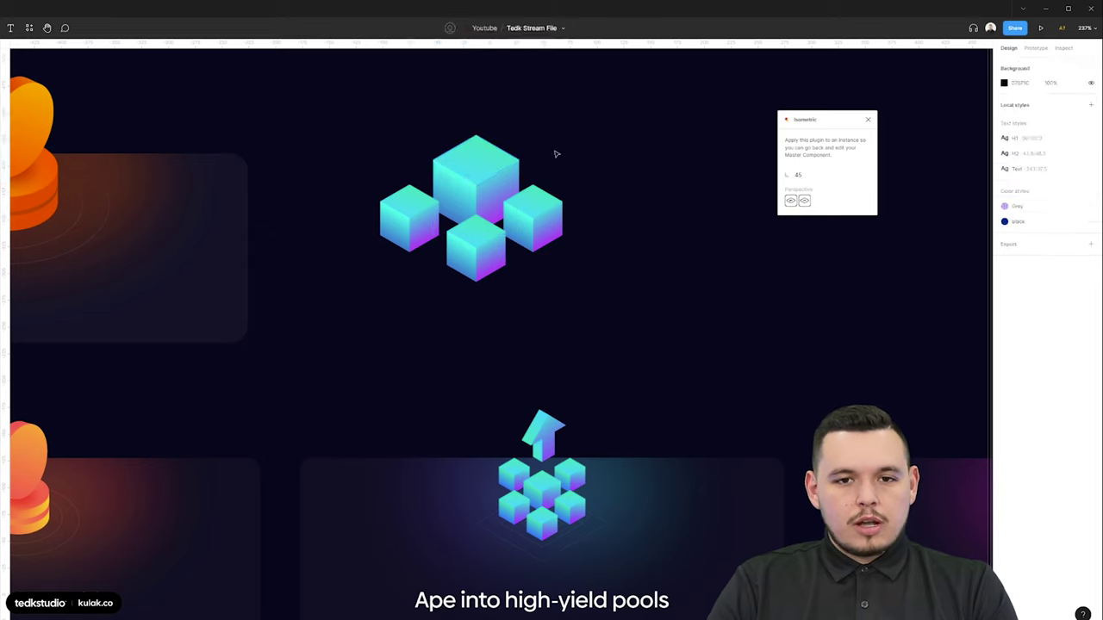
- Make a base plate about 137 × 137 from the large cube's top face, solid red at 30% layer opacity, behind the cubes
key("4")
left_click_drag(474, 181, 475, 282)
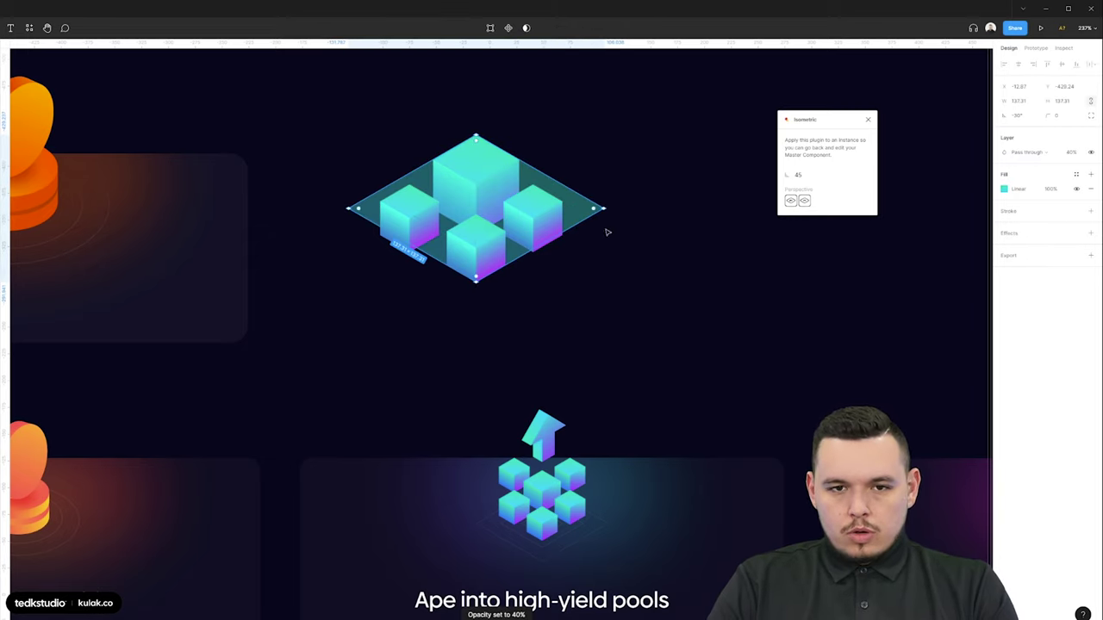
left_click(1012, 193)
left_click_drag(917, 352, 892, 341)
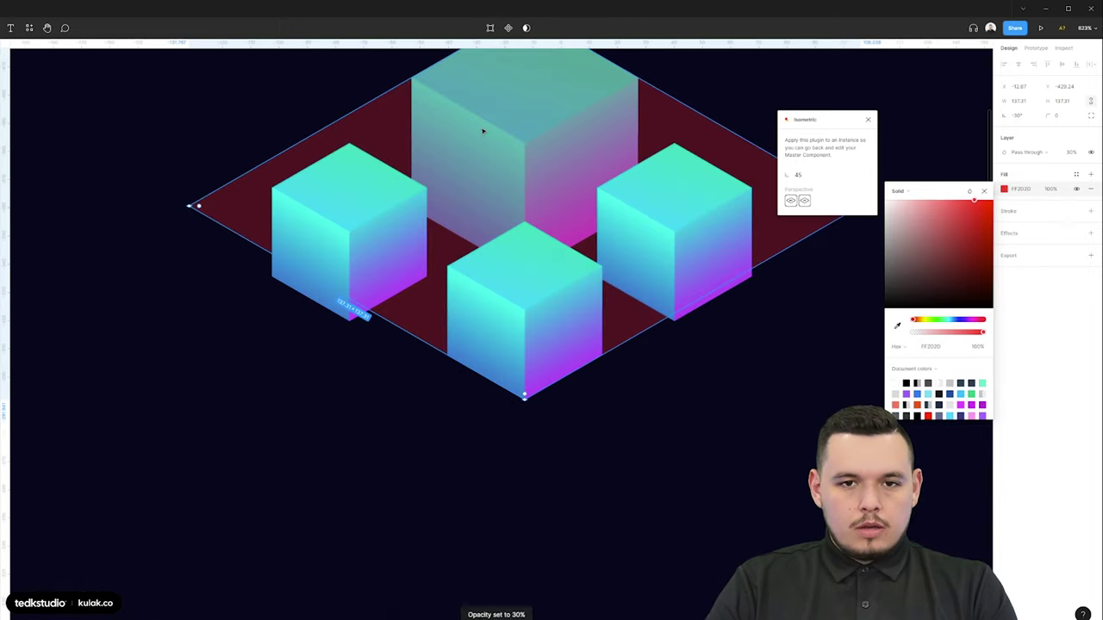
key("ctrl+[")
- Reposition the left, right and front small cubes so that they sit within the red base plate
left_click(329, 234)
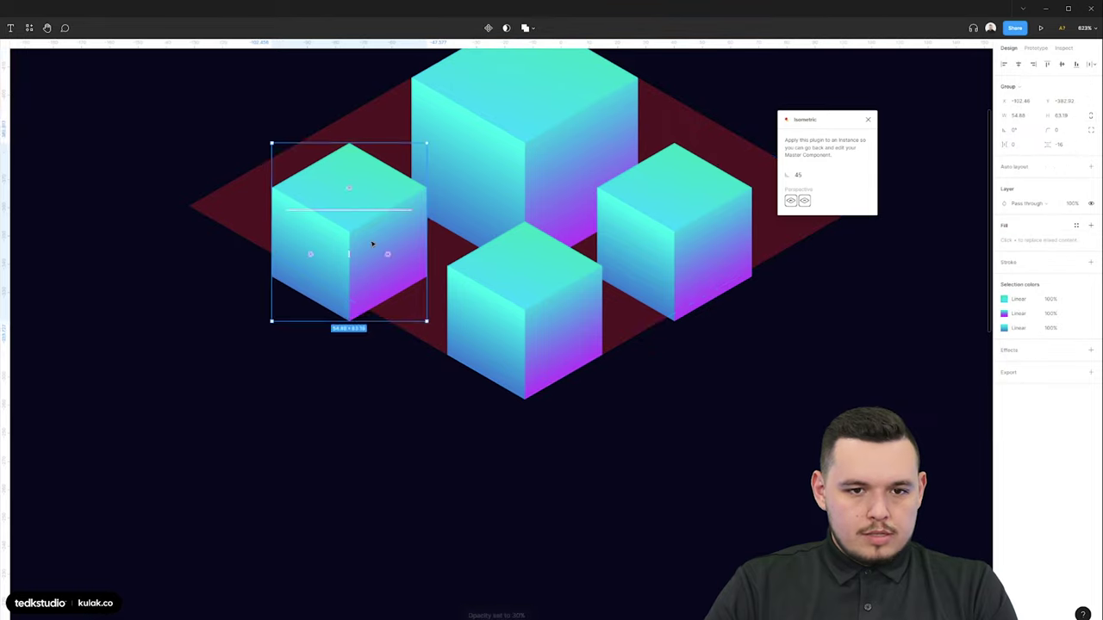
left_click_drag(372, 244, 373, 222)
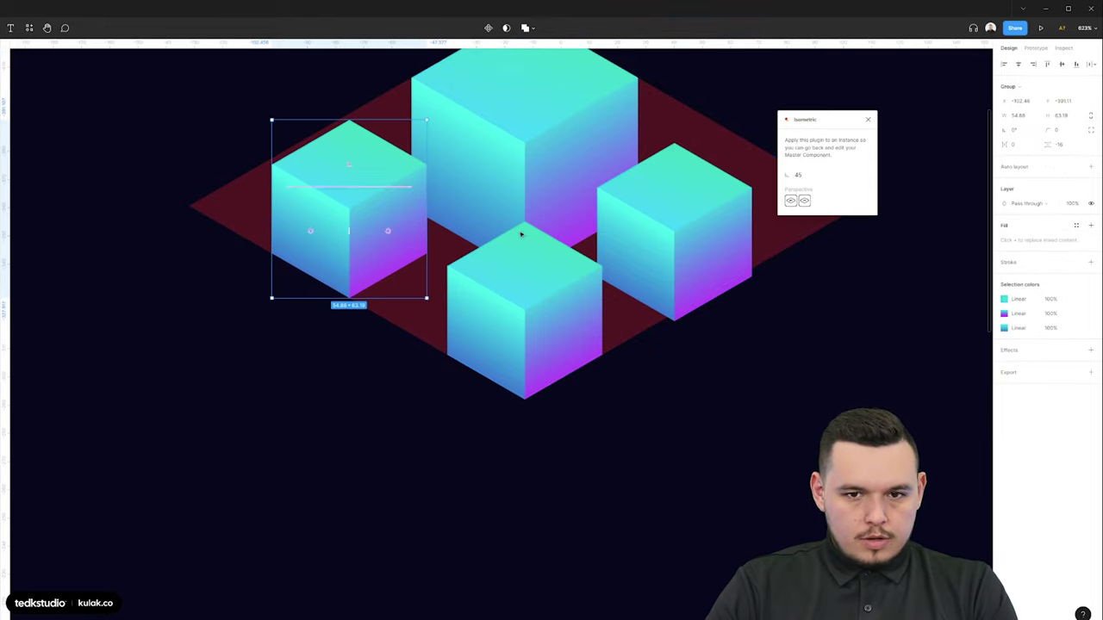
left_click(714, 253)
left_click_drag(714, 295, 714, 288)
left_click_drag(567, 344, 558, 345)
left_click(424, 327)
left_click(419, 403)
scroll(414, 401, "down", 2)
- Duplicate the left and right small cubes straight upward to form the back pair behind the large cube
left_click(599, 293)
left_click_drag(605, 293, 615, 178)
left_click(379, 285, "shift")
left_click(660, 283)
scroll(663, 285, "down", 3)
scroll(617, 245, "up", 3)
left_click(603, 250)
left_click(389, 257)
left_click_drag(390, 257, 390, 160, "alt")
scroll(552, 250, "down", 3)
left_click(644, 275)
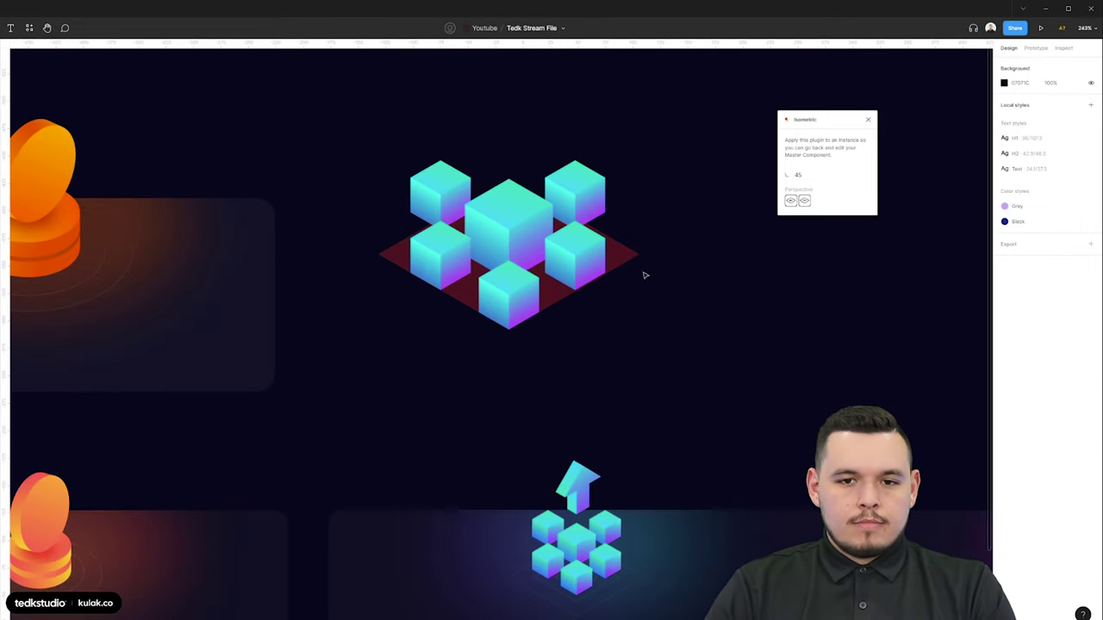
- Draw a closed upward-pointing arrow outline with the Pen tool above the cube cluster, about 54 wide and 64 high
scroll(648, 286, "up", 3)
scroll(655, 295, "down", 2)
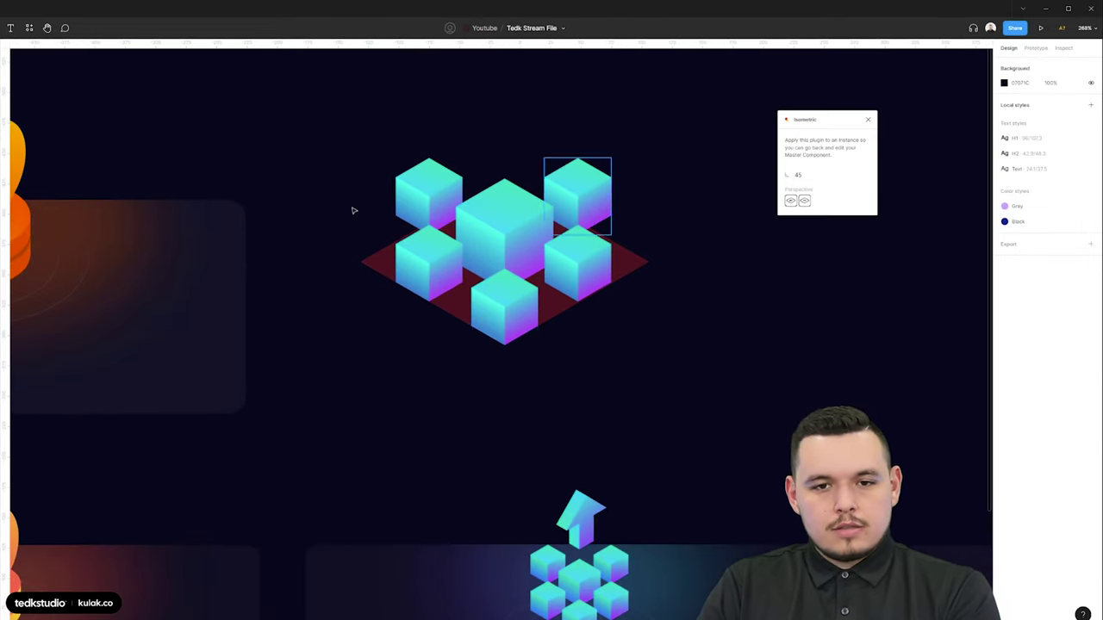
scroll(640, 470, "up", 1)
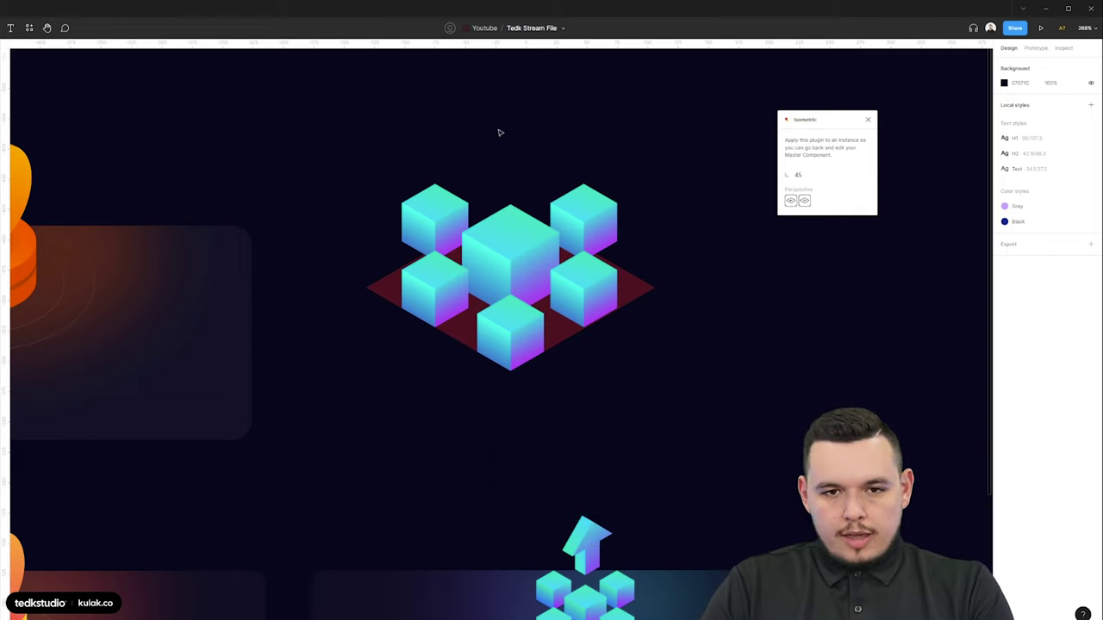
left_click_drag(530, 145, 497, 184)
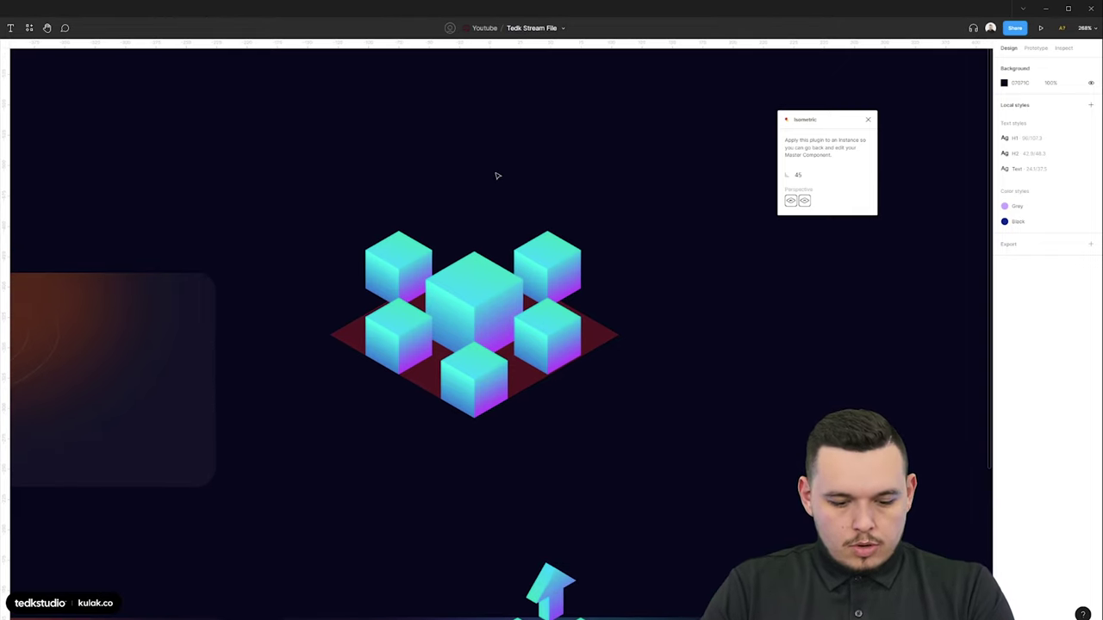
left_click(496, 106)
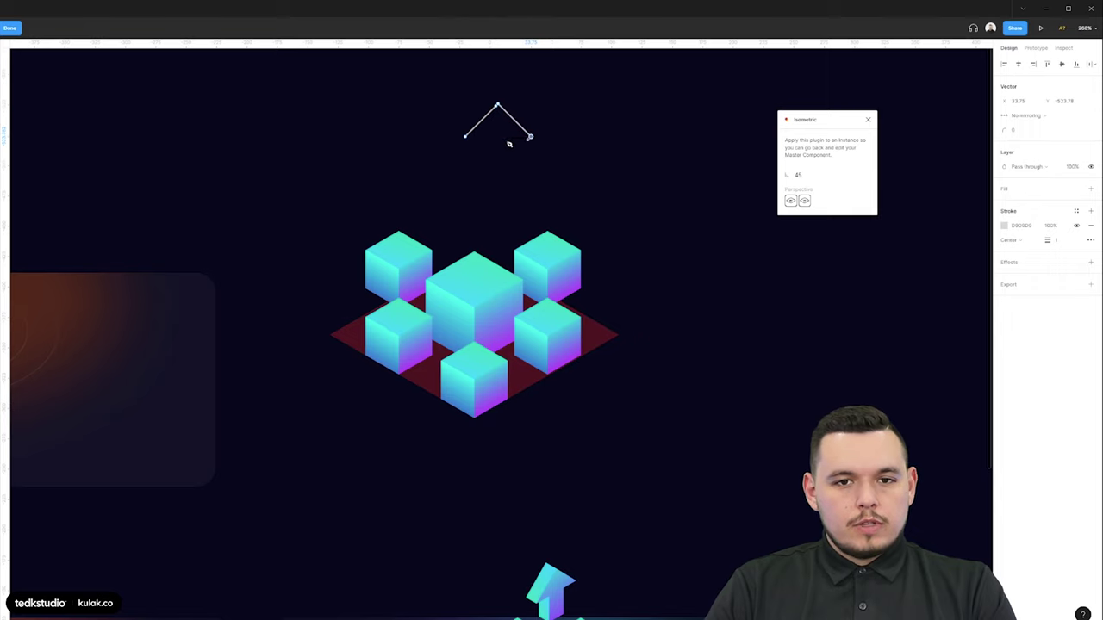
scroll(472, 93, "up", 5)
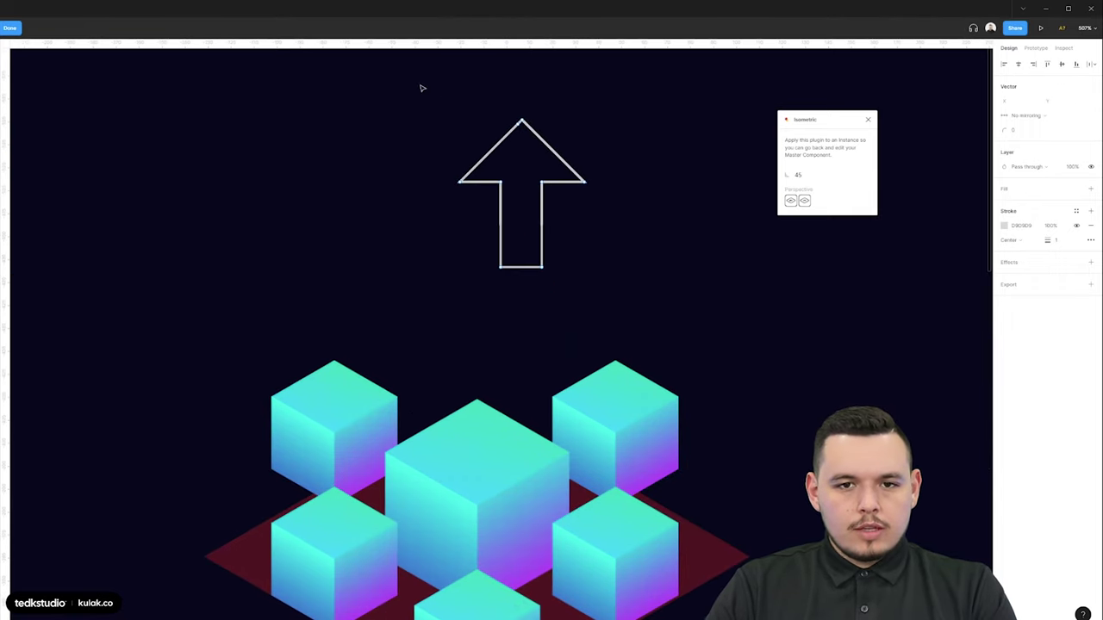
- Delete the arrow's left-half points and extend its bottom edge to the centre line, leaving a clean right half
left_click_drag(419, 89, 509, 289)
key("Delete")
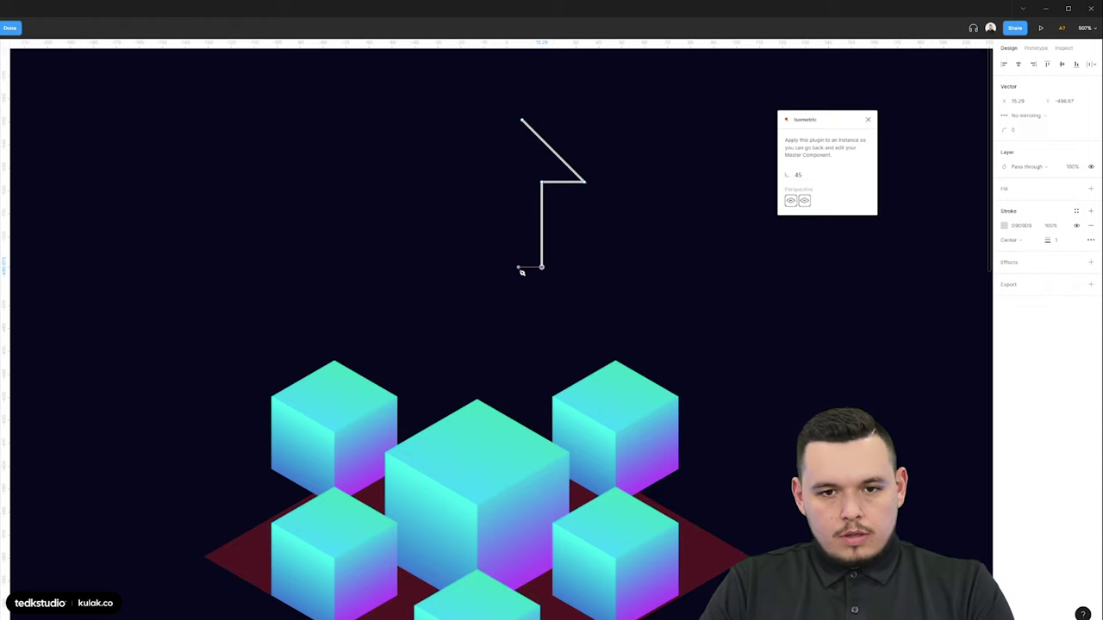
key("Escape")
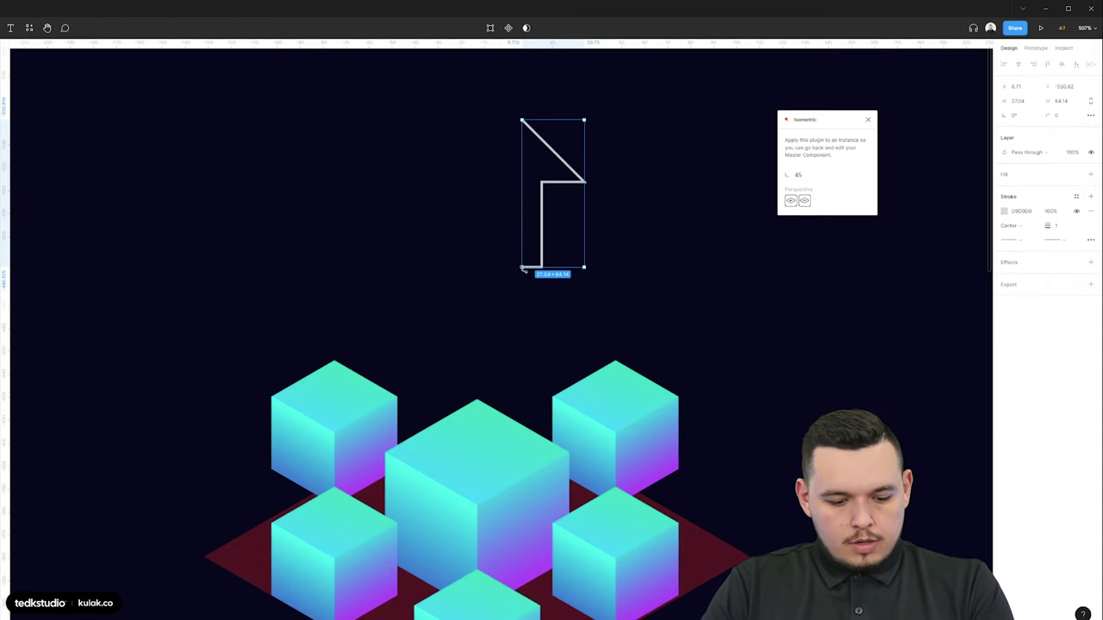
- Duplicate the half arrow, flip it horizontally, align it at the centre line and flatten both halves into one arrow
key("ctrl+d")
key("shift+h")
left_click_drag(546, 222, 485, 224)
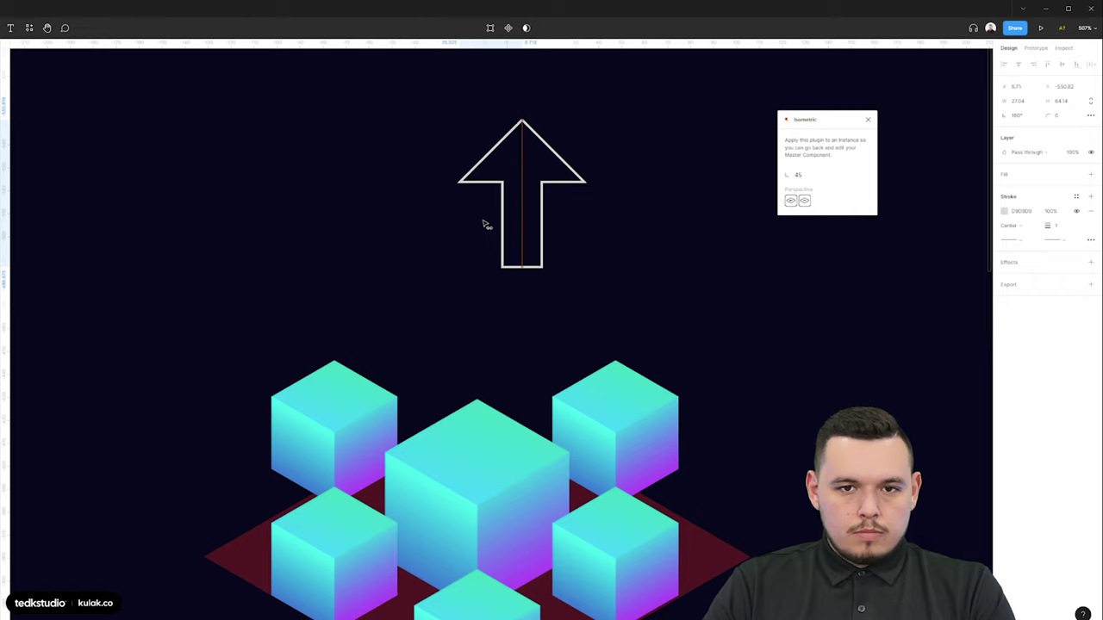
left_click(567, 164, "shift")
key("ctrl+e")
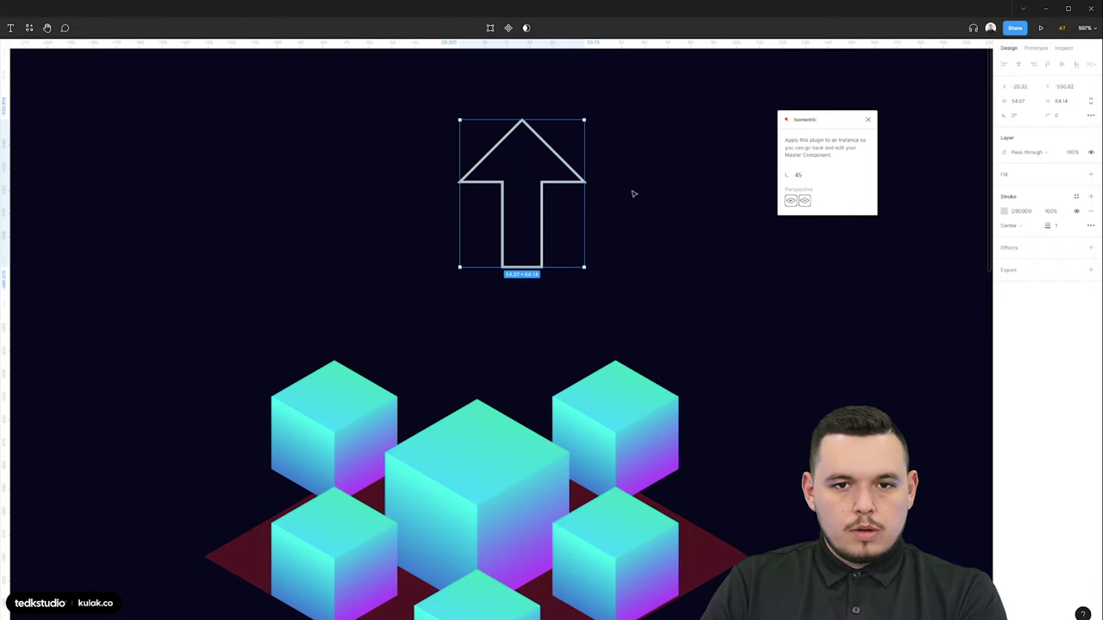
- Swap the arrow's stroke for a solid light grey fill and enlarge the arrow to about 66 × 69
key("shift+x")
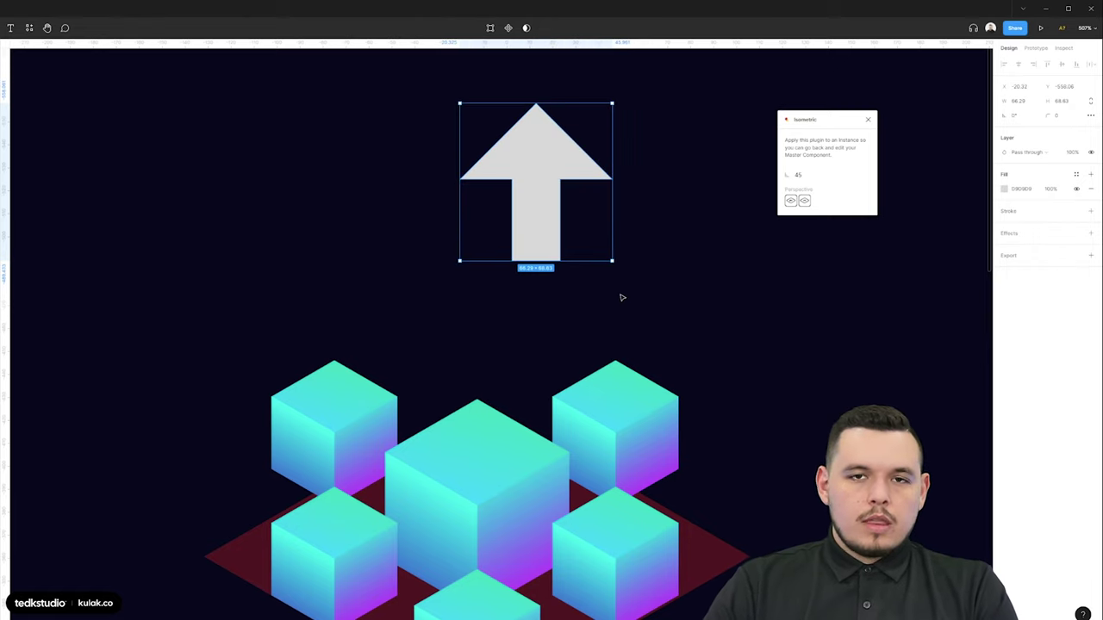
scroll(657, 289, "down", 2)
left_click_drag(657, 290, 632, 302)
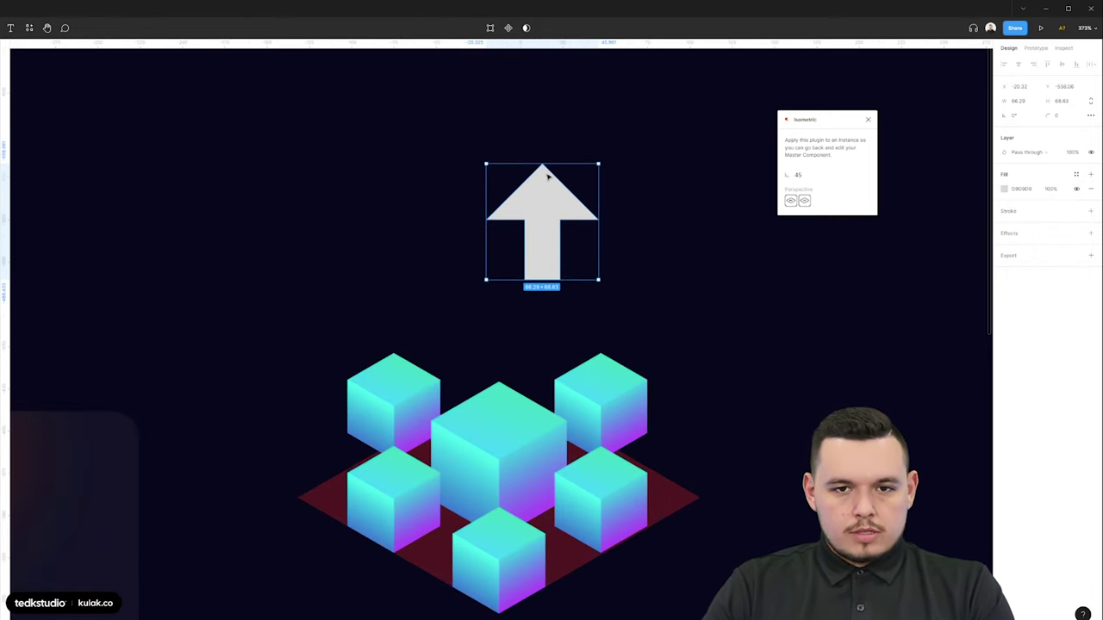
- Enlarge the arrow to about 82 × 85, convert it to an upright isometric arrow rotated to 30° and raise it above the cubes
left_click_drag(549, 164, 552, 136)
left_click_drag(551, 201, 518, 246)
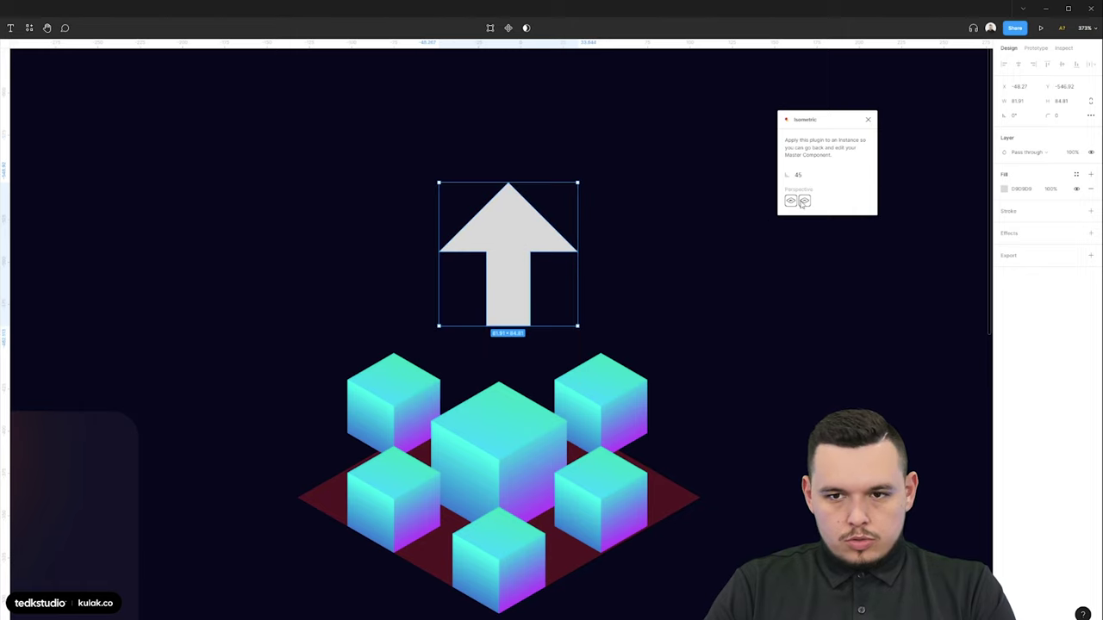
left_click(802, 202)
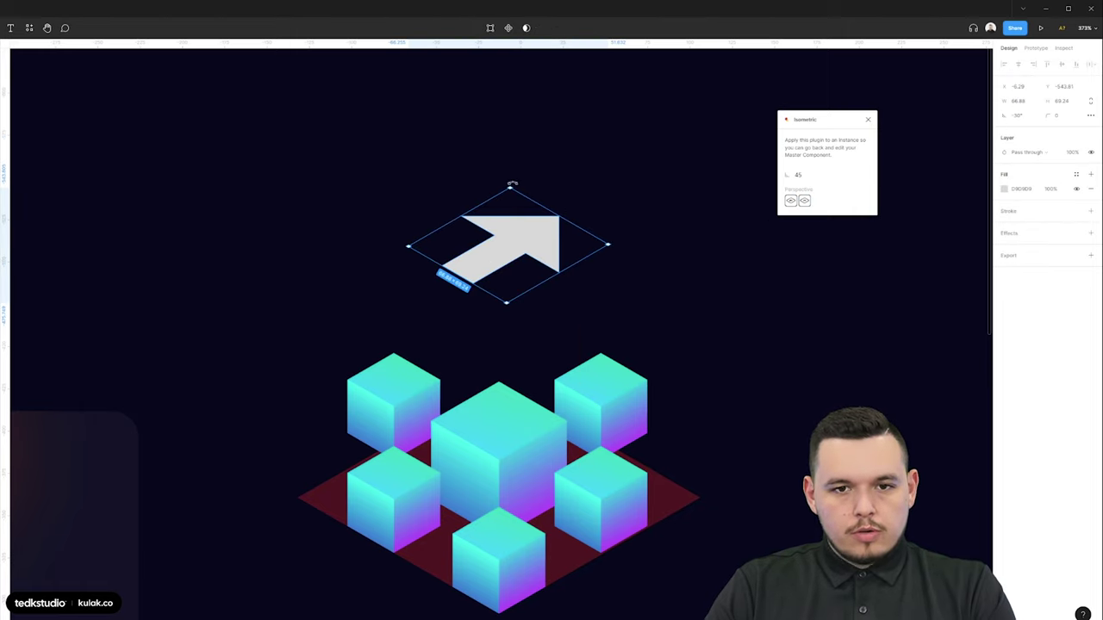
left_click_drag(510, 182, 436, 190)
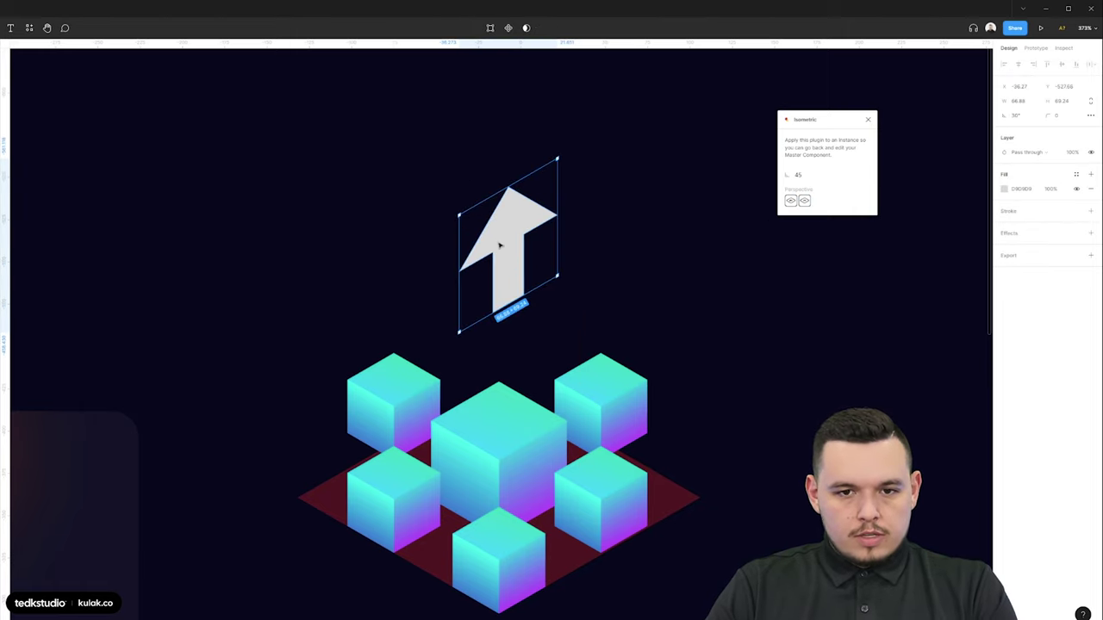
left_click_drag(505, 262, 505, 186)
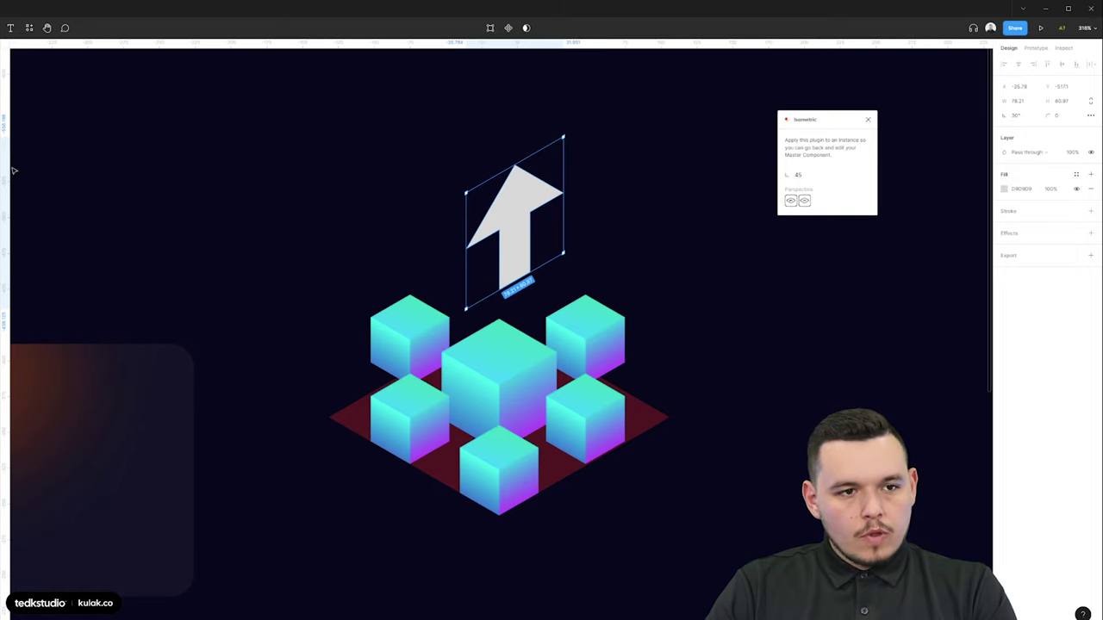
- Add a vertical guide through the centre cube's top corner, in line with the edge of the arrow's shaft
left_click_drag(11, 168, 498, 198)
scroll(520, 218, "up", 3)
scroll(505, 258, "down", 1)
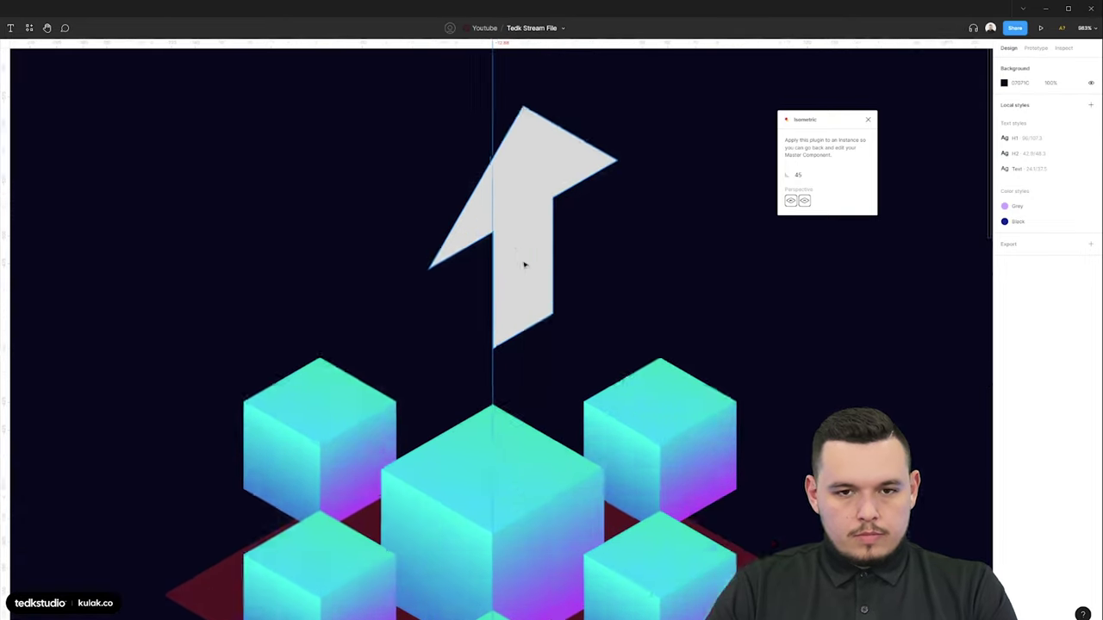
- Duplicate the arrow, offset the copy up and to the left, and send it behind the original at 43% opacity
left_click(523, 264)
scroll(522, 264, "up", 2)
left_click_drag(571, 270, 530, 247)
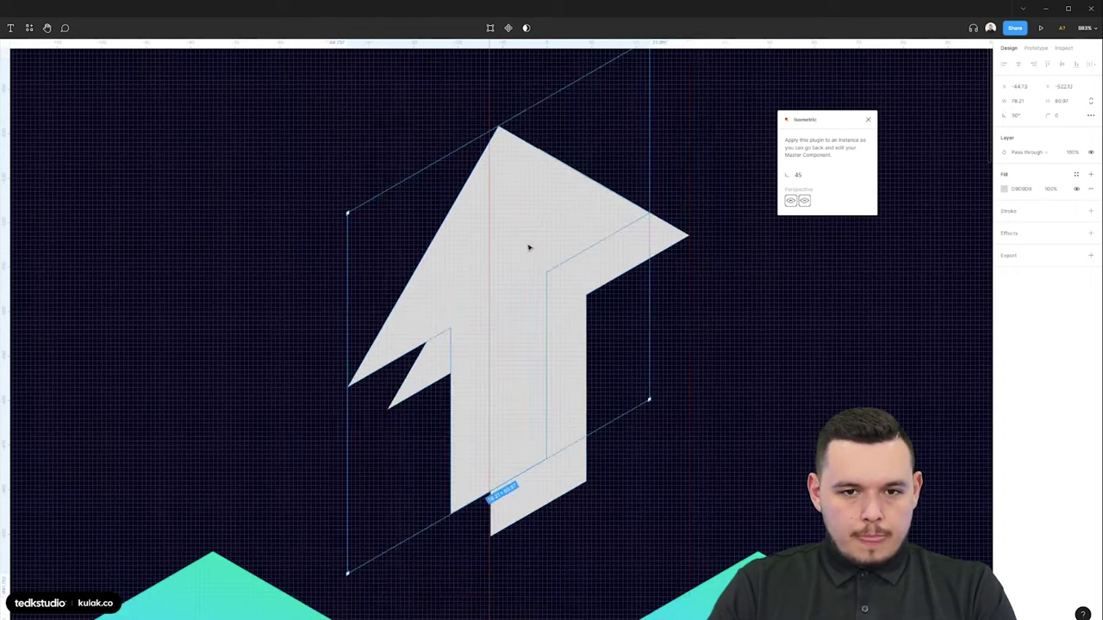
key("ctrl+[")
key("4")
key("3")
scroll(541, 256, "down", 2)
left_click(172, 332)
left_click_drag(172, 331, 245, 330)
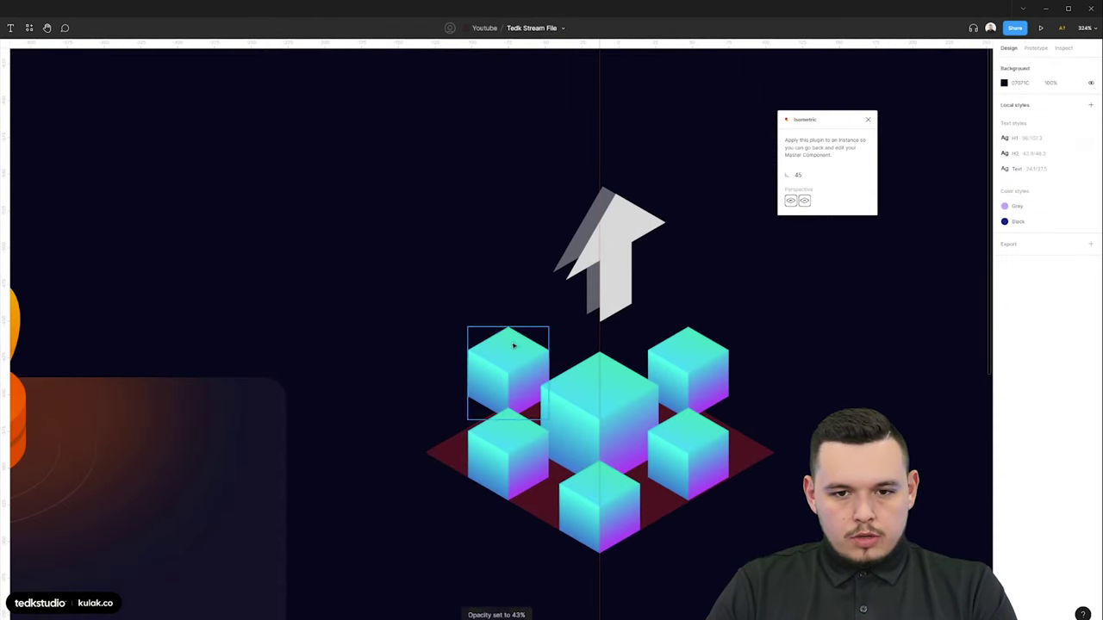
double_click(514, 346)
left_click(655, 150)
scroll(655, 150, "up", 3)
key("ctrl+v")
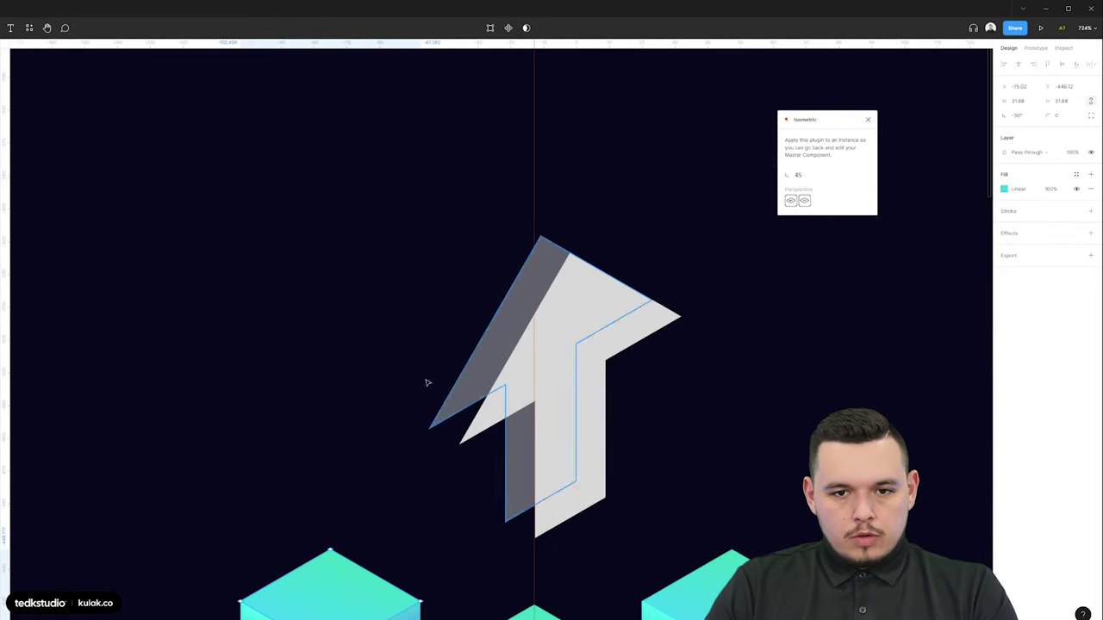
left_click_drag(343, 604, 520, 276)
scroll(519, 275, "up", 6)
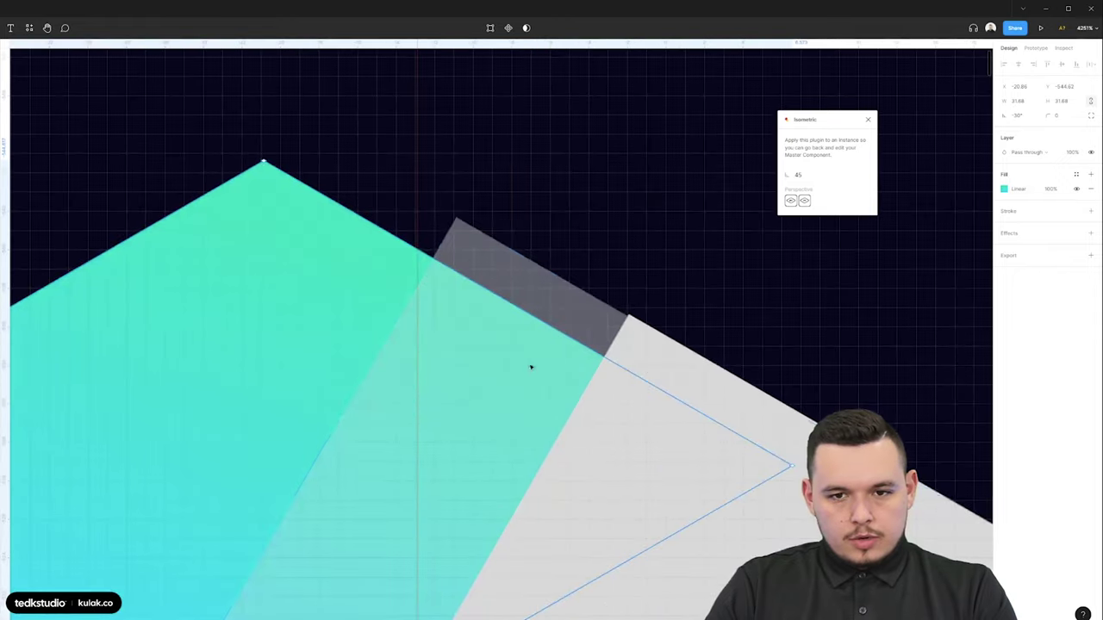
left_click(578, 319)
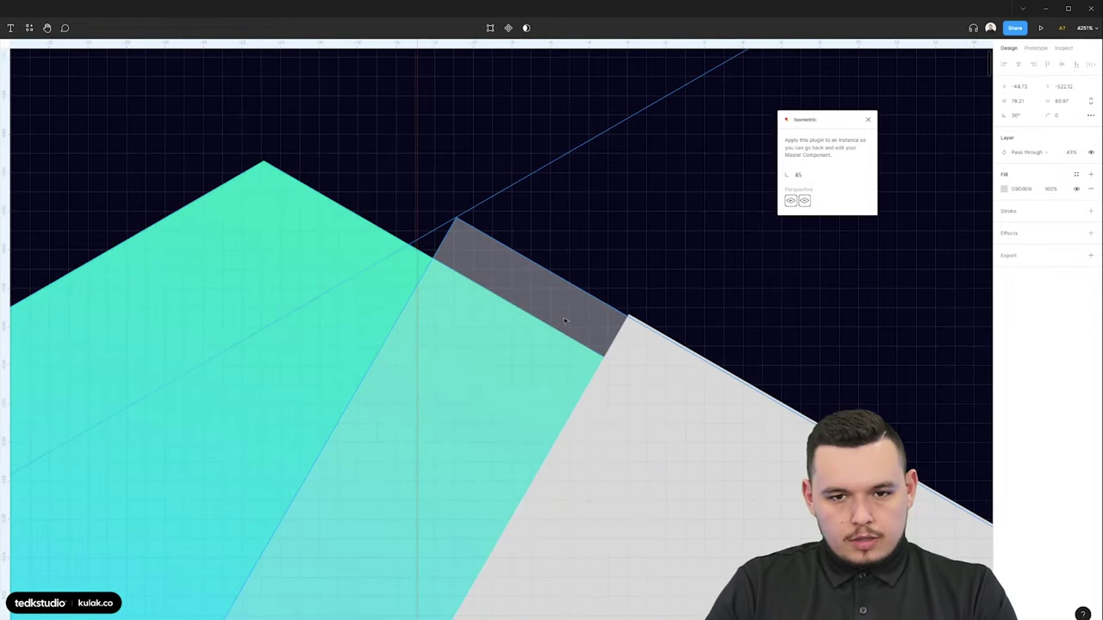
left_click(264, 227)
scroll(478, 320, "down", 6)
- Add a point on the lower edge of the back arrow's left wing and snap it to the front arrow's wing tip
scroll(430, 358, "up", 4)
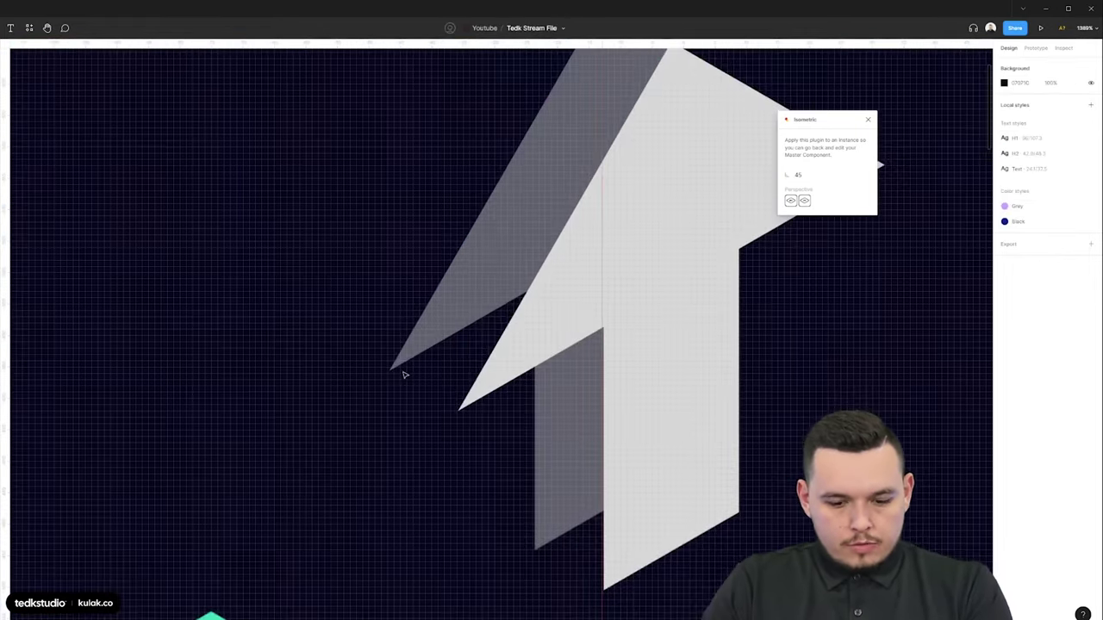
left_click(412, 359)
double_click(416, 354)
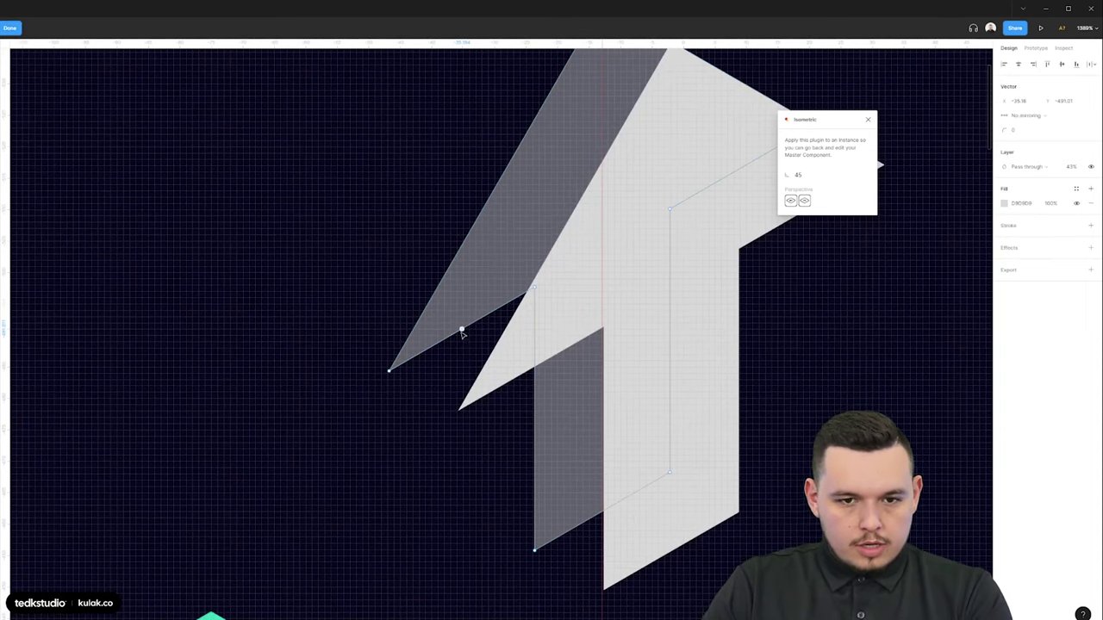
scroll(462, 335, "up", 2)
left_click_drag(463, 391, 458, 437)
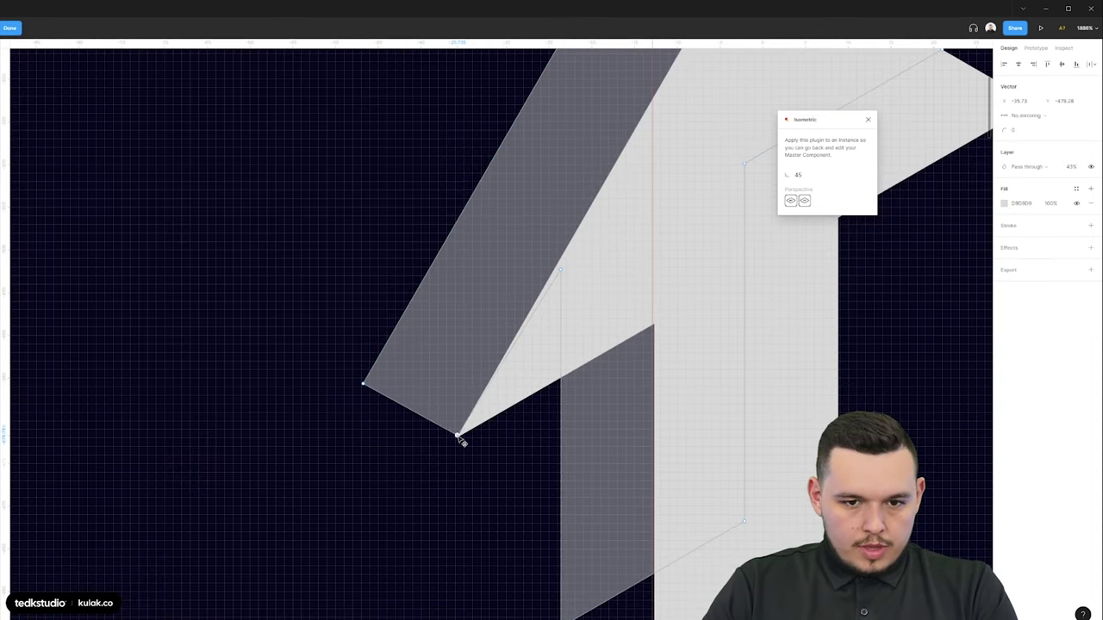
scroll(457, 441, "up", 6)
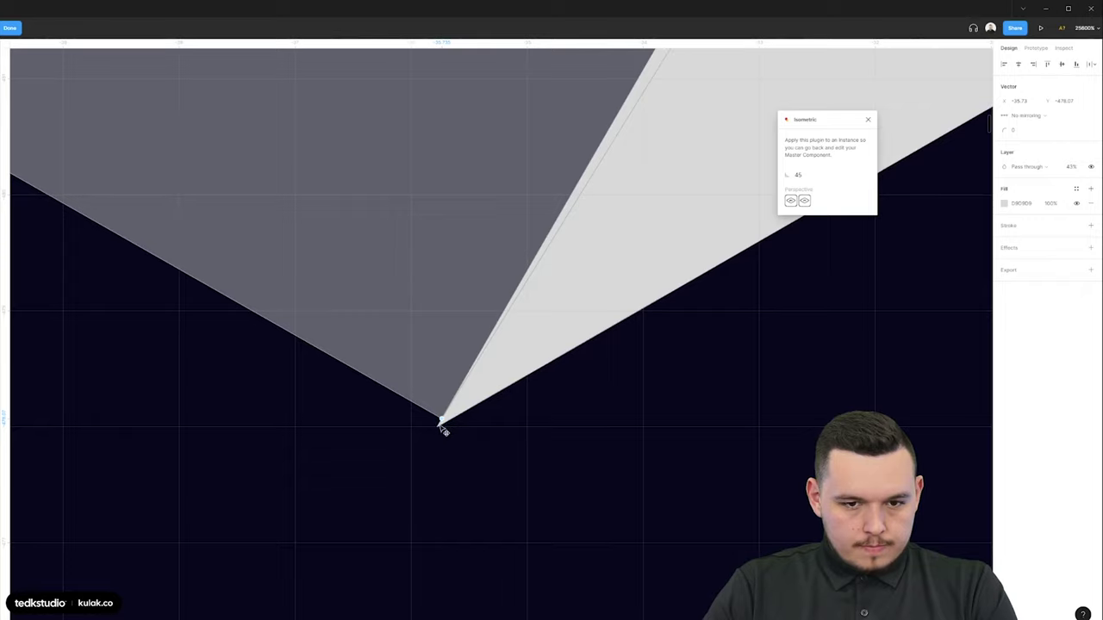
scroll(443, 431, "down", 8)
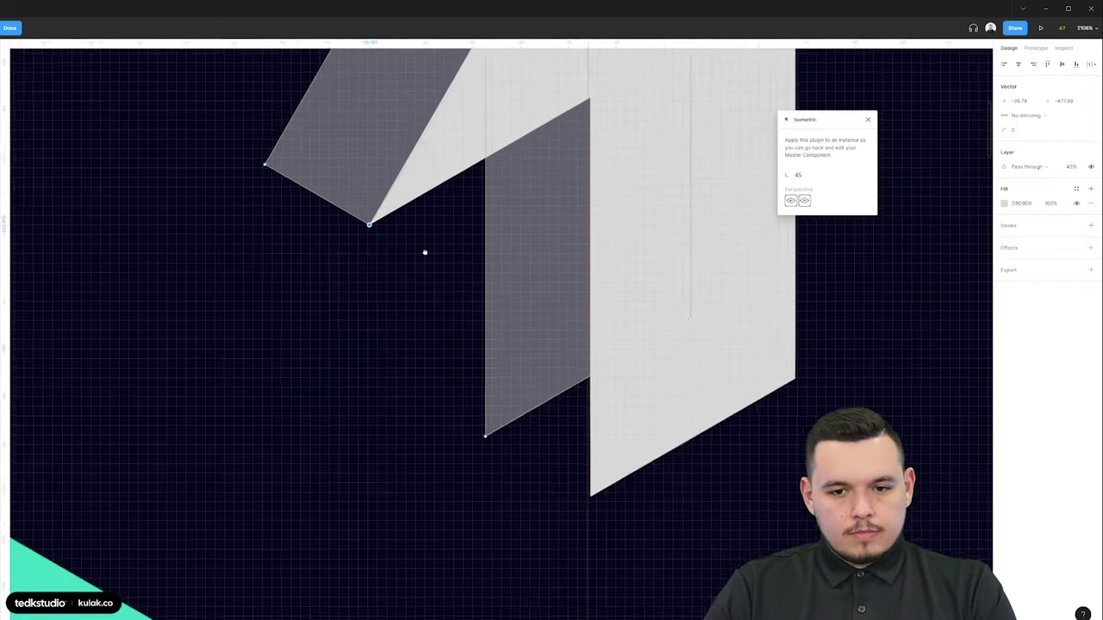
- Extend the back arrow's shaft base to meet the lower left corner of the front arrow's shaft
scroll(588, 352, "up", 2)
left_click_drag(603, 320, 604, 512)
scroll(608, 512, "up", 5)
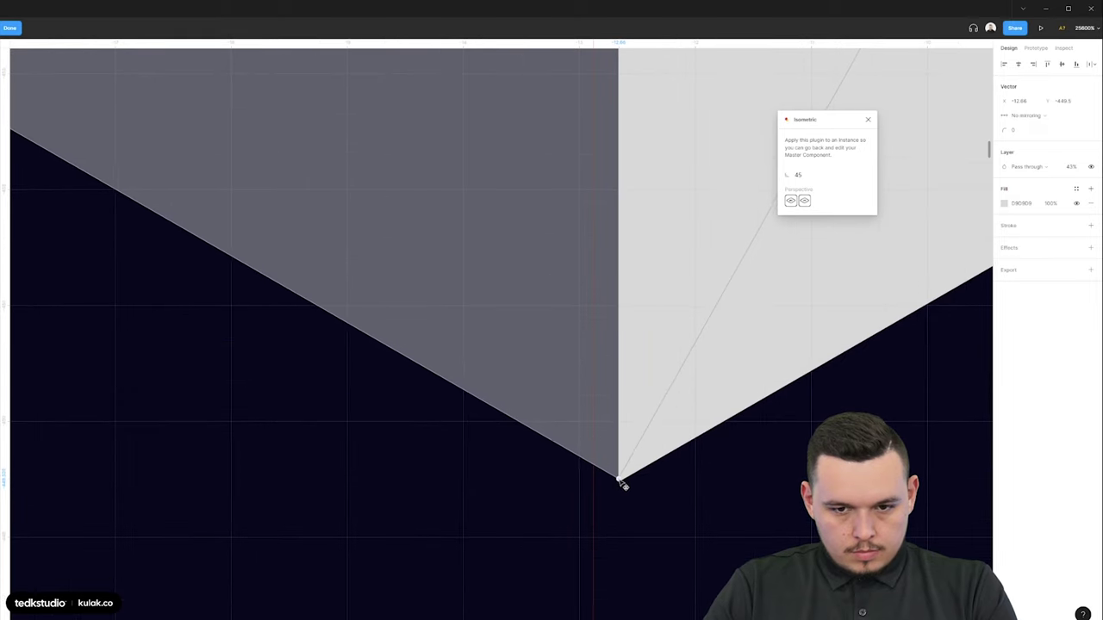
scroll(603, 481, "down", 6)
key("Escape")
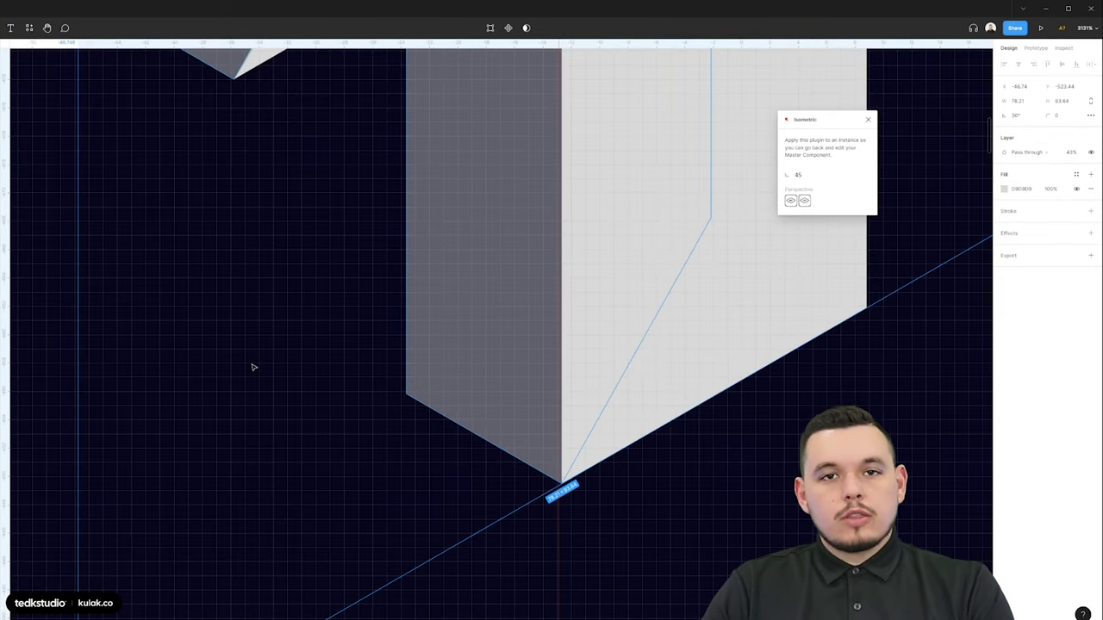
- Copy the cubes' right-face gradient onto the front arrow and their left-face gradient onto the back arrow
left_click(250, 368)
scroll(581, 276, "down", 5)
left_click(612, 440)
left_click(582, 184)
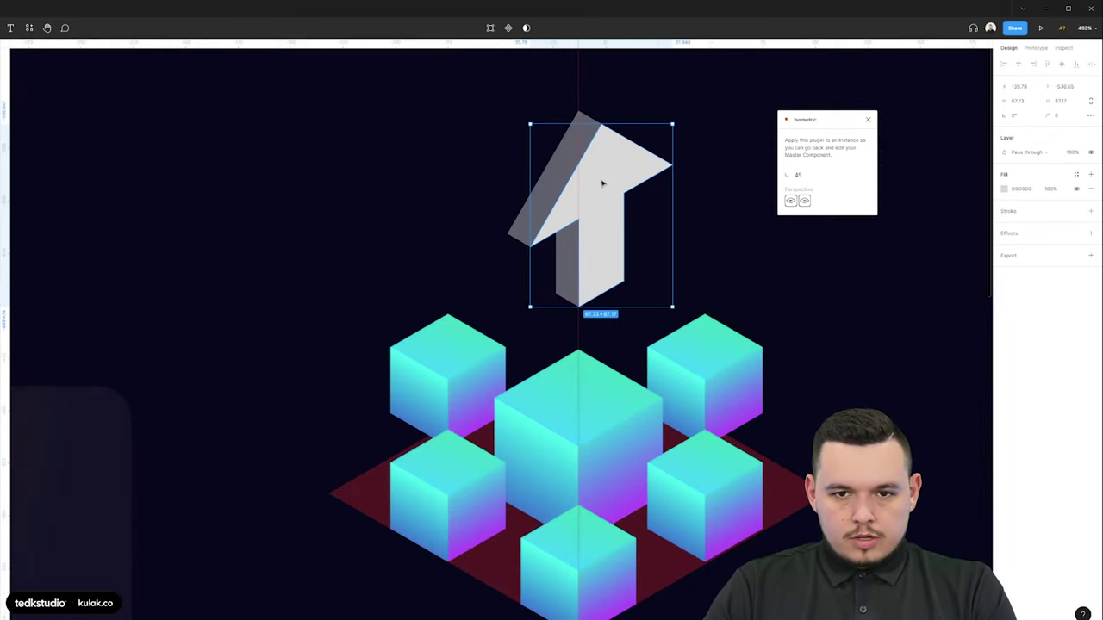
key("ctrl+alt+v")
left_click(692, 396)
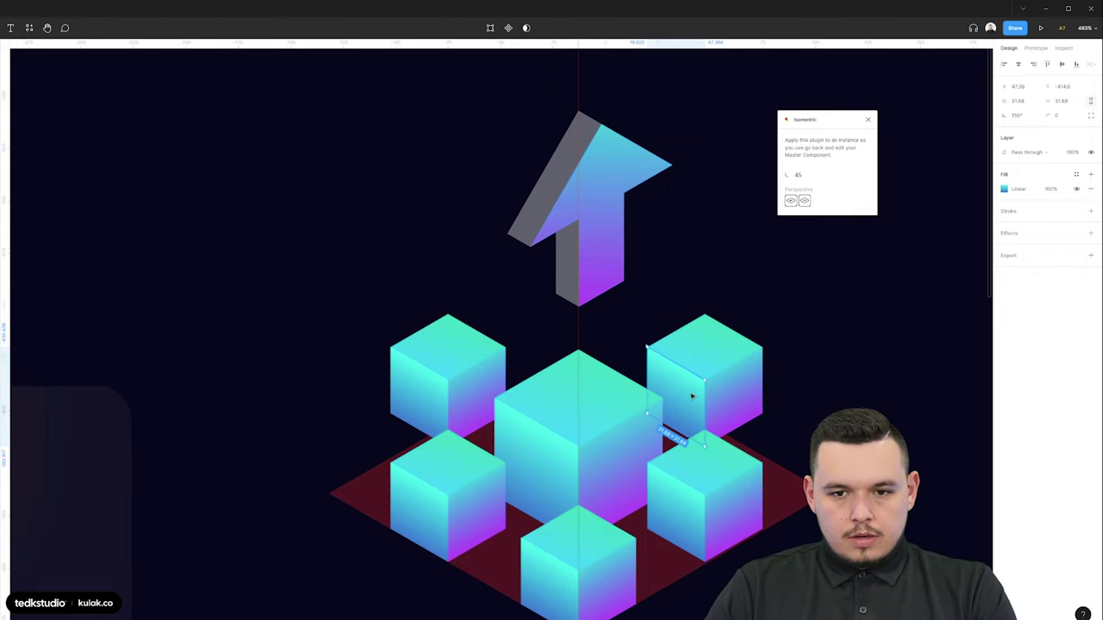
left_click(608, 250)
key("ctrl+alt+v")
left_click(689, 118)
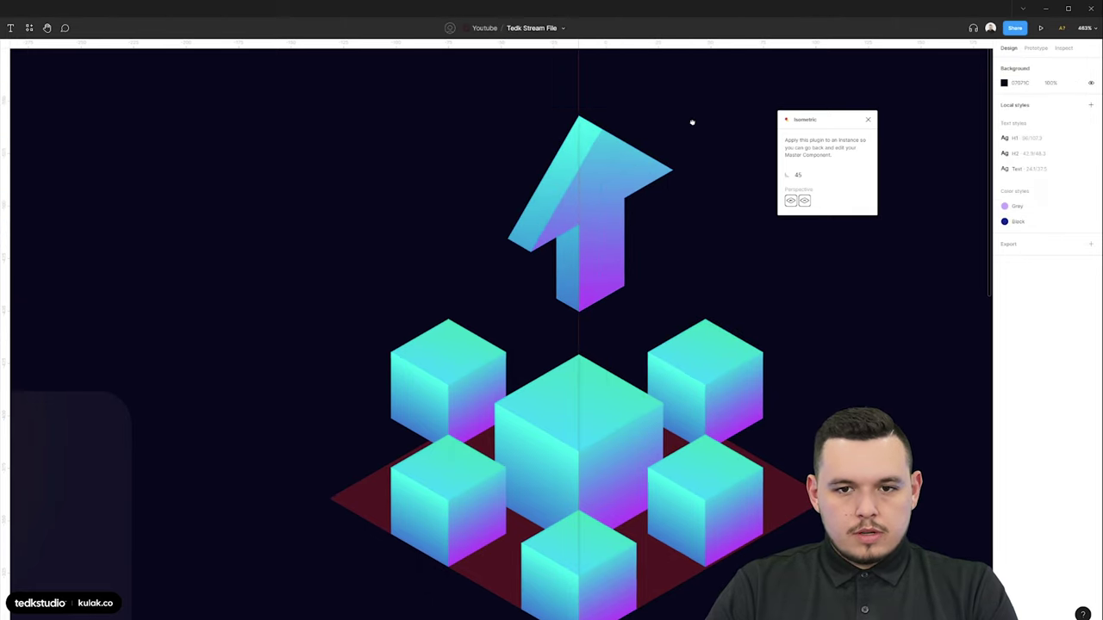
- Lower the arrow closer to the centre cube and group the icon without its red base, moving it clear of the cards
scroll(693, 129, "up", 1)
left_click_drag(609, 227, 614, 249)
left_click(443, 146)
scroll(443, 147, "down", 5)
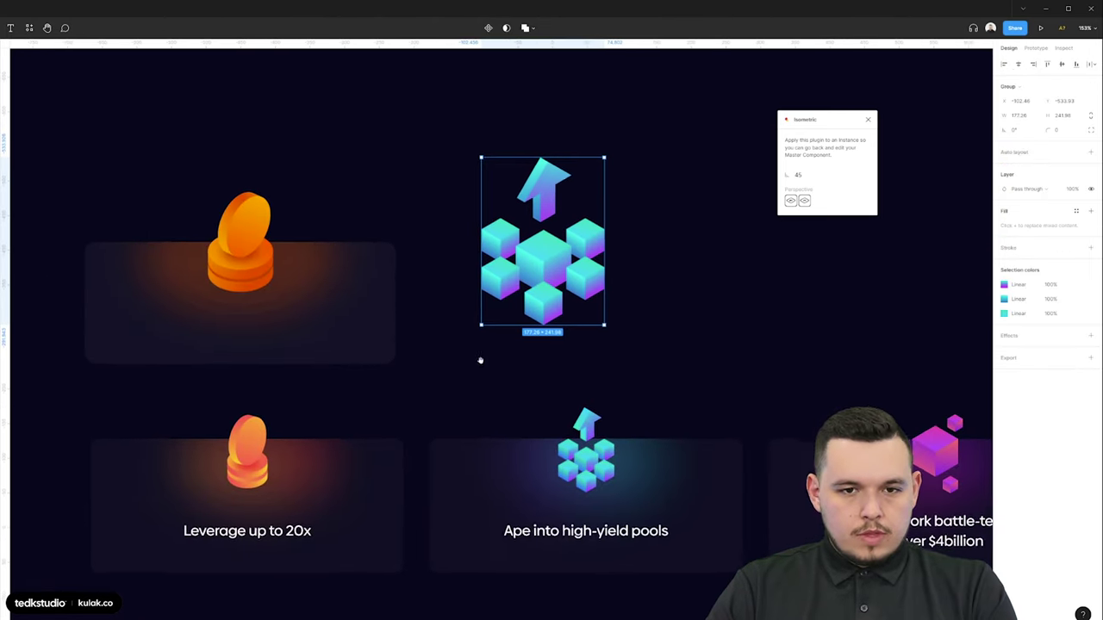
left_click_drag(541, 265, 759, 165)
- Duplicate the orange coin card and place the copy to the right of the original
left_click(361, 322)
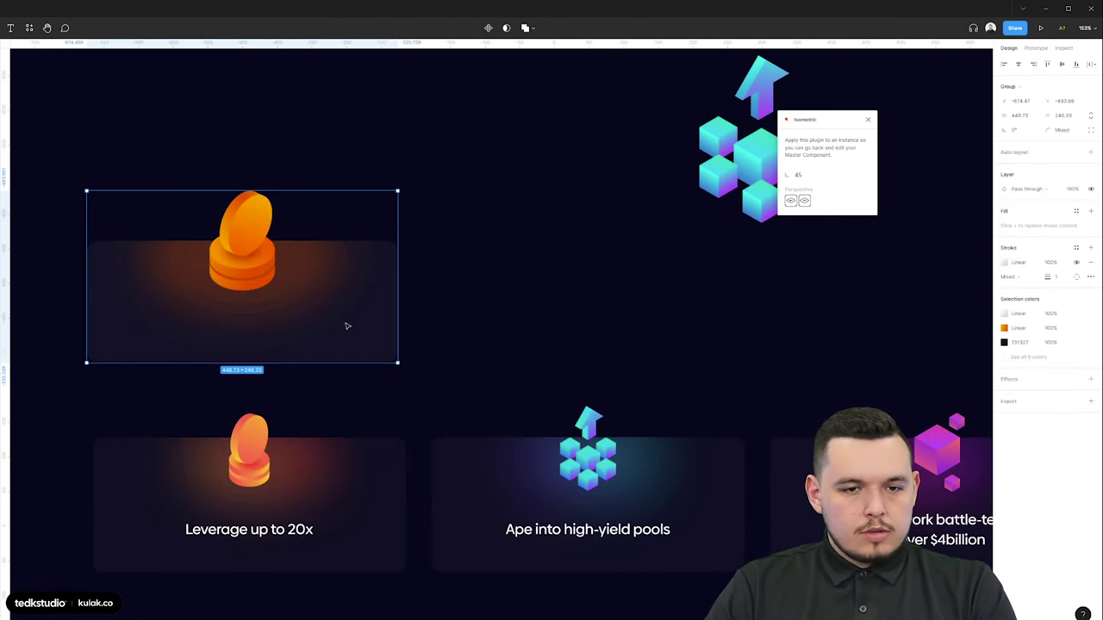
left_click_drag(346, 325, 701, 312)
key("Escape")
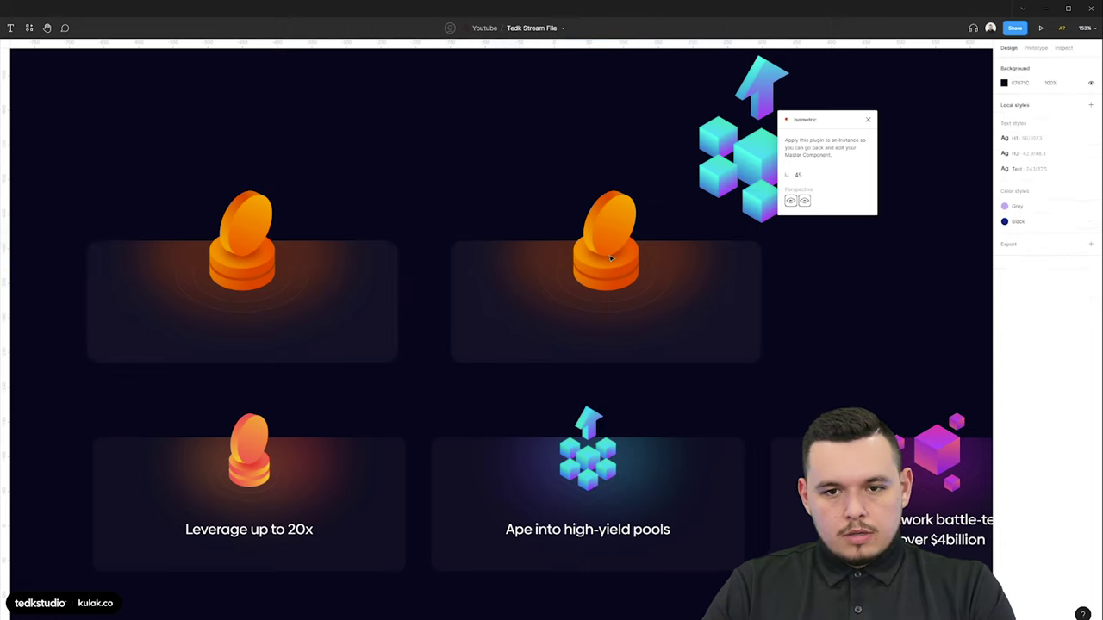
left_click(626, 222)
key("Delete")
left_click_drag(598, 202, 518, 221)
key("ctrl+z")
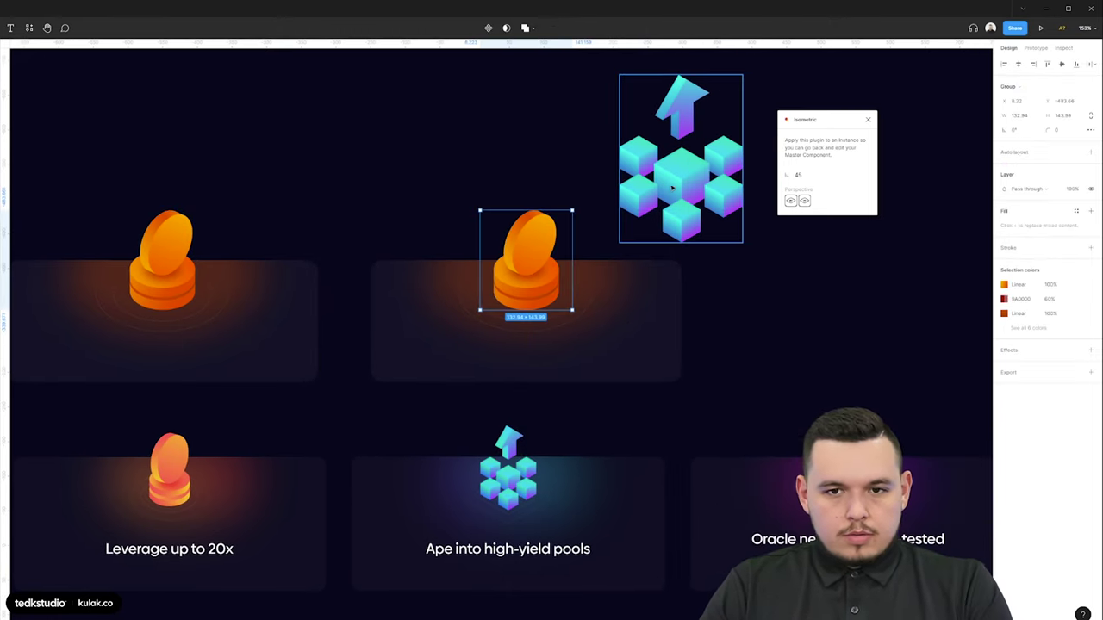
- Place the cube icon on the duplicated card, scale it to about 135 × 165 and delete the coins behind it
left_click_drag(672, 188, 520, 255)
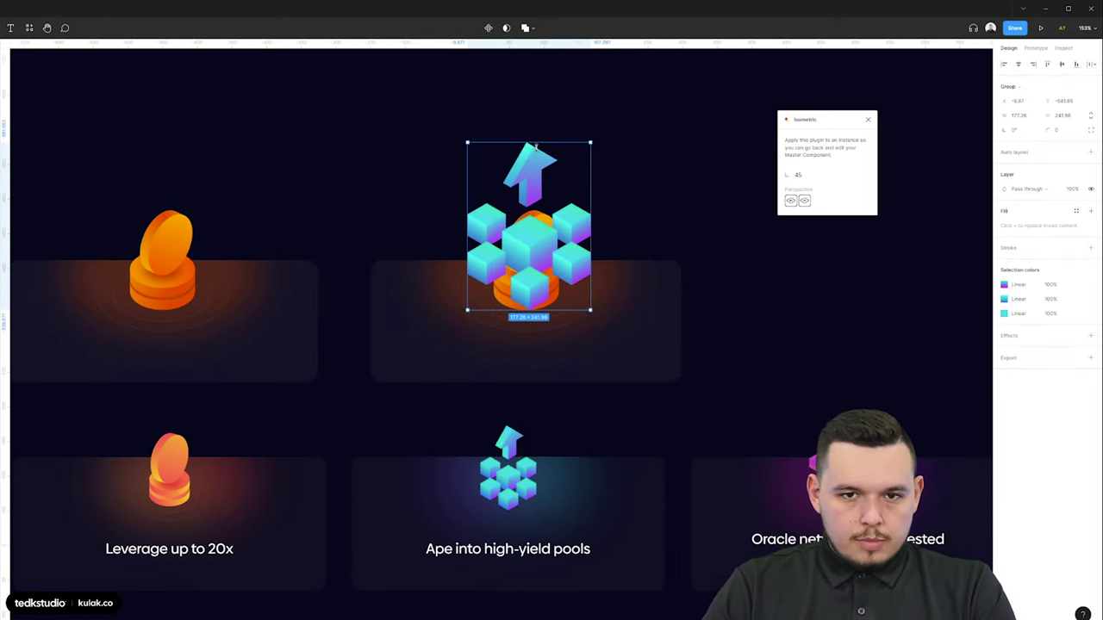
left_click_drag(535, 147, 531, 236)
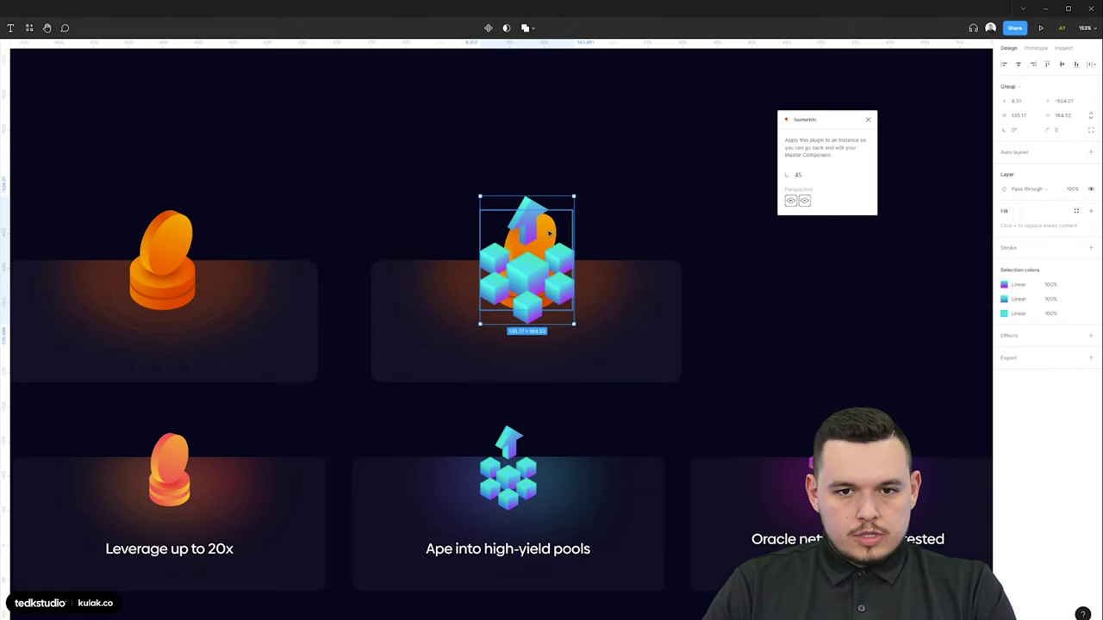
left_click(547, 228)
key("Delete")
- Recolour the duplicated card's blurred orange glow to teal
left_click(605, 275)
scroll(586, 274, "up", 5)
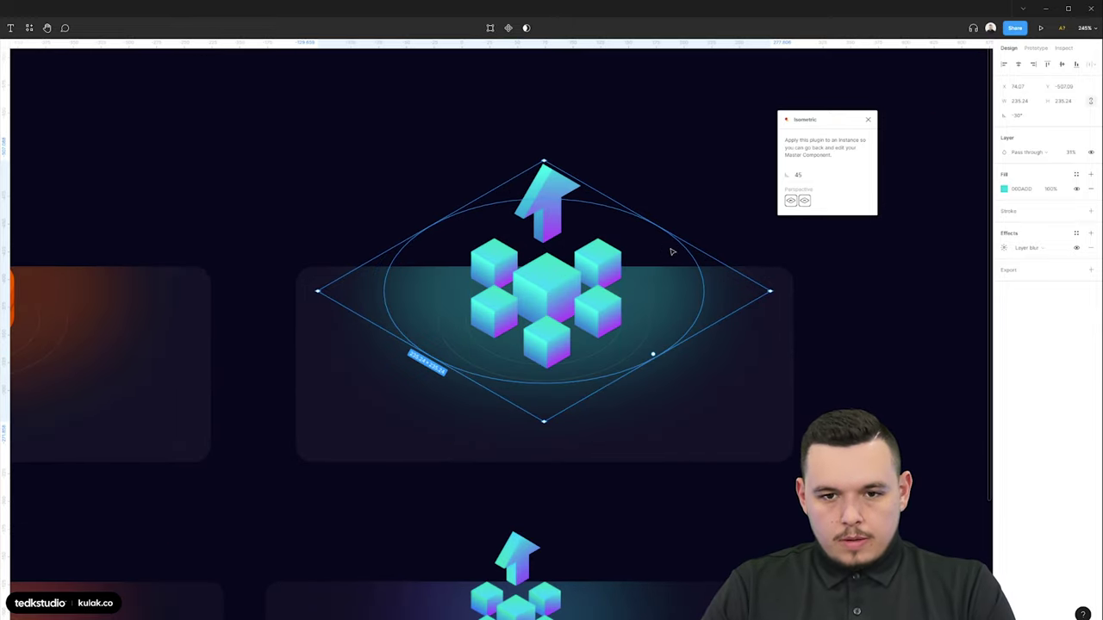
scroll(718, 181, "down", 1)
left_click(720, 176)
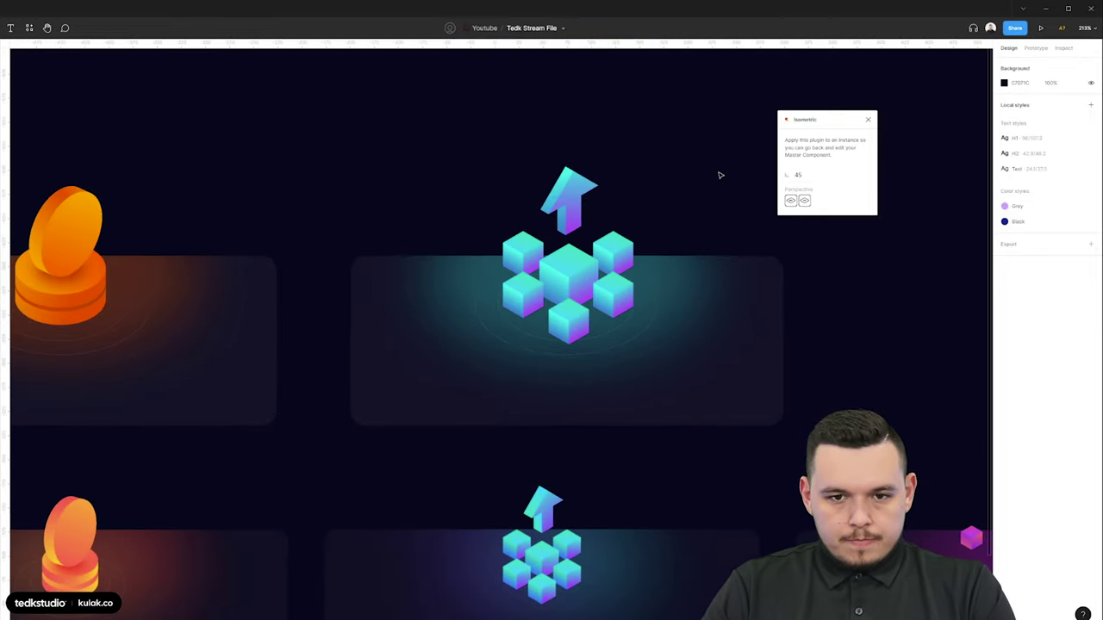
- Delete the circular ring outlines beneath the cube icon on the teal card
left_click(653, 319, "ctrl")
left_click(630, 319, "shift")
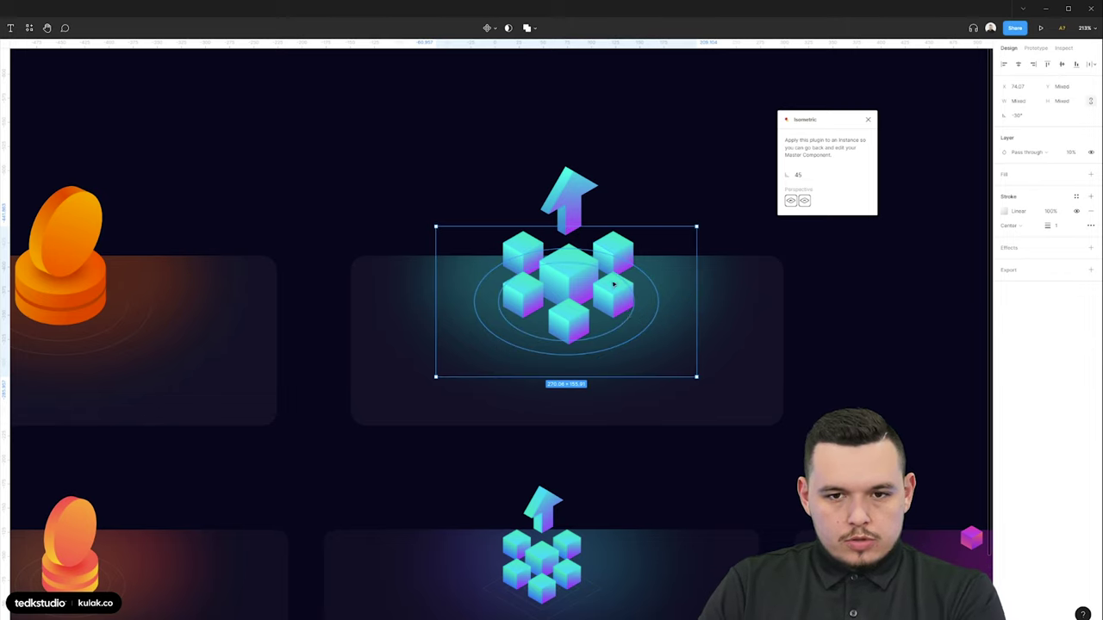
key("Delete")
- Place an isometric square about 115 × 115 under the cubes with the coin rings' faint gradient stroke, and add a larger outline around it
left_click(578, 255)
left_click_drag(593, 219, 569, 290)
left_click(105, 323)
left_click(564, 241)
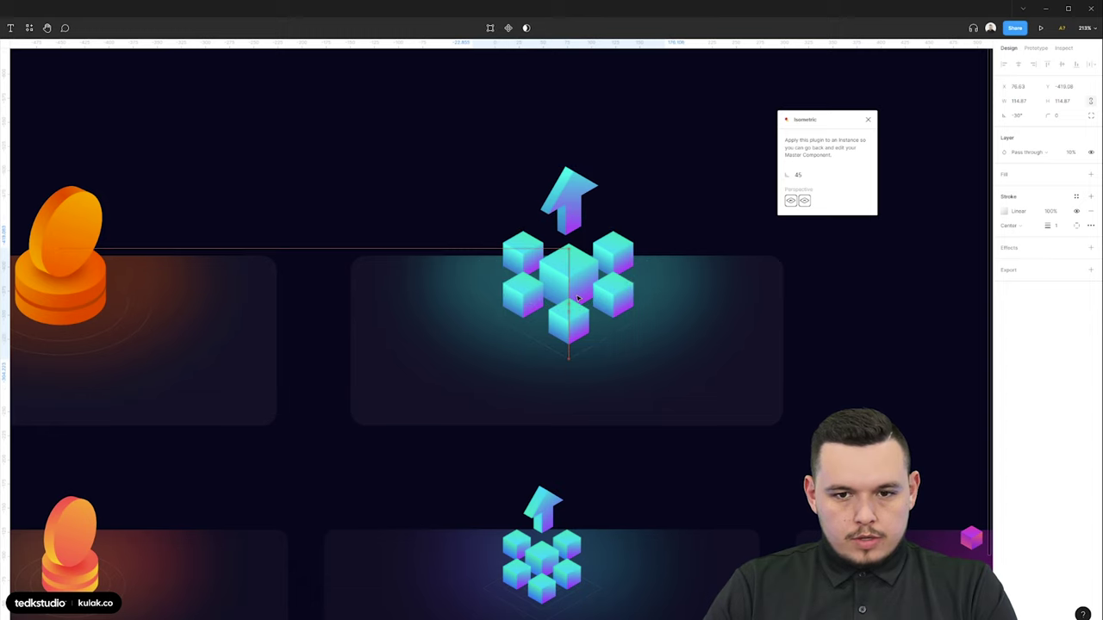
left_click_drag(665, 303, 702, 304)
double_click(656, 307)
key("ctrl+z")
left_click(664, 172)
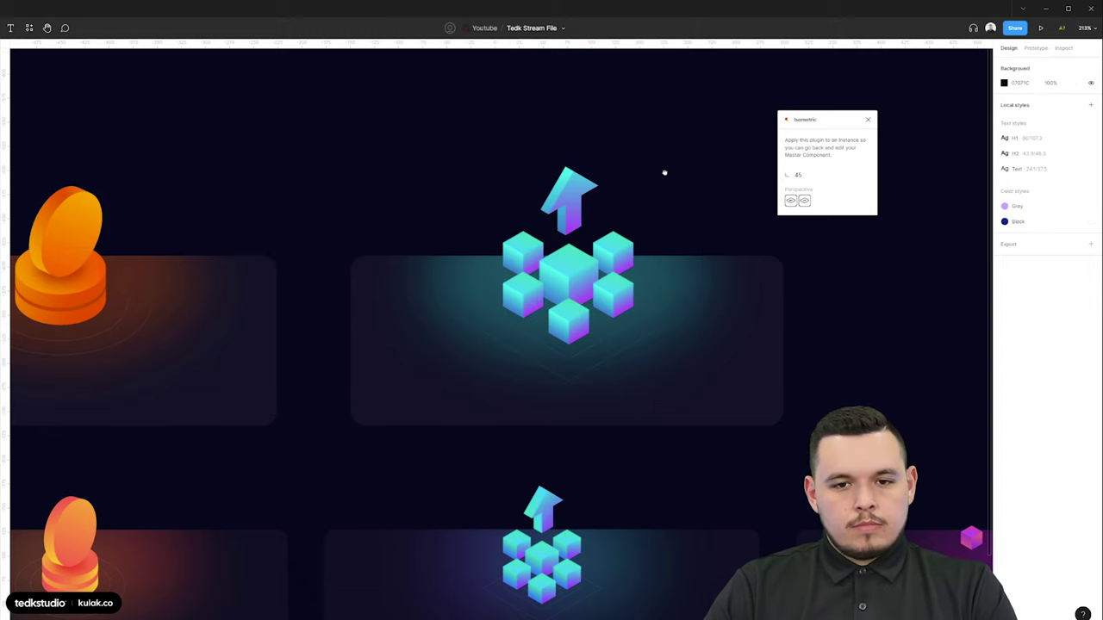
- Resize the square outline under the cubes to about 142 × 142 and scale the cube icon down slightly
scroll(663, 176, "down", 3)
scroll(534, 302, "up", 4)
left_click(515, 285)
left_click_drag(515, 284, 519, 312)
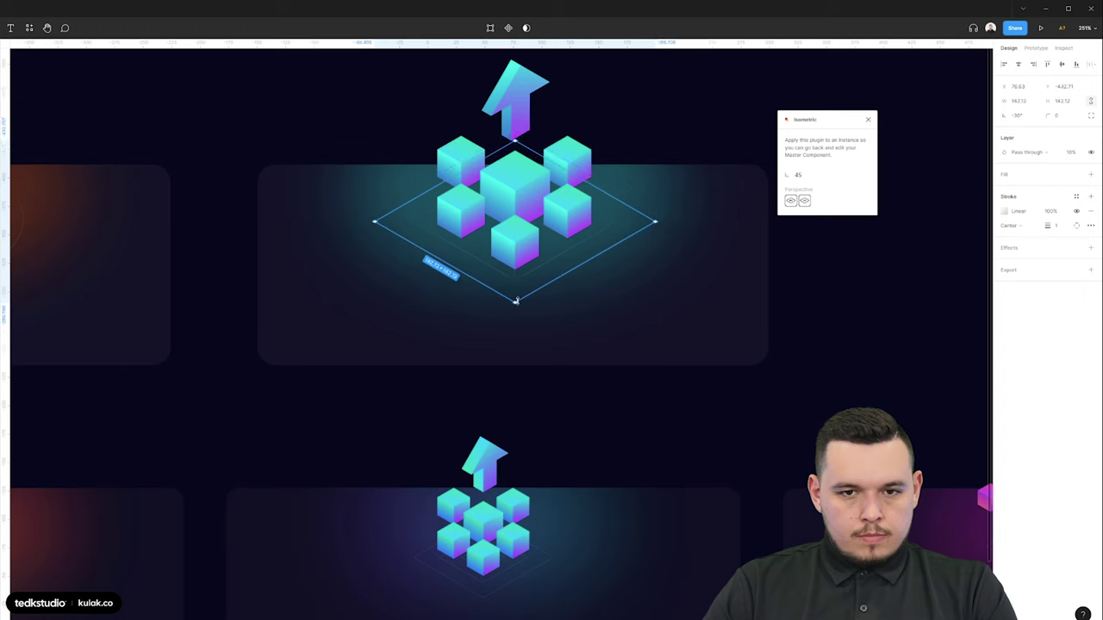
left_click(524, 250)
left_click_drag(592, 269, 588, 263)
- Compare the teal card with the reference row and examine the purple cube icon on the Oracle network card
scroll(563, 237, "down", 4)
left_click(724, 232)
left_click_drag(723, 277, 684, 288)
left_click_drag(659, 241, 301, 272)
left_click_drag(673, 289, 660, 288)
scroll(629, 275, "right", 3)
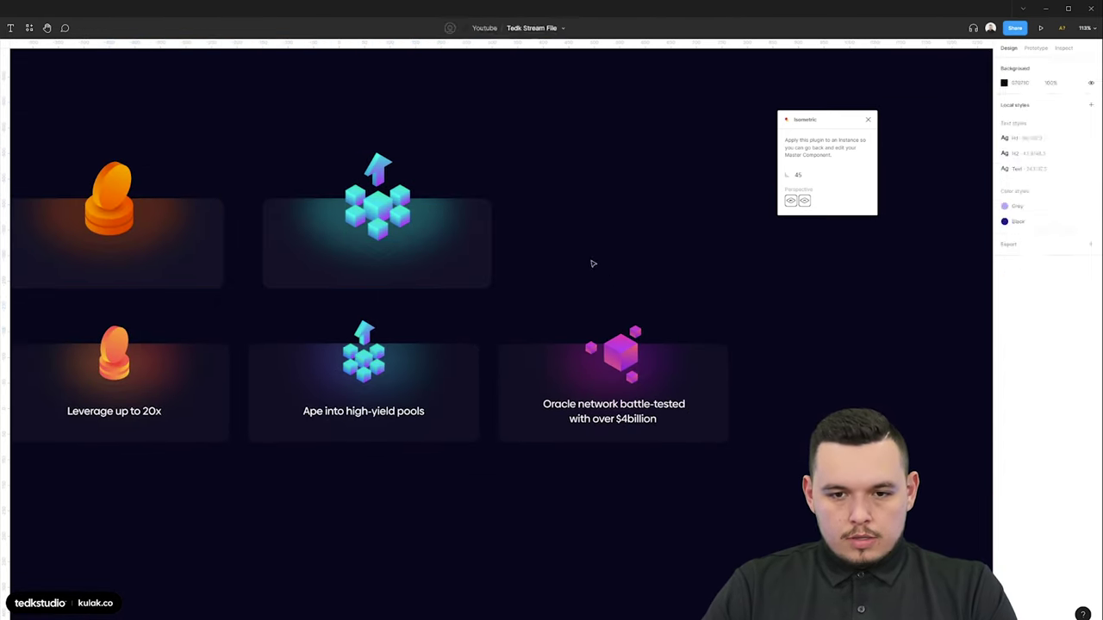
left_click_drag(591, 262, 741, 556)
scroll(576, 321, "right", 2)
left_click(477, 278)
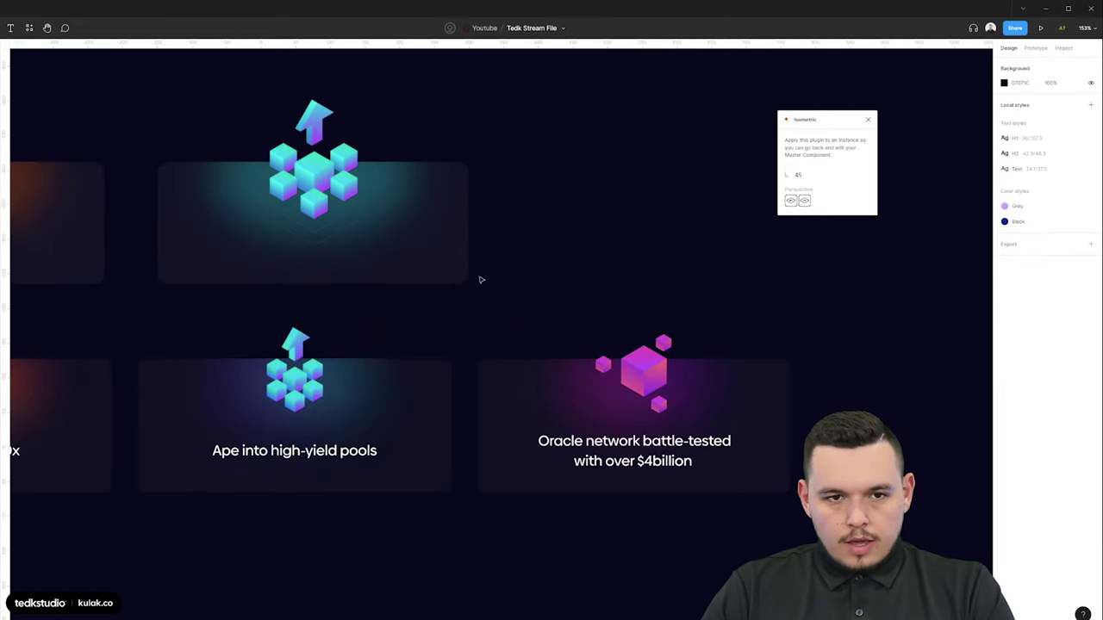
scroll(638, 328, "up", 3)
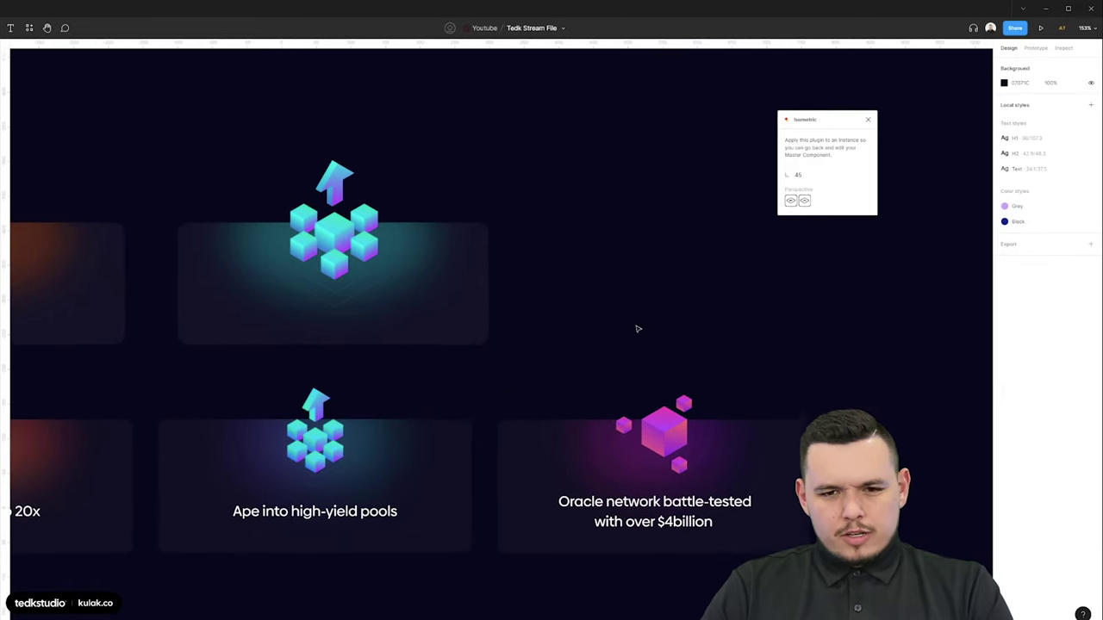
- Place a copy of the teal cube-and-arrow icon in the empty space above the Oracle network card
left_click(345, 246)
left_click_drag(338, 242, 663, 242)
left_click(725, 142)
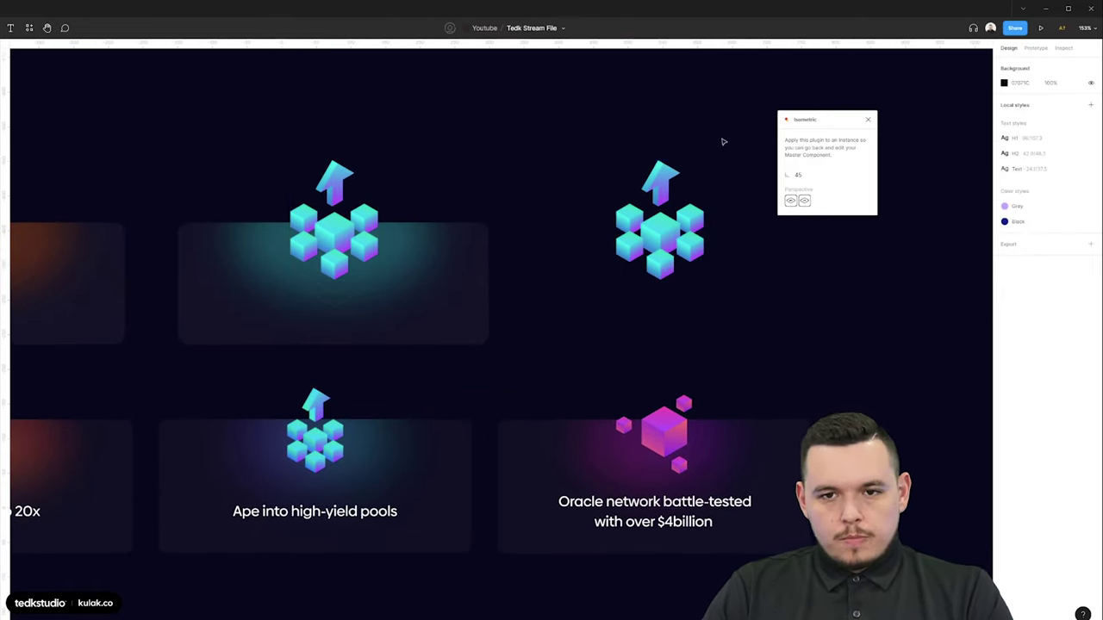
- Delete the arrow and the two lower side cubes from the copied icon, keeping the central, two upper and bottom cubes
scroll(736, 196, "up", 5)
left_click(617, 174)
key("Delete")
left_click(566, 278)
key("Delete")
left_click(659, 284)
key("Delete")
- Enlarge a copy of the central cube's top face to about 126 × 126 as a faded guide plane, and move two outer cubes outward
left_click_drag(636, 318, 603, 282)
double_click(582, 197)
left_click_drag(582, 186, 582, 134)
left_click_drag(582, 156, 582, 178)
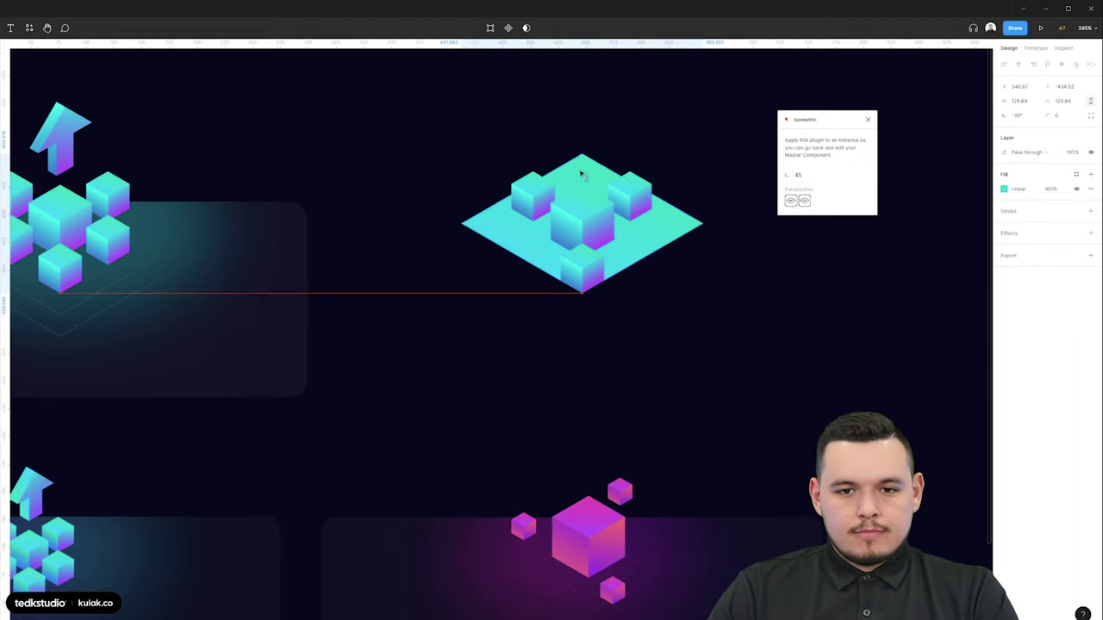
left_click_drag(578, 273, 617, 299)
left_click_drag(536, 201, 498, 187)
left_click(483, 269)
key("2")
- Put copies of the guide plane on both sides of the central cube, and shrink the upper right cube to about 26 × 30
left_click_drag(527, 226, 286, 362)
scroll(505, 274, "up", 4)
left_click_drag(286, 361, 686, 360)
left_click_drag(587, 209, 642, 193)
left_click_drag(644, 148, 645, 178)
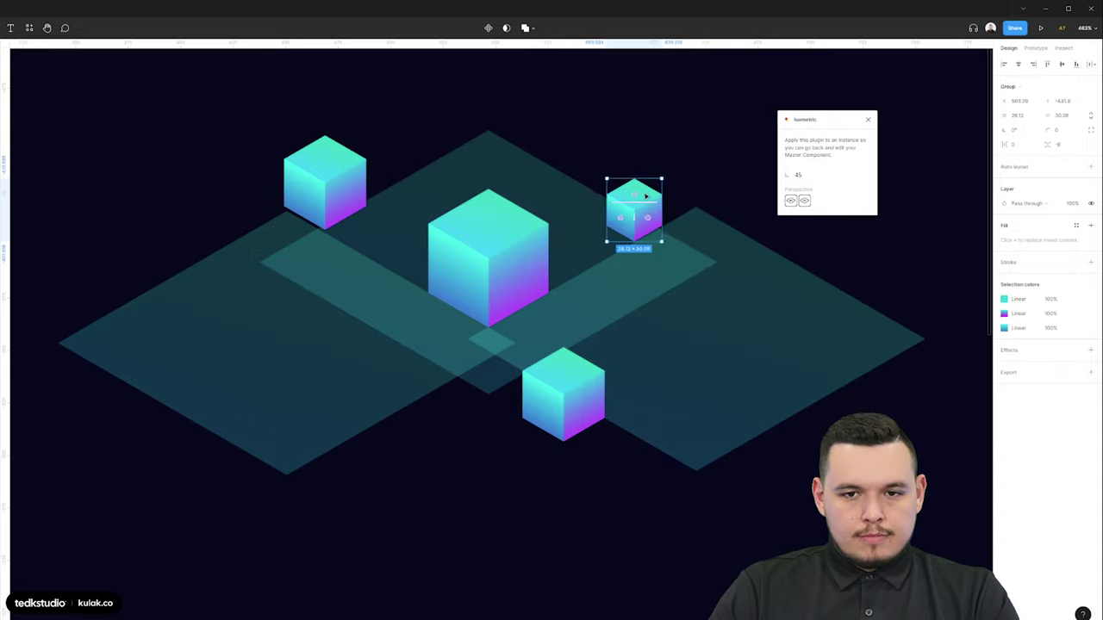
- Delete the other two outer cubes and replace them with copies of the shrunken cube at the upper left and lower right
scroll(641, 199, "up", 10)
scroll(320, 256, "down", 5)
left_click(320, 256)
scroll(320, 256, "down", 6)
left_click(599, 502, "shift")
key("Delete")
left_click_drag(683, 297, 352, 298)
scroll(410, 265, "down", 3)
left_click_drag(560, 403, 518, 382)
scroll(516, 380, "up", 7)
left_click_drag(529, 426, 512, 419)
scroll(497, 385, "down", 7)
- Adjust the guide planes and reposition the small cubes around the central cube to match the Oracle reference icon
left_click(476, 383)
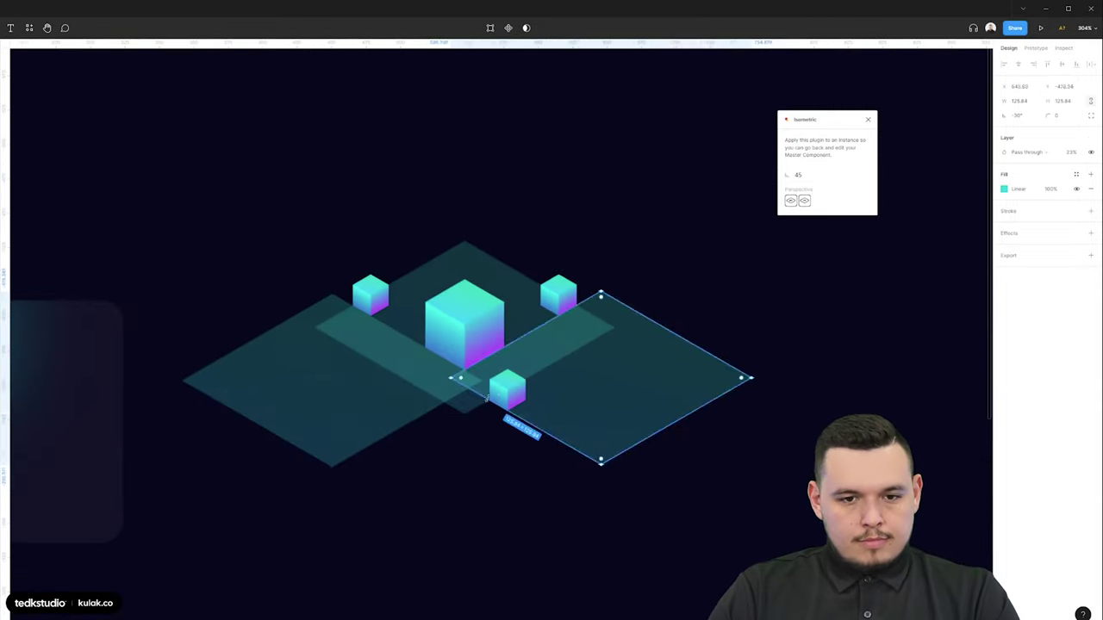
scroll(478, 390, "up", 4)
mouse_move(472, 370)
left_mouse_down()
mouse_move(502, 352)
mouse_move(551, 369)
mouse_move(492, 364)
left_mouse_up()
scroll(516, 371, "down", 5)
left_click(568, 231)
left_click(370, 241, "shift")
left_click(572, 324)
scroll(540, 299, "up", 4)
left_click(586, 418)
left_click_drag(617, 348, 544, 308)
scroll(545, 308, "down", 5)
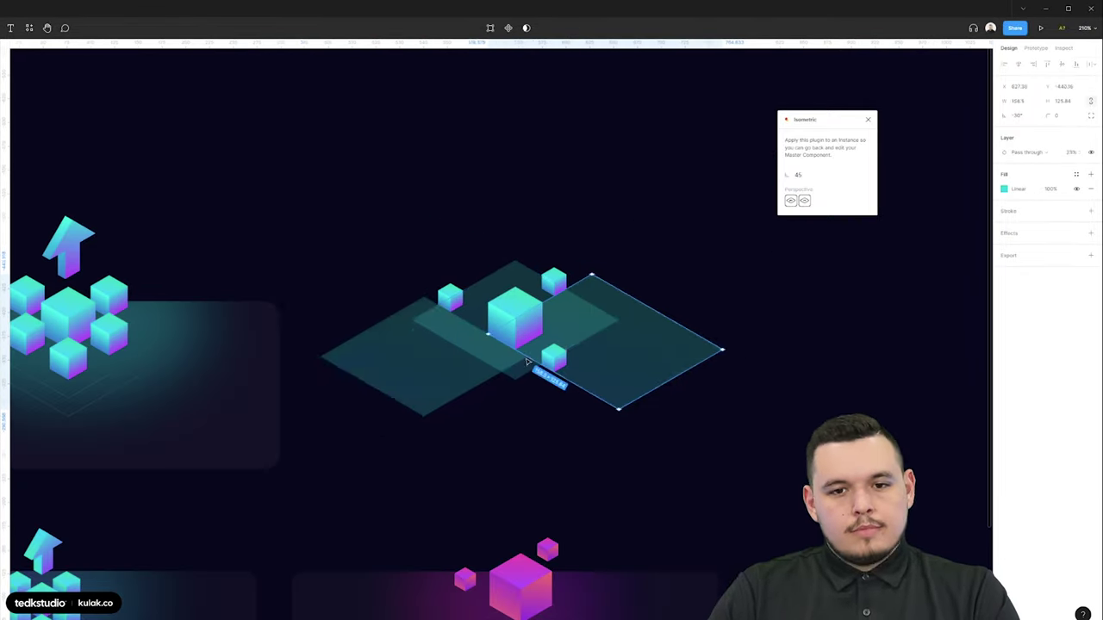
- Apply the reference cube's orange-pink to purple gradient to the right face of the large central cube
left_click(533, 330)
key("ctrl+alt+v")
scroll(534, 332, "up", 4)
left_click(1004, 189)
scroll(611, 364, "down", 4)
left_click(530, 336)
key("ctrl+alt+v")
left_click(1004, 189)
- Recolor the left face of the large cube with a magenta-purple gradient sampled from the reference cube
scroll(568, 296, "up", 4)
left_click(462, 357)
key("i")
left_click(525, 428)
left_click_drag(460, 357, 480, 276)
scroll(517, 284, "down", 3)
- Recolor the large cube's top face with a pink to purple gradient sampled from the reference cube
left_click(505, 126)
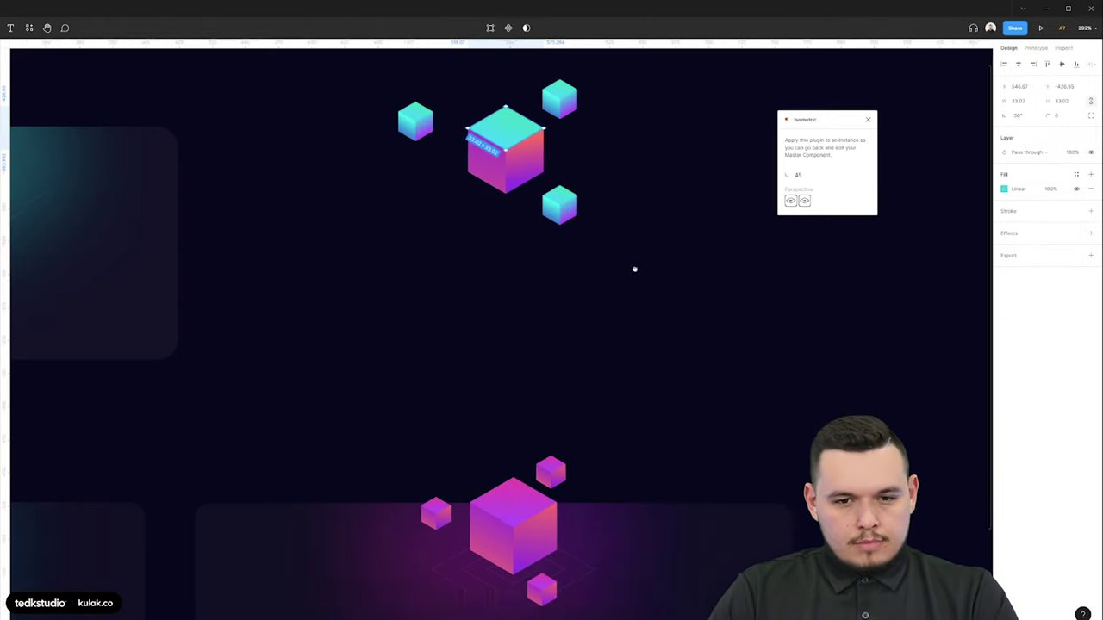
left_click(1003, 189)
key("i")
left_click(522, 517)
left_click(498, 181)
key("i")
left_click(523, 550)
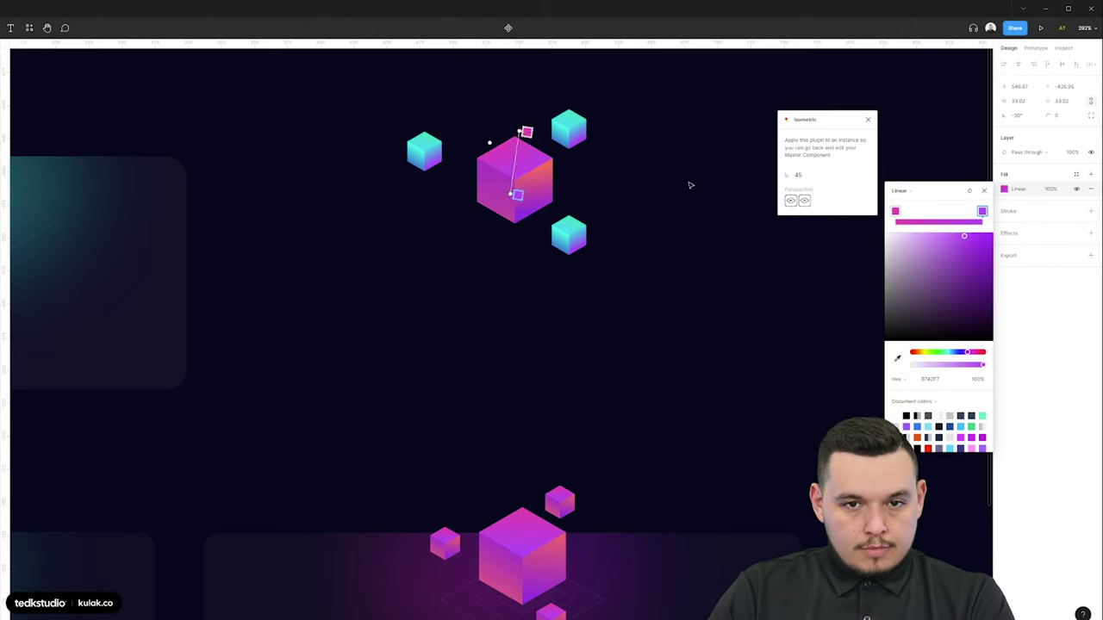
scroll(551, 207, "up", 1)
- Apply the large cube's right-face gradient to the right faces of the three small cubes
left_click(536, 236)
left_click(1004, 189)
left_click(572, 187)
left_click(580, 191, "ctrl")
left_click(581, 294, "ctrl+shift")
left_click(437, 212, "ctrl+shift")
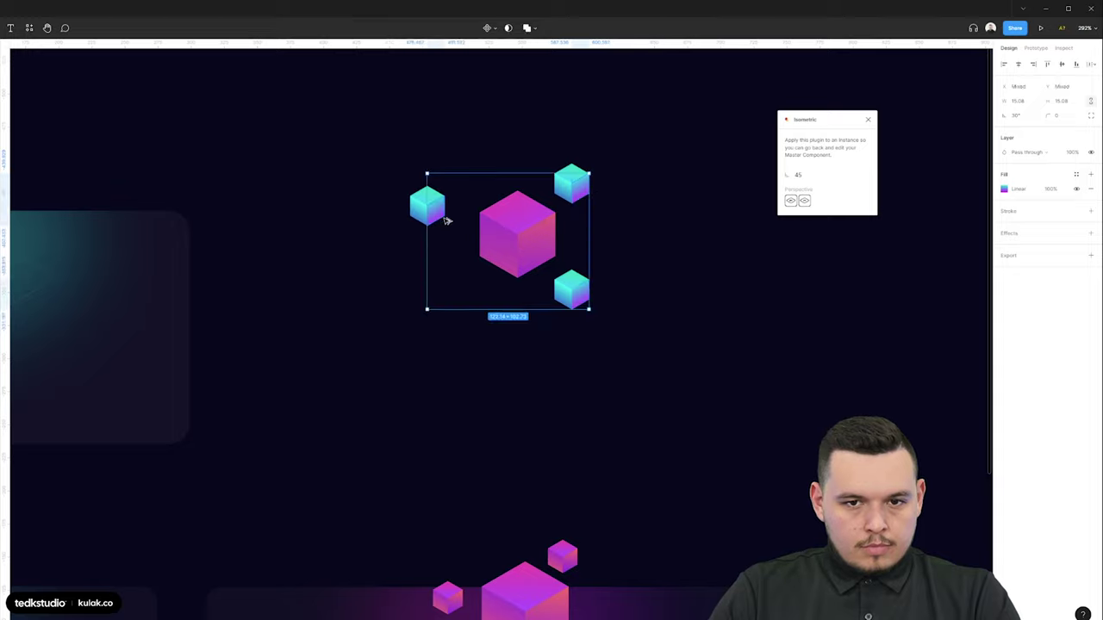
key("ctrl+alt+v")
- Apply the large cube's top-face gradient to the top faces of the three small cubes
left_click(518, 212, "ctrl")
left_click(573, 176, "shift")
double_click(572, 175)
left_click(419, 200, "ctrl+shift")
left_click(571, 278, "ctrl+shift")
key("ctrl+alt+v")
- Apply the large cube's left-face gradient to the left faces of the three small cubes
left_click(502, 261, "ctrl")
left_click(419, 213, "ctrl")
left_click(563, 295, "ctrl+shift")
key("ctrl+alt+v")
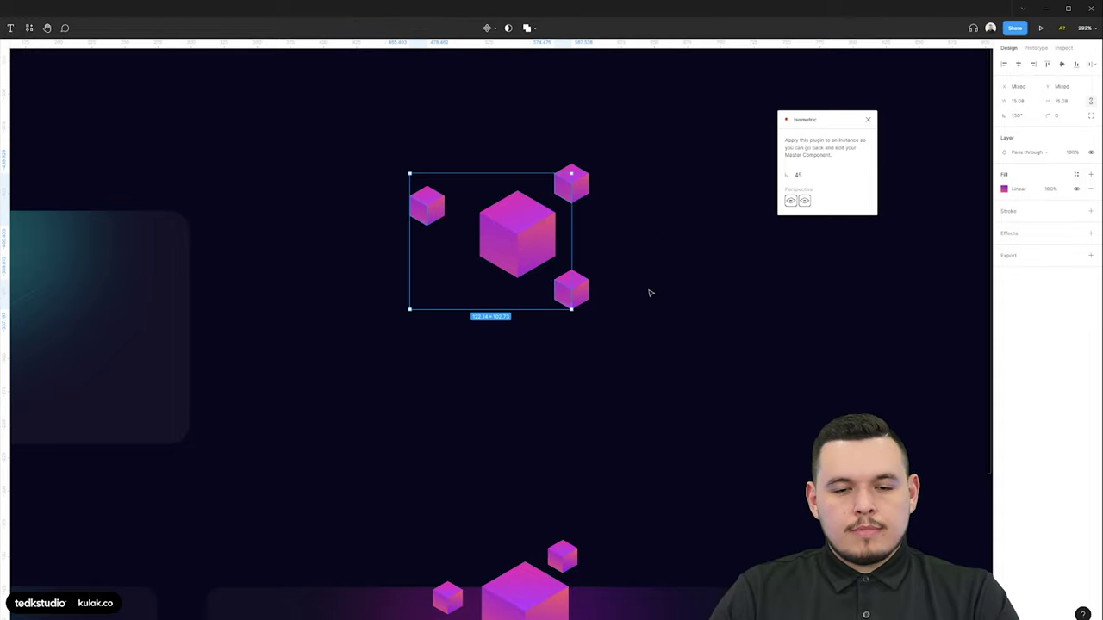
- Copy the teal card's background above the Oracle reference card, and line up the rebuilt cards horizontally with their reference cards
scroll(577, 253, "down", 5)
left_click_drag(410, 380, 651, 380)
left_click(552, 534, "shift")
key("alt+h")
left_click(344, 344)
scroll(345, 431, "left", 4)
left_click(440, 535, "shift")
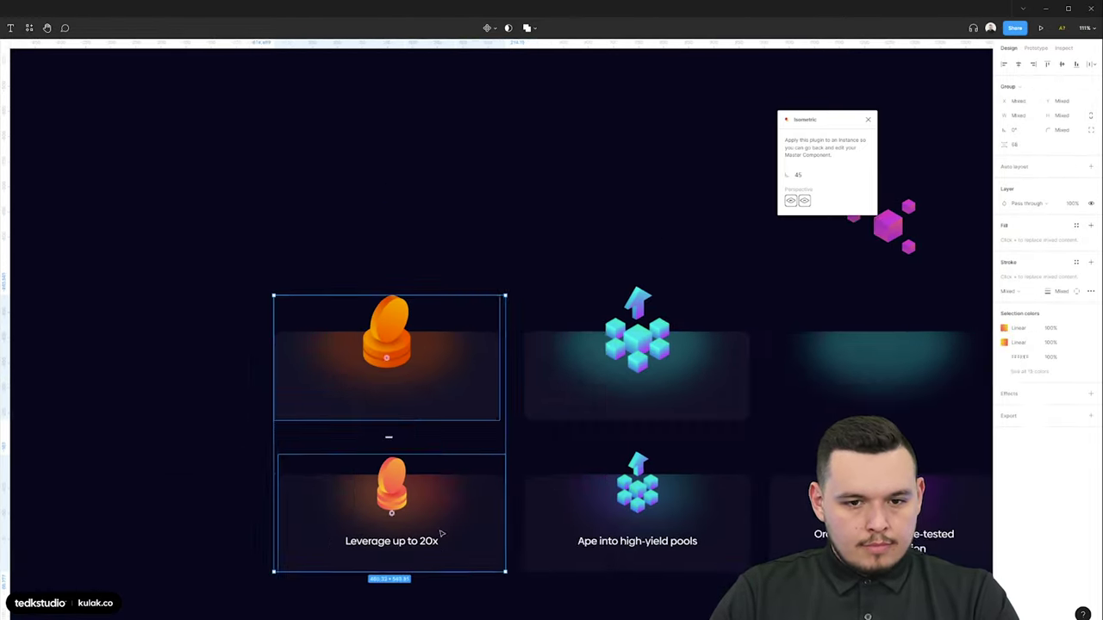
- Move the purple cube icon onto the new card and recolor the card's glow with purple sampled from the large cube
scroll(638, 344, "up", 3)
left_click_drag(638, 258, 630, 404)
left_click(550, 374, "ctrl")
key("i")
left_click(603, 316)
left_click(604, 389, "ctrl")
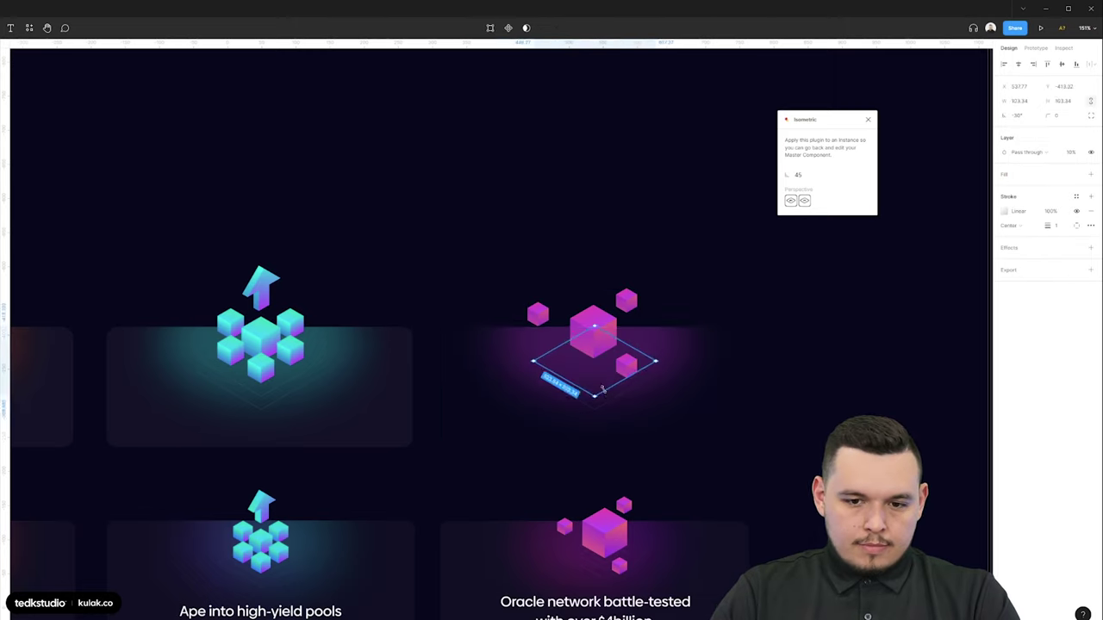
scroll(622, 370, "up", 3)
left_click(637, 334, "ctrl")
left_click(695, 341, "ctrl")
scroll(697, 339, "down", 3)
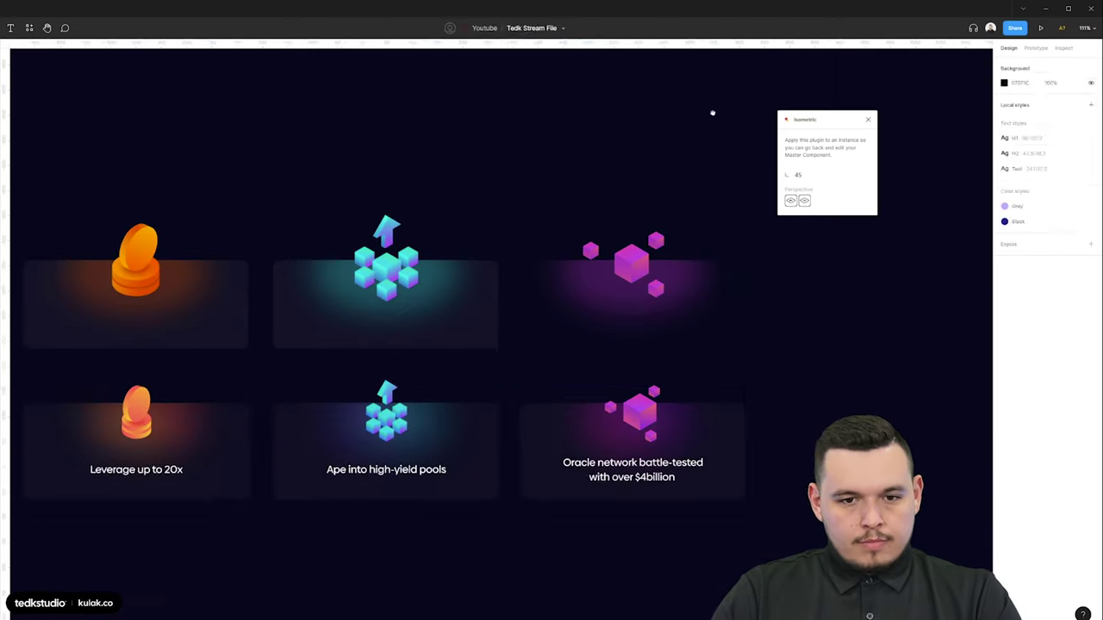